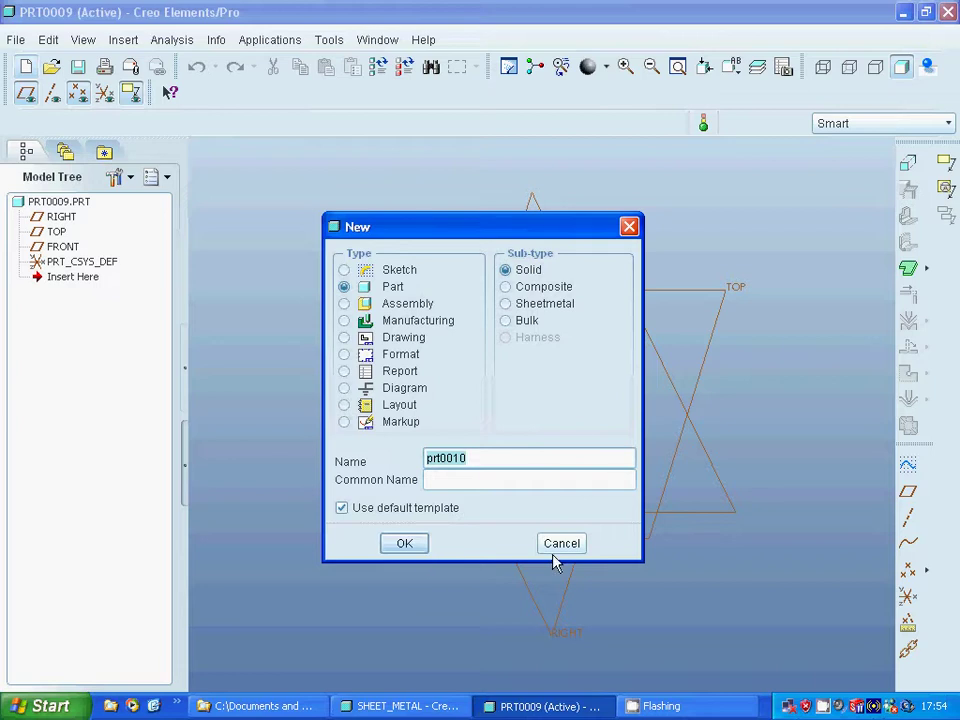
Dismiss the new-file dialog and start a sketch on the TOP datum plane, oriented by the RIGHT plane.
click(570, 548)
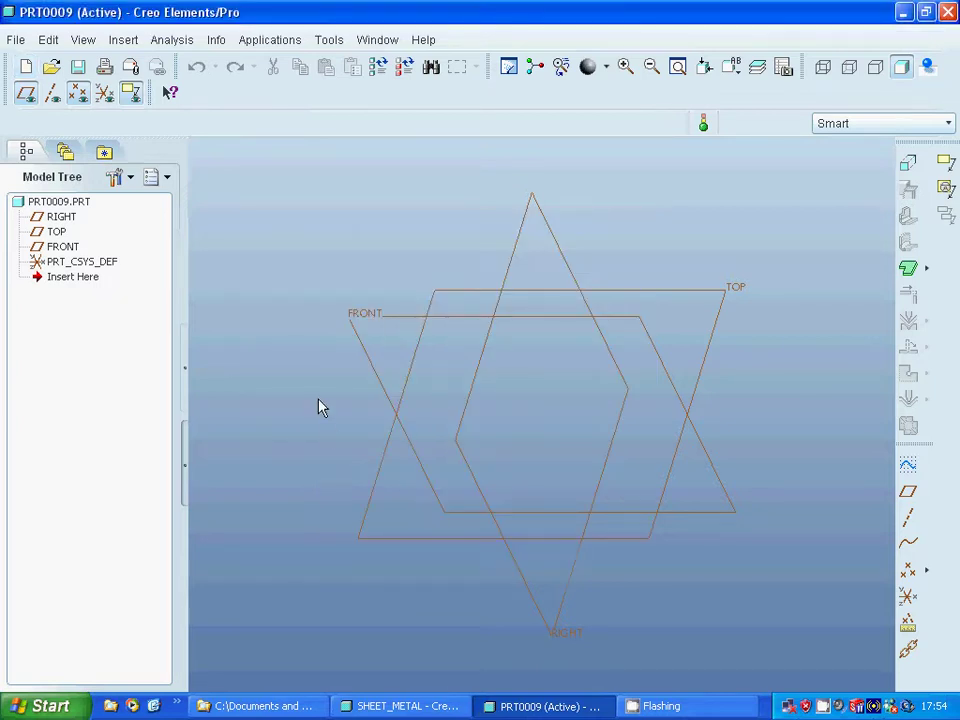
click(729, 295)
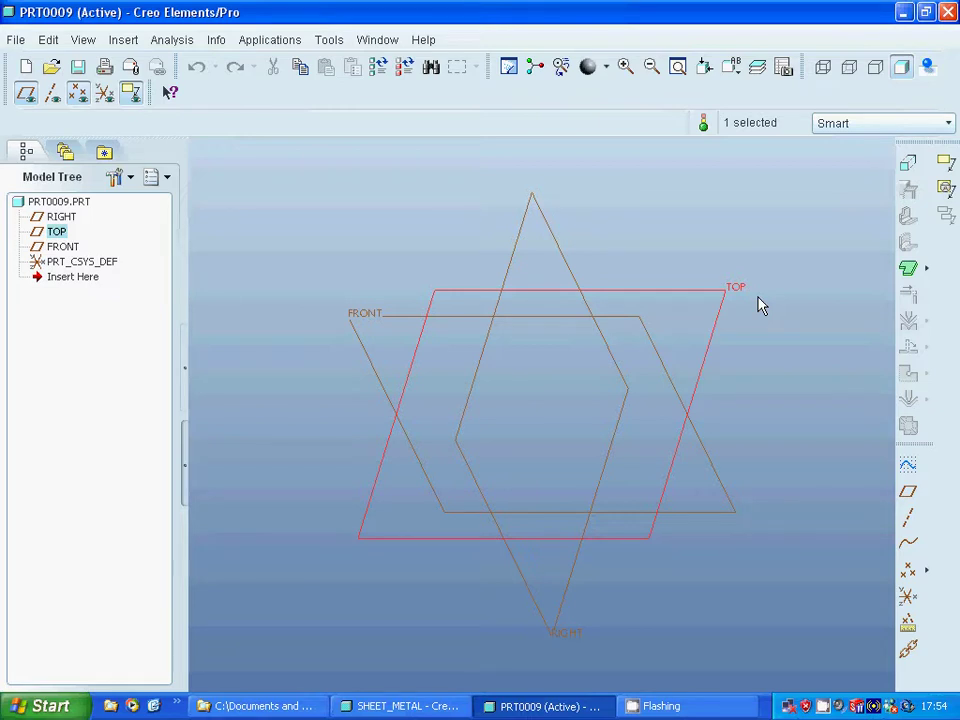
click(907, 465)
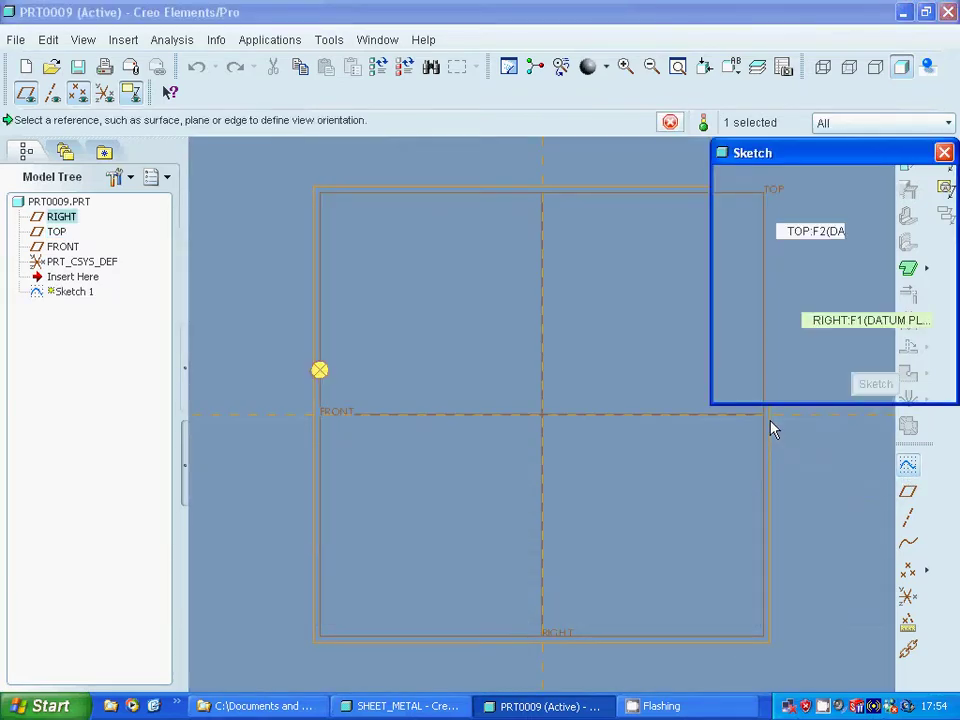
click(868, 388)
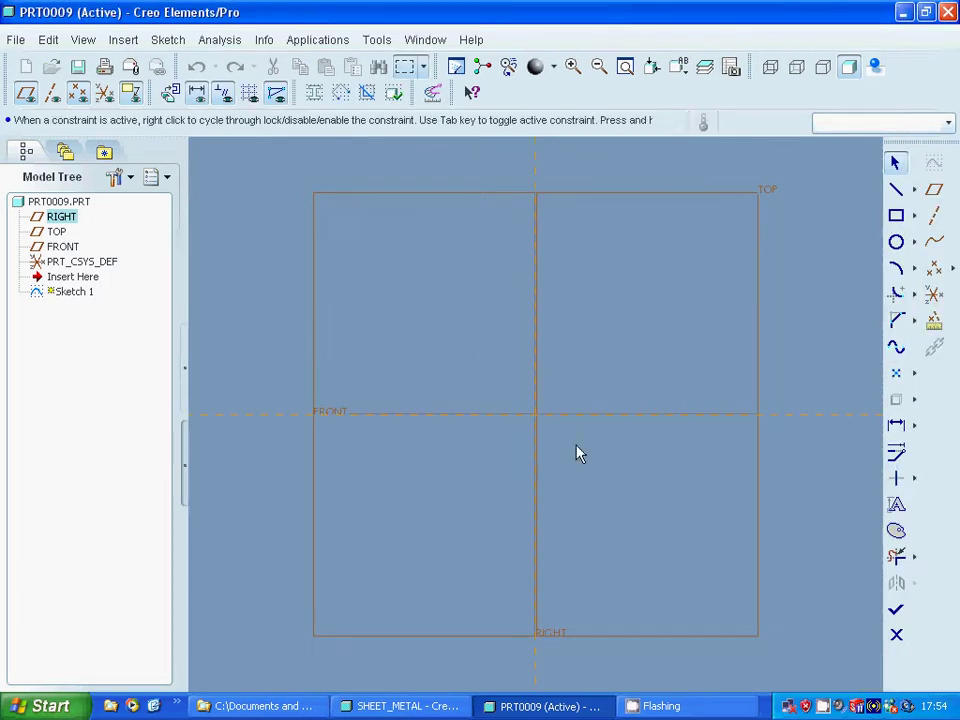
Draw a rectangle spanning both sketch references and set its width to 200 and its height to 100.
click(737, 514)
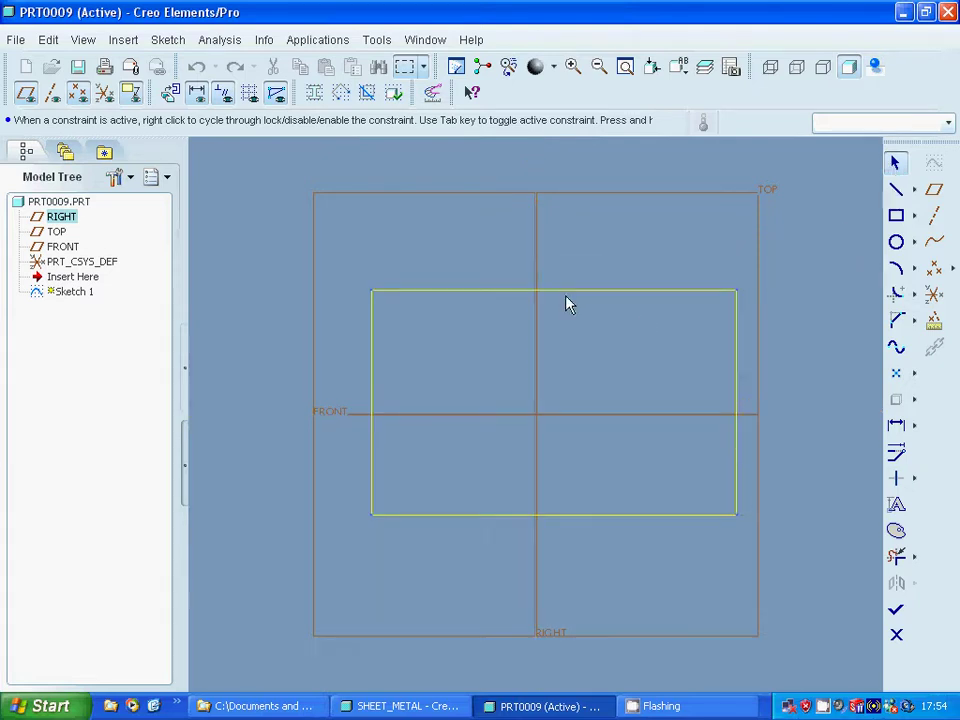
middle_click(441, 386)
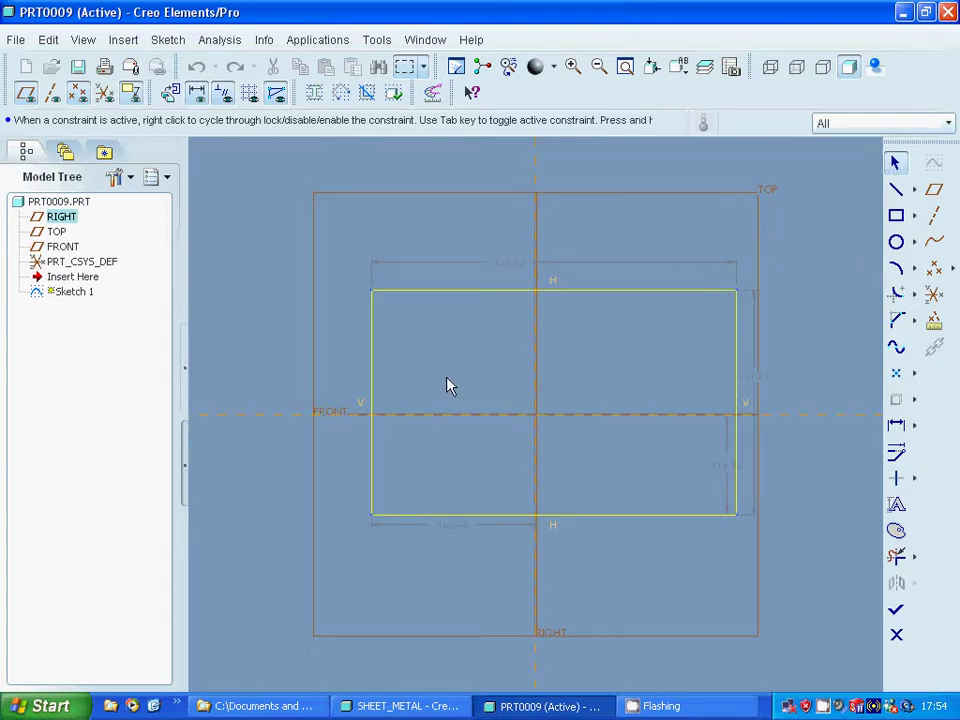
double_click(511, 268)
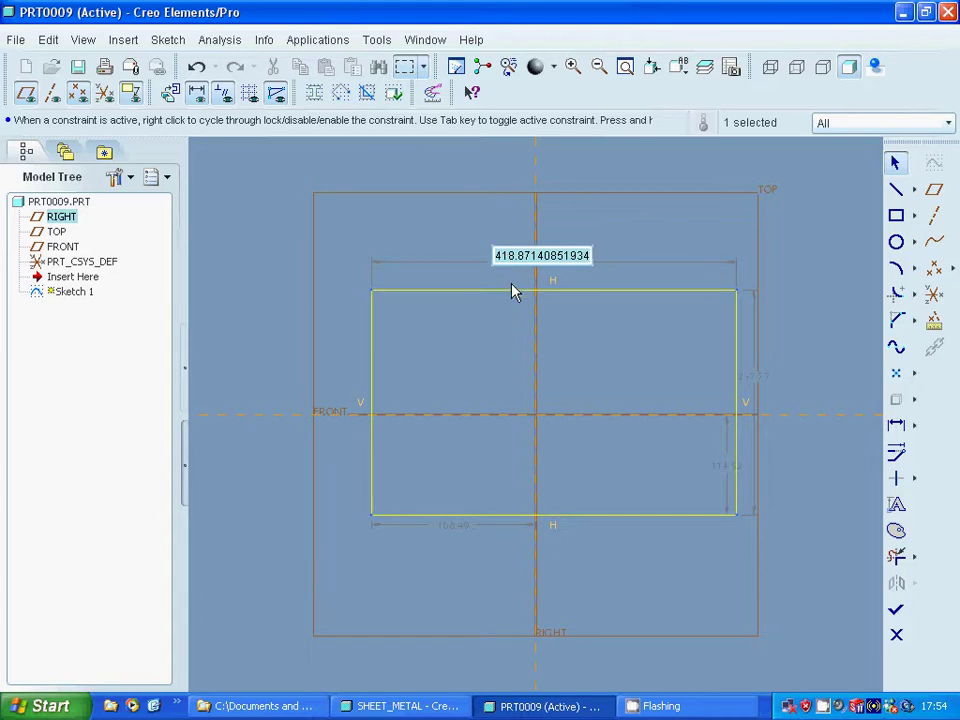
text(200)
key(Return)
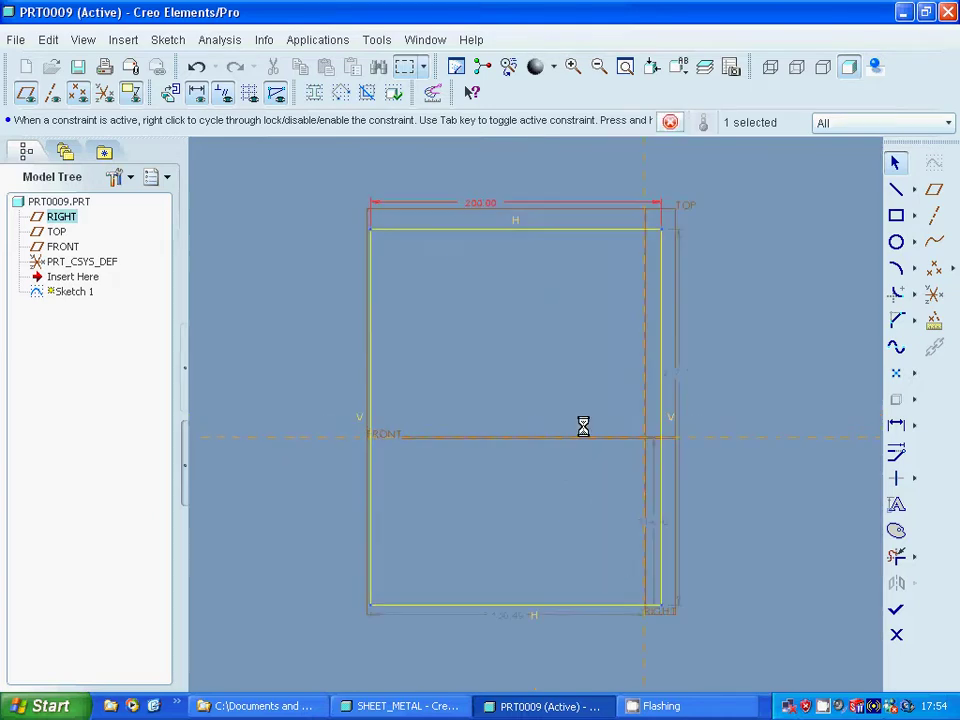
double_click(705, 373)
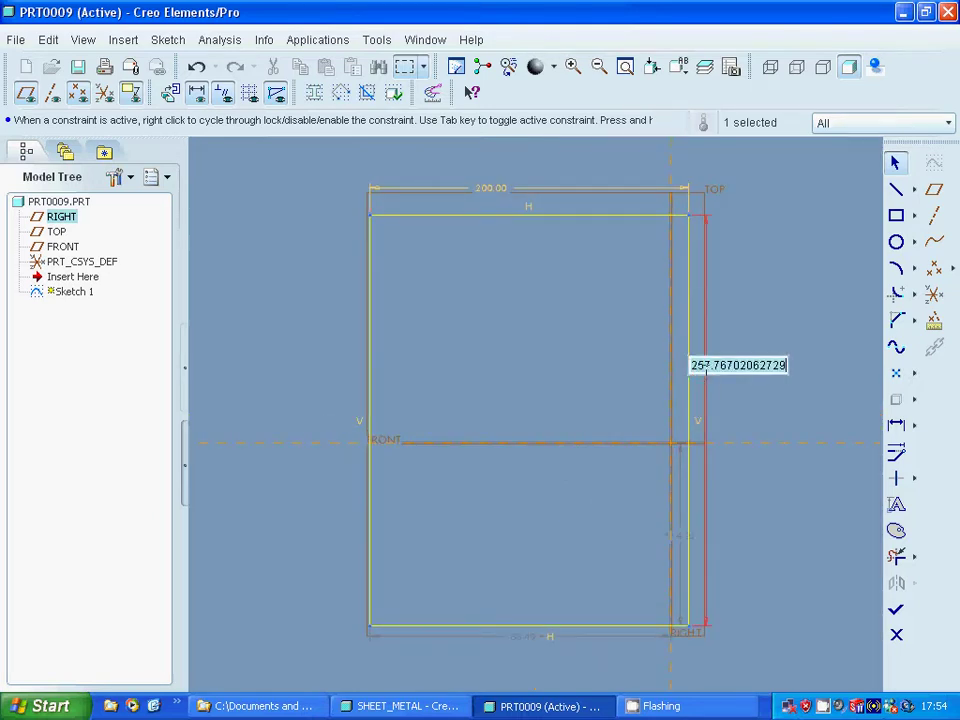
text(100)
key(Return)
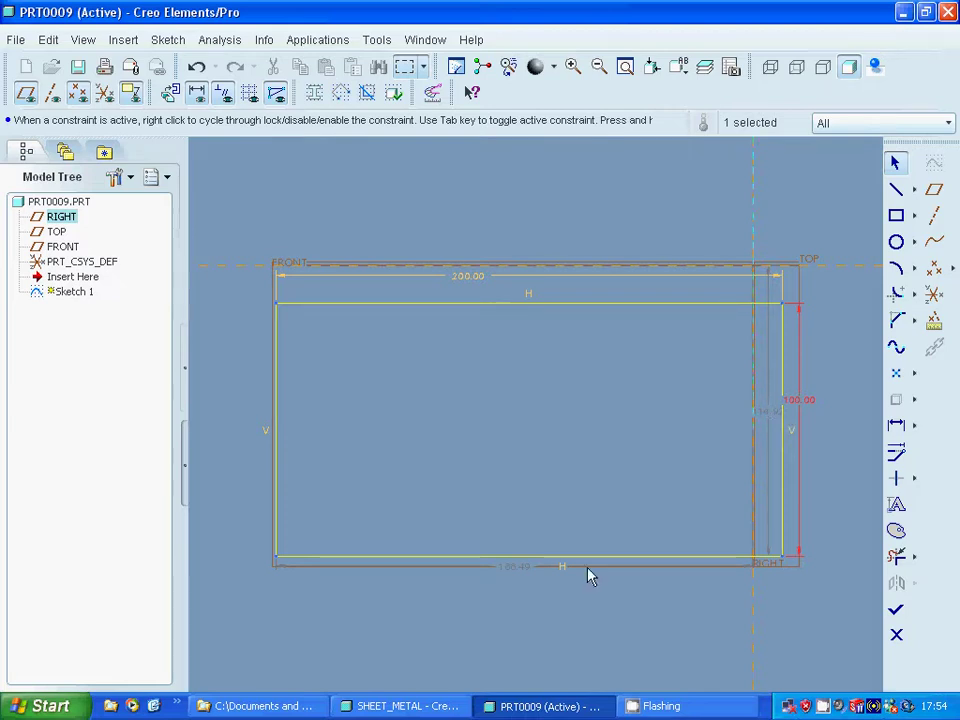
Set the distance from the rectangle's left edge to the vertical RIGHT reference to 100.
double_click(508, 570)
text(1)
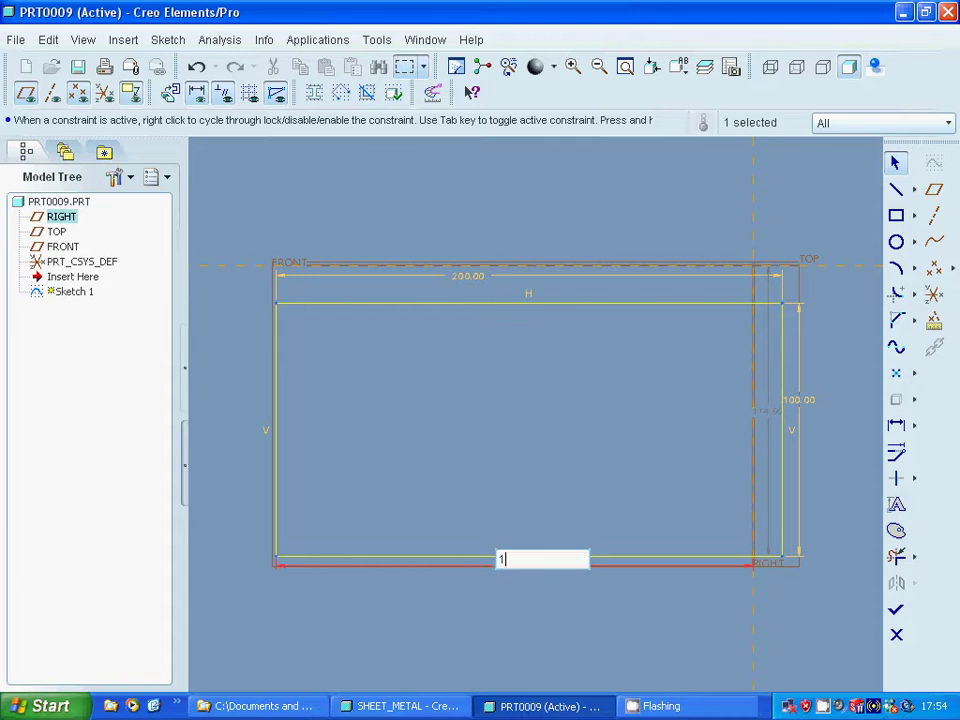
text(00)
key(Return)
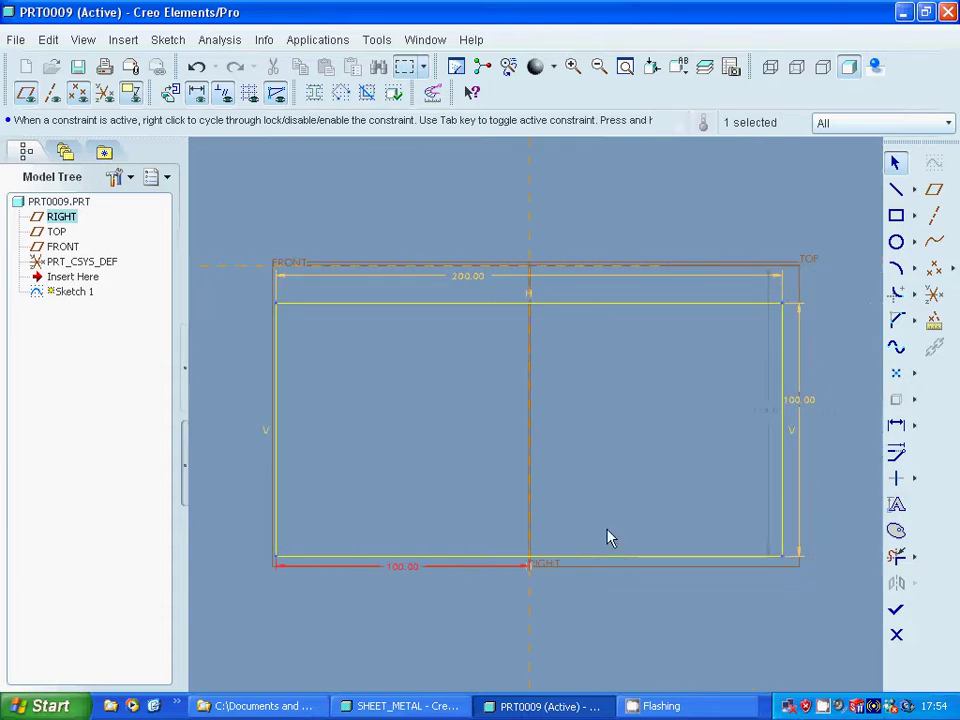
Set the distance from the rectangle's lower edge to the horizontal FRONT reference to 50 and finish the sketch.
click(769, 415)
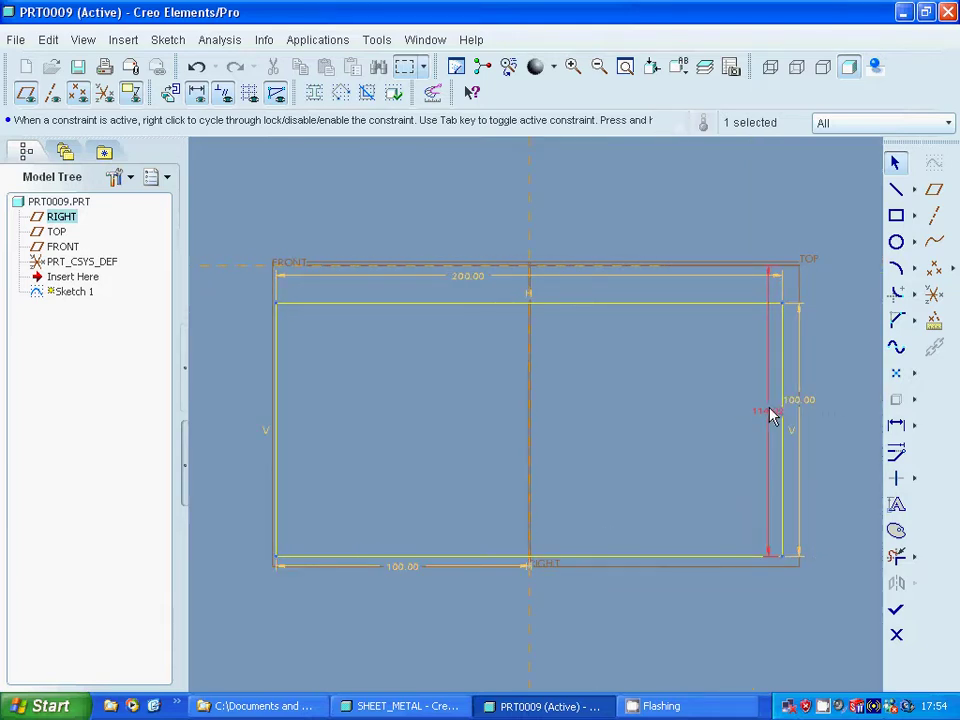
click(769, 415)
click(768, 416)
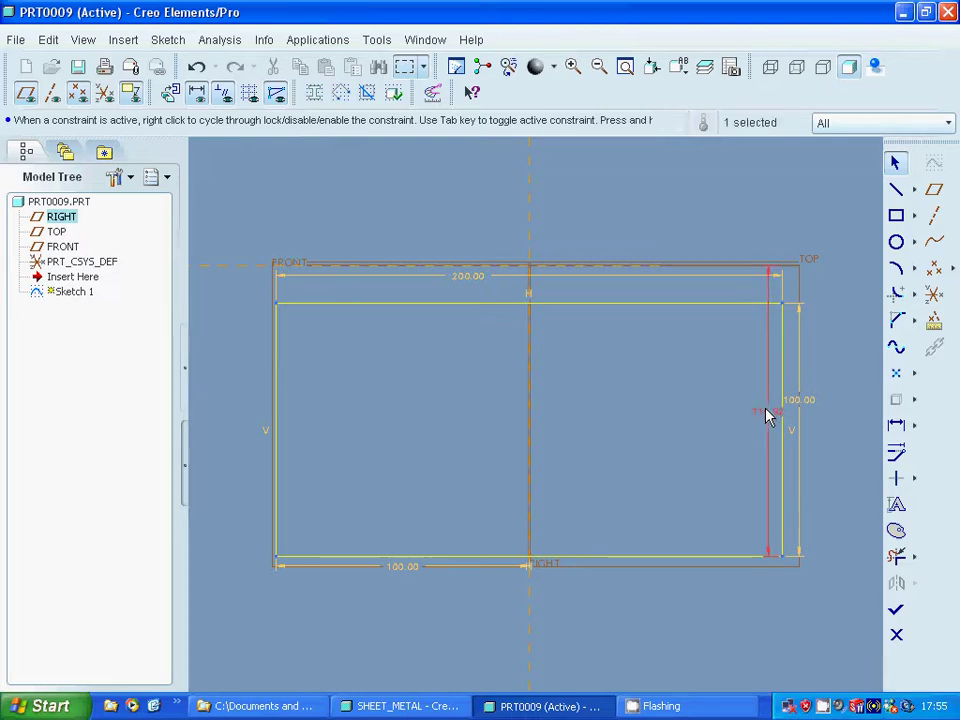
double_click(767, 414)
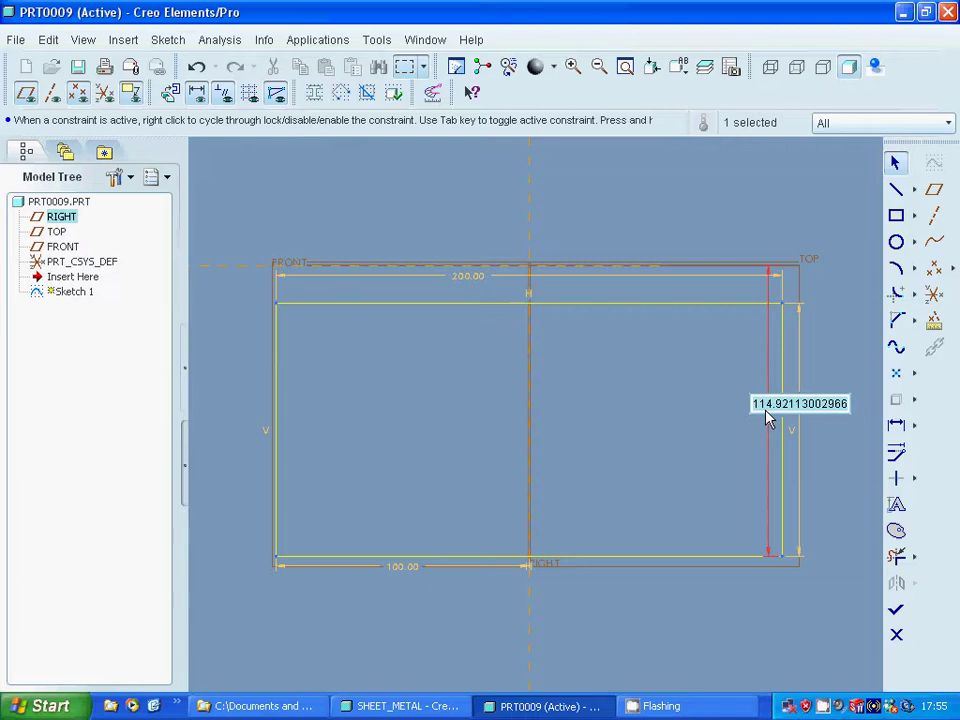
text(50)
key(Return)
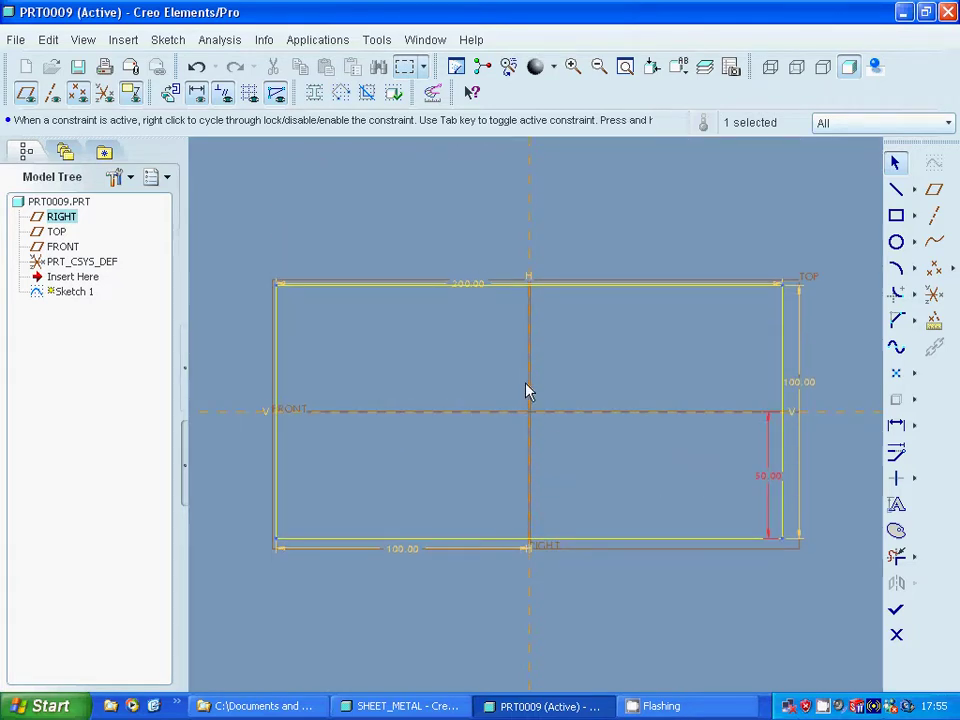
click(896, 610)
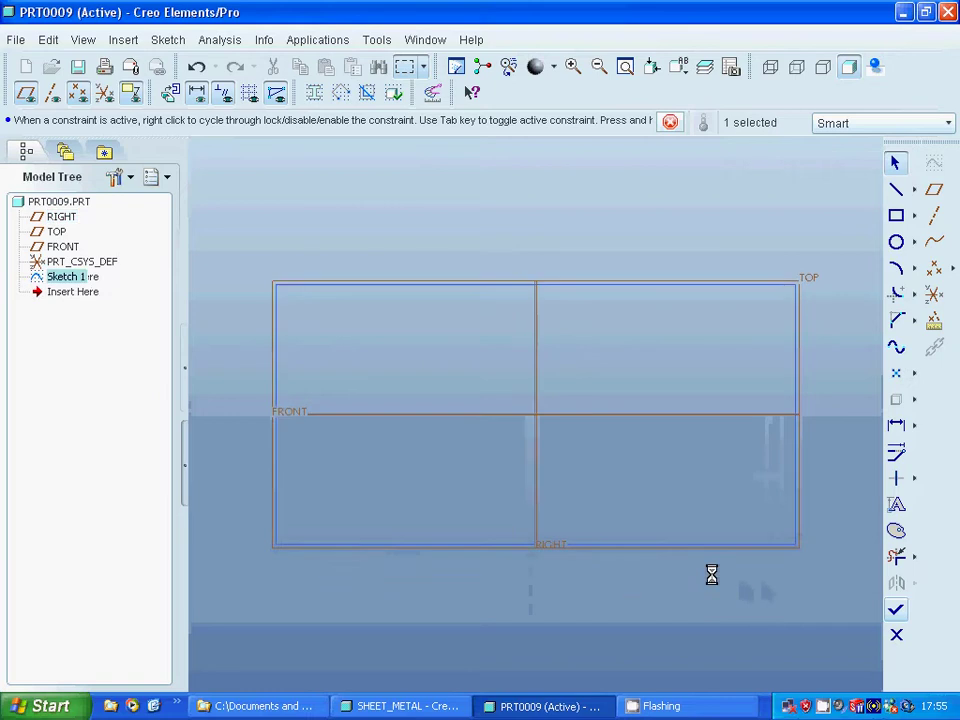
Create a planar first sheet metal wall from the rectangle sketch with a thickness of 4.
click(649, 259)
mouse_move(649, 259)
middle_down()
mouse_move(613, 257)
mouse_move(617, 266)
middle_up()
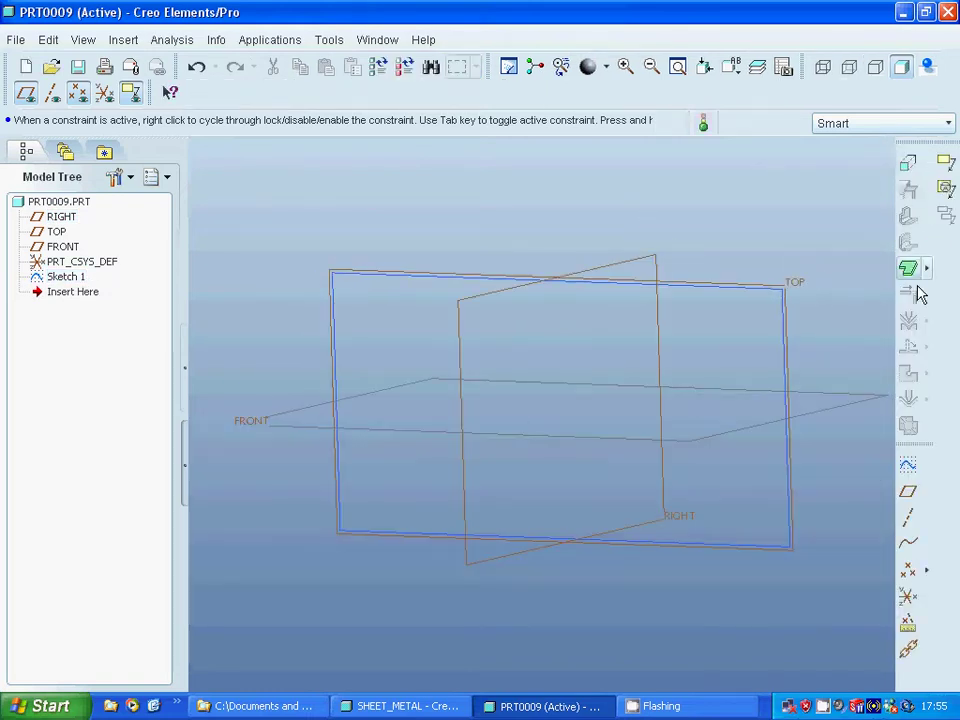
click(908, 268)
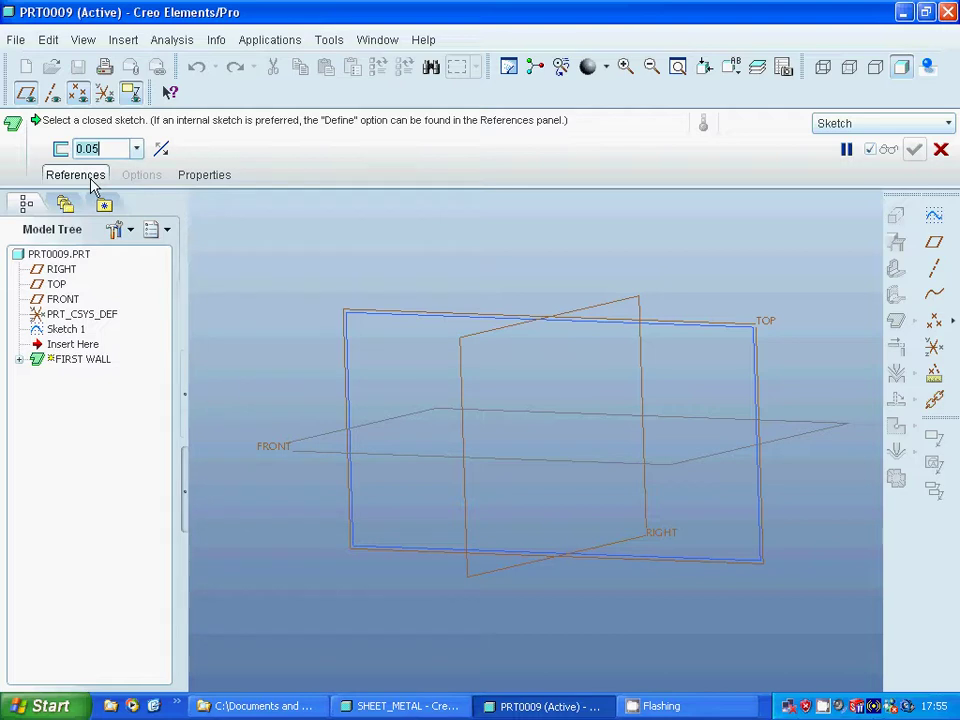
text(4)
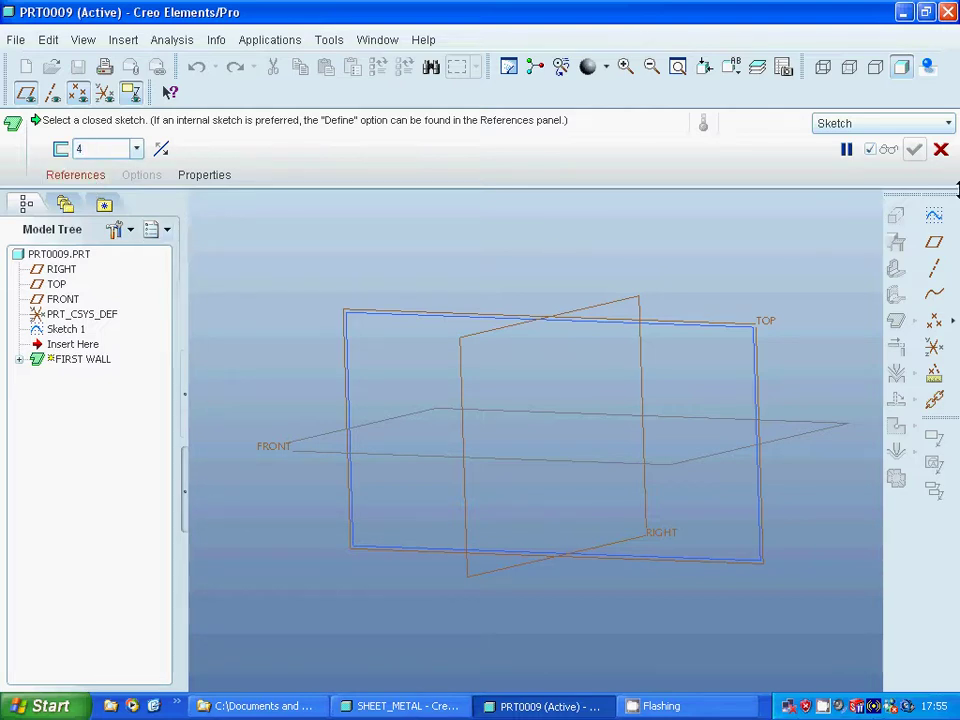
key(Return)
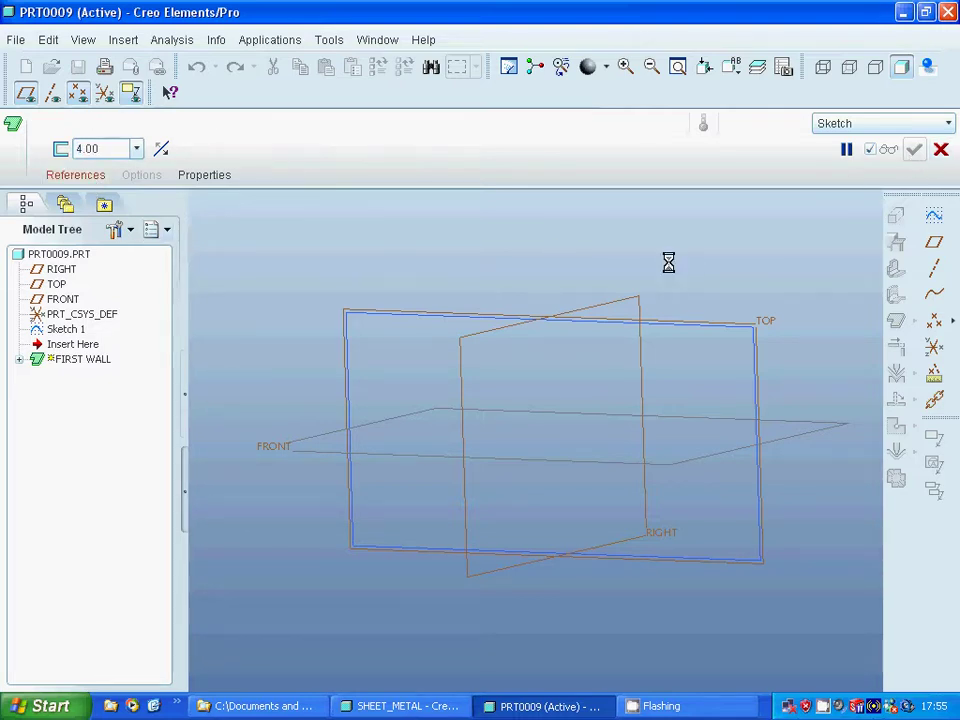
click(86, 178)
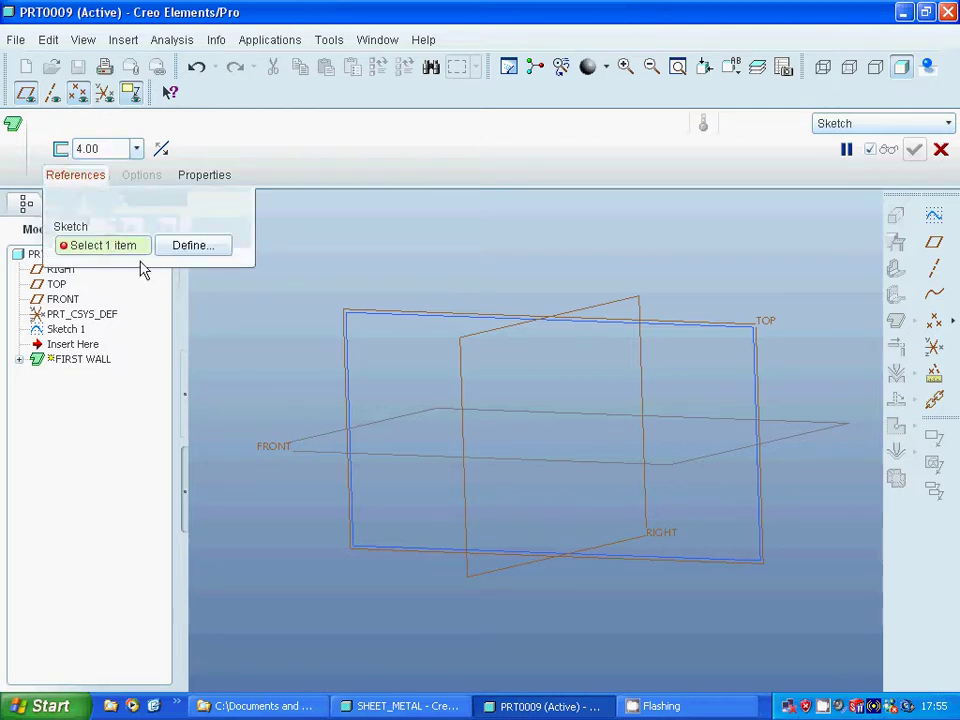
click(418, 320)
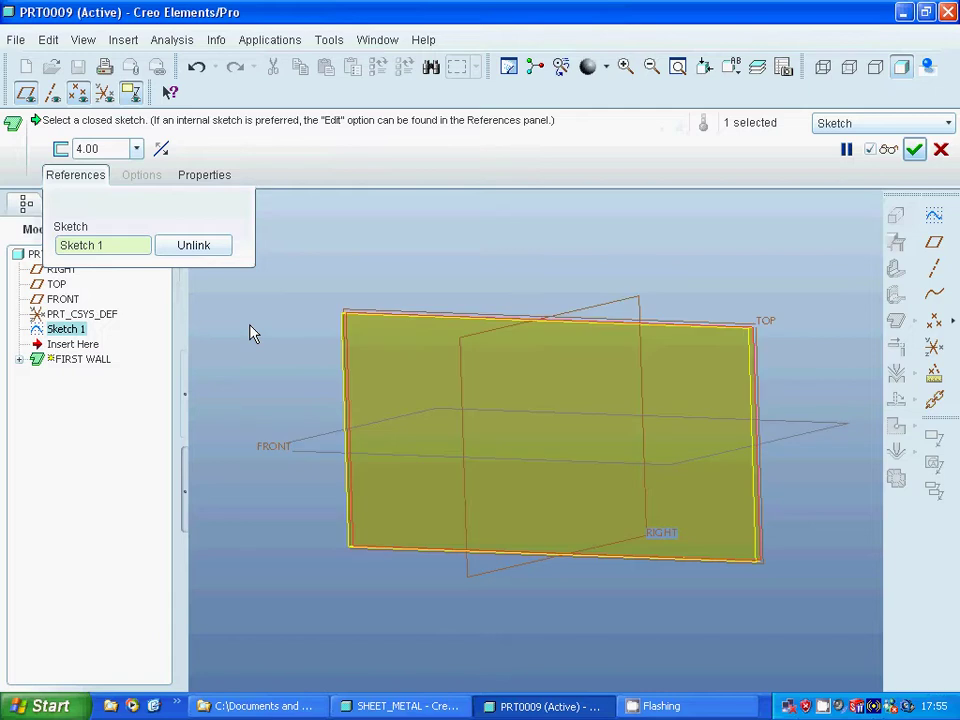
click(914, 150)
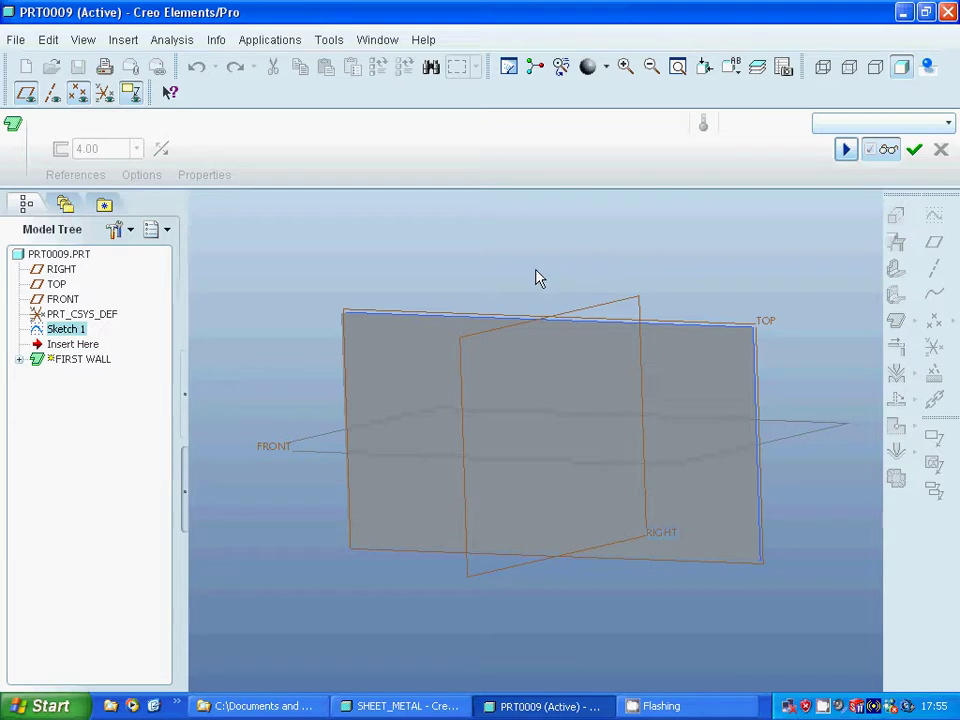
click(914, 150)
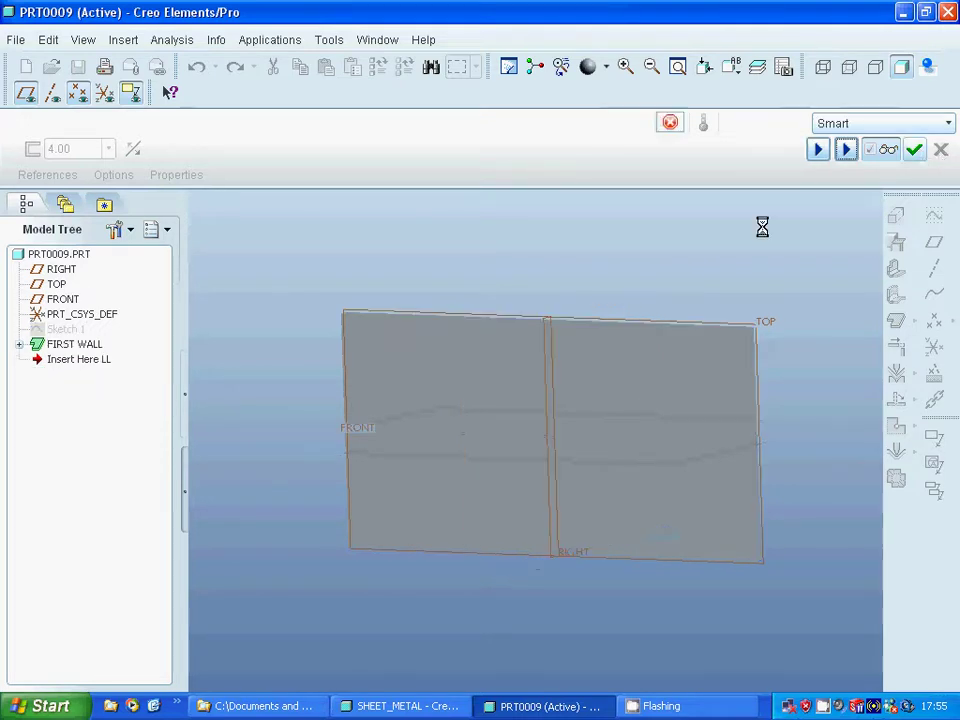
click(511, 264)
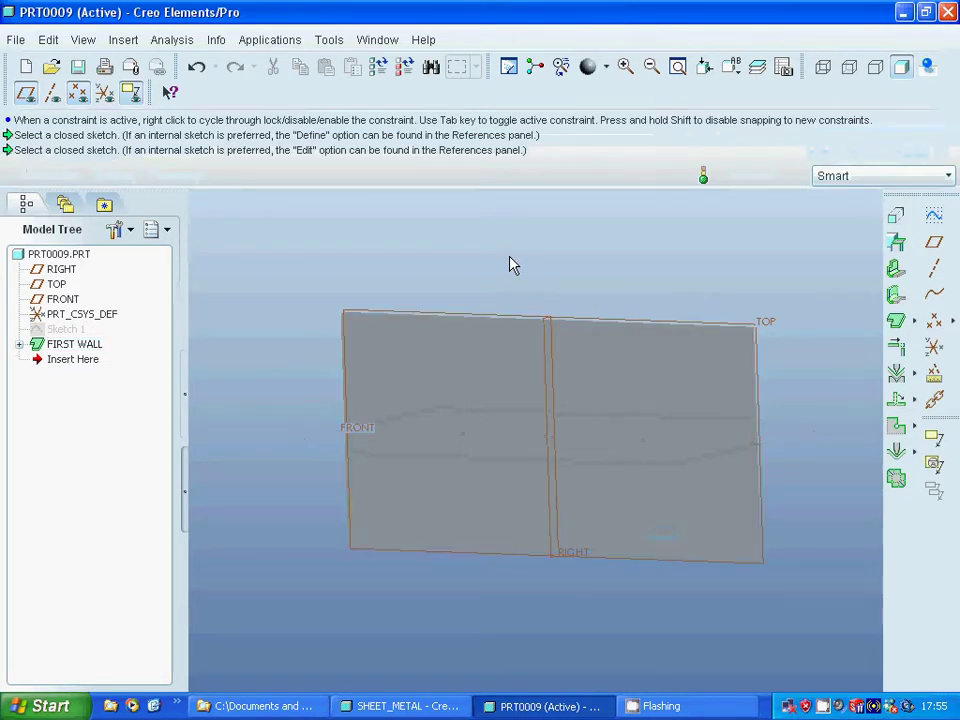
Start a rectangular flat wall at 90 degrees and attach it to the first wall's short edge beside the FRONT label.
click(897, 272)
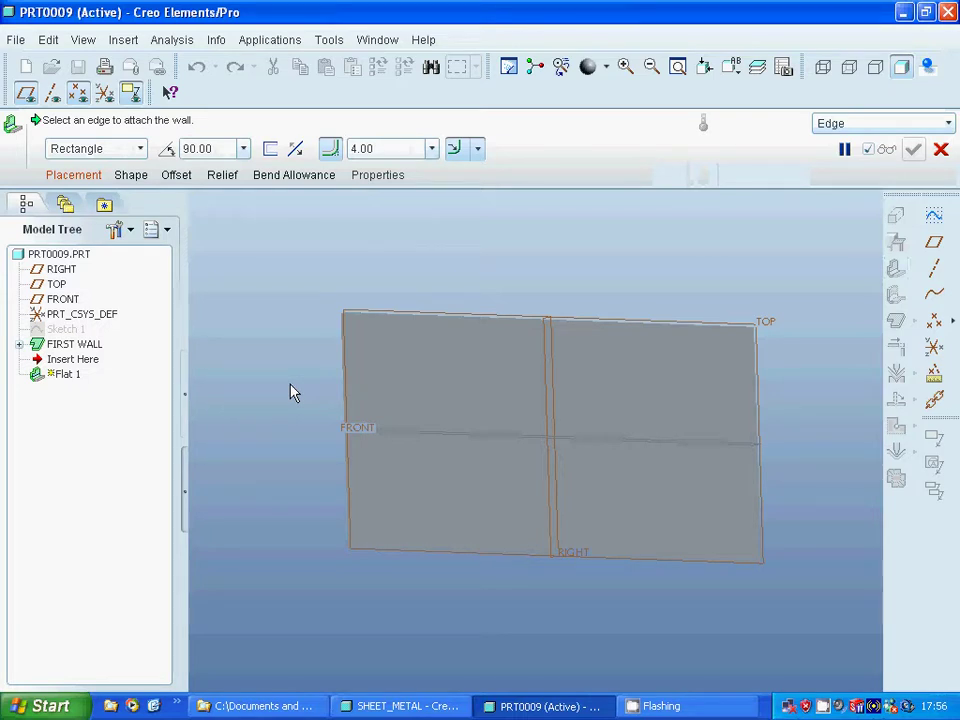
mouse_move(291, 390)
middle_down()
mouse_move(336, 384)
mouse_move(199, 375)
mouse_move(281, 377)
middle_up()
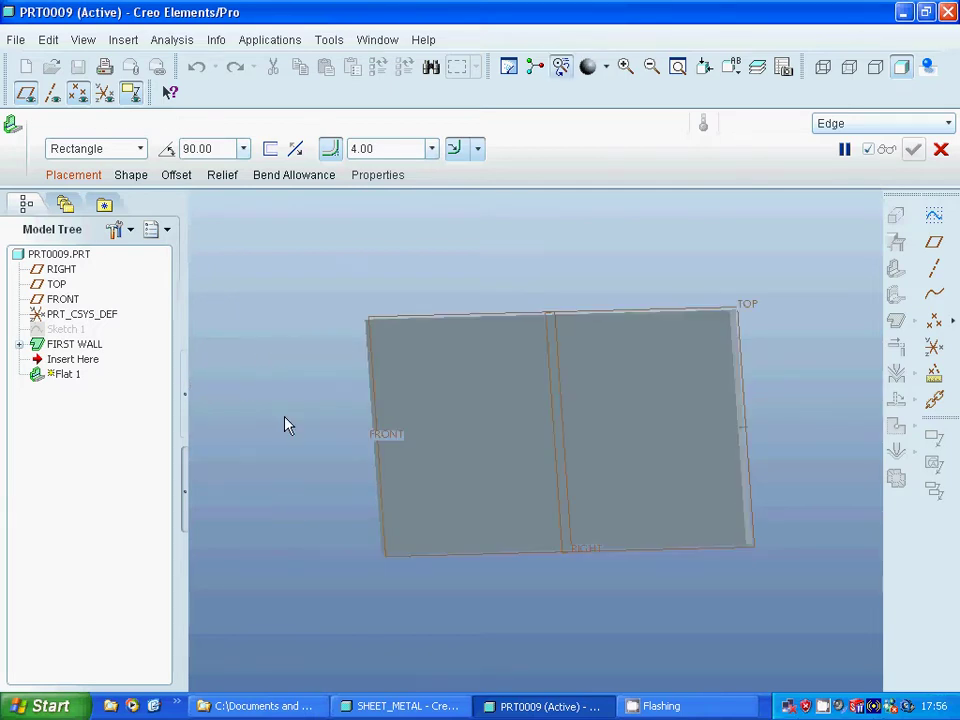
mouse_move(291, 424)
middle_down()
mouse_move(396, 444)
mouse_move(369, 516)
middle_up()
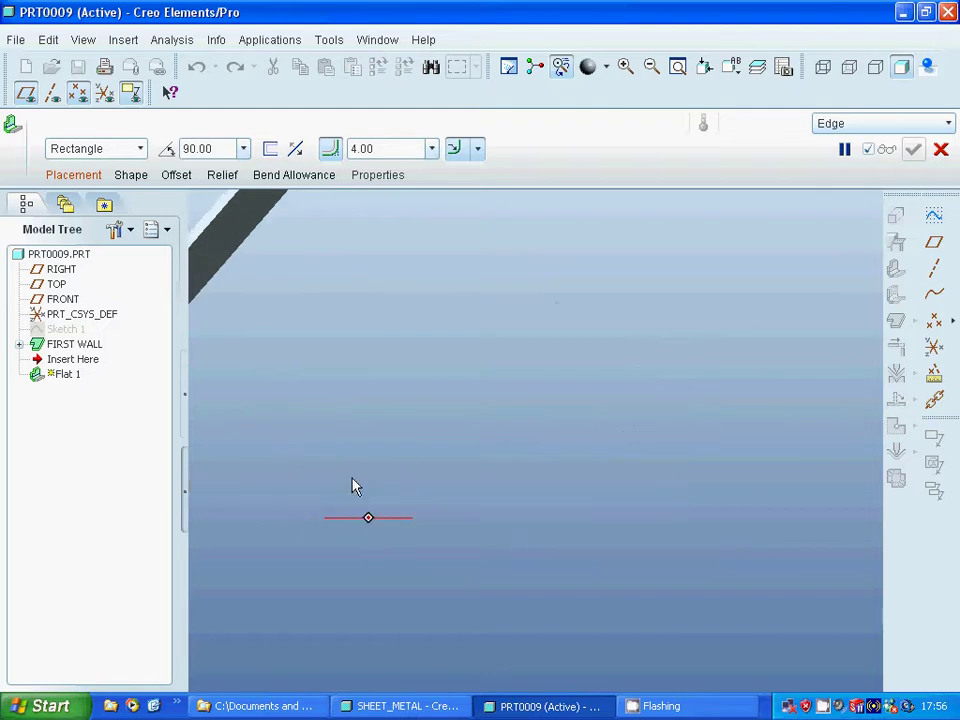
click(677, 67)
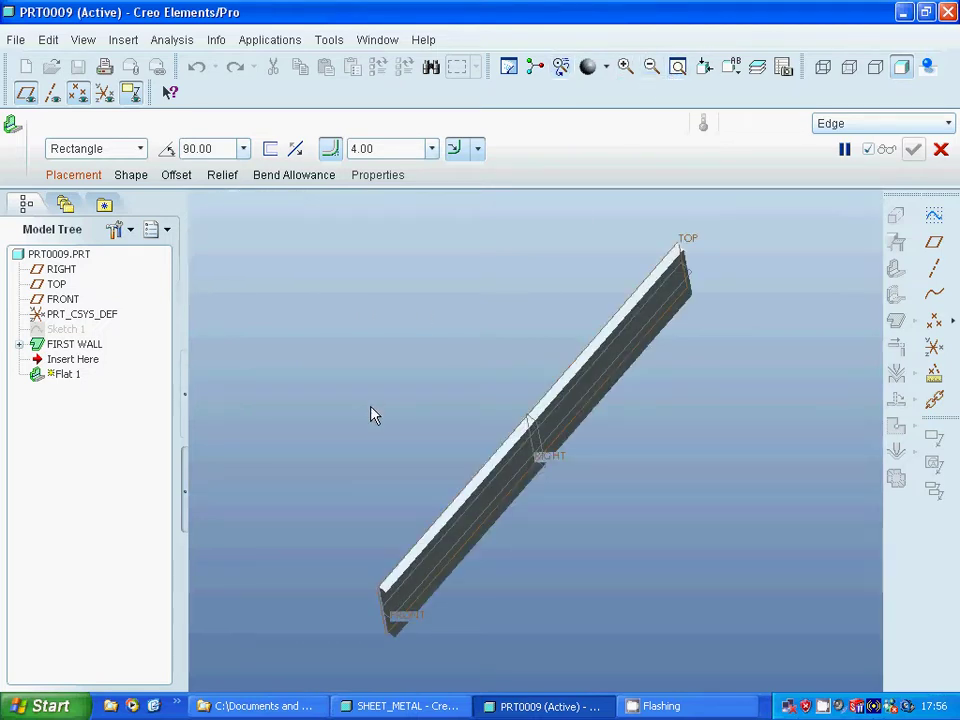
mouse_move(369, 418)
middle_down()
mouse_move(343, 390)
mouse_move(349, 332)
mouse_move(403, 553)
middle_up()
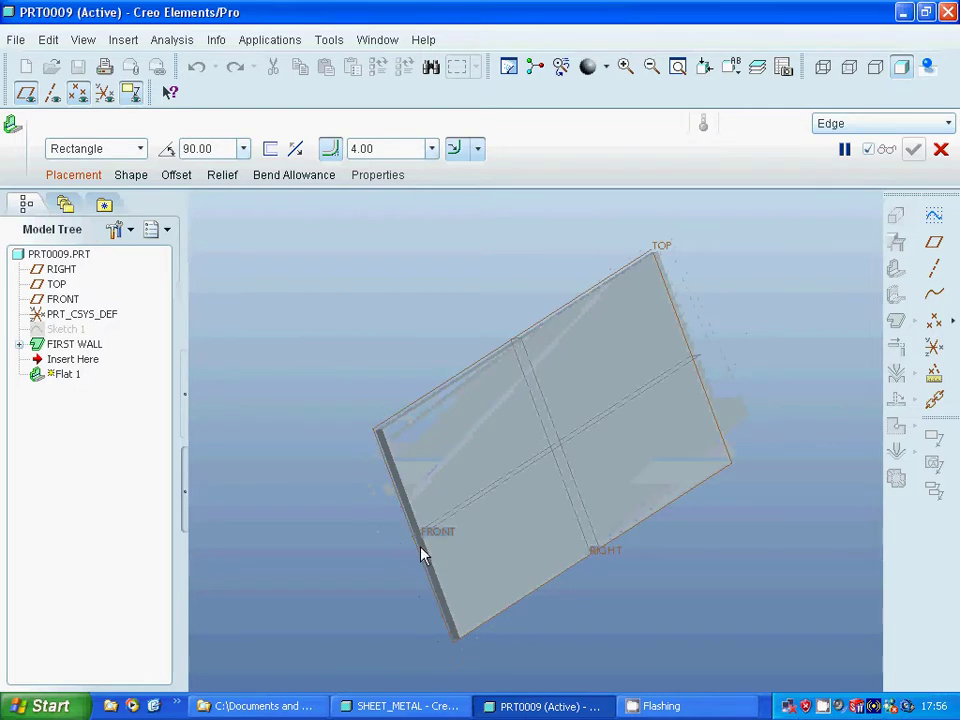
click(422, 556)
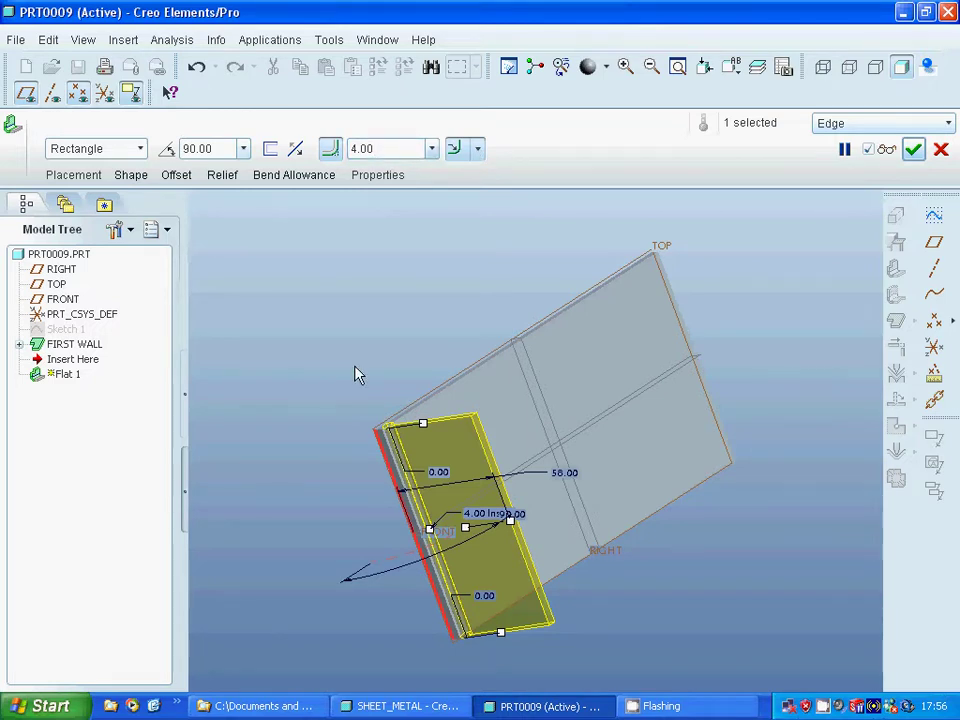
middle_drag(356, 373, 300, 347)
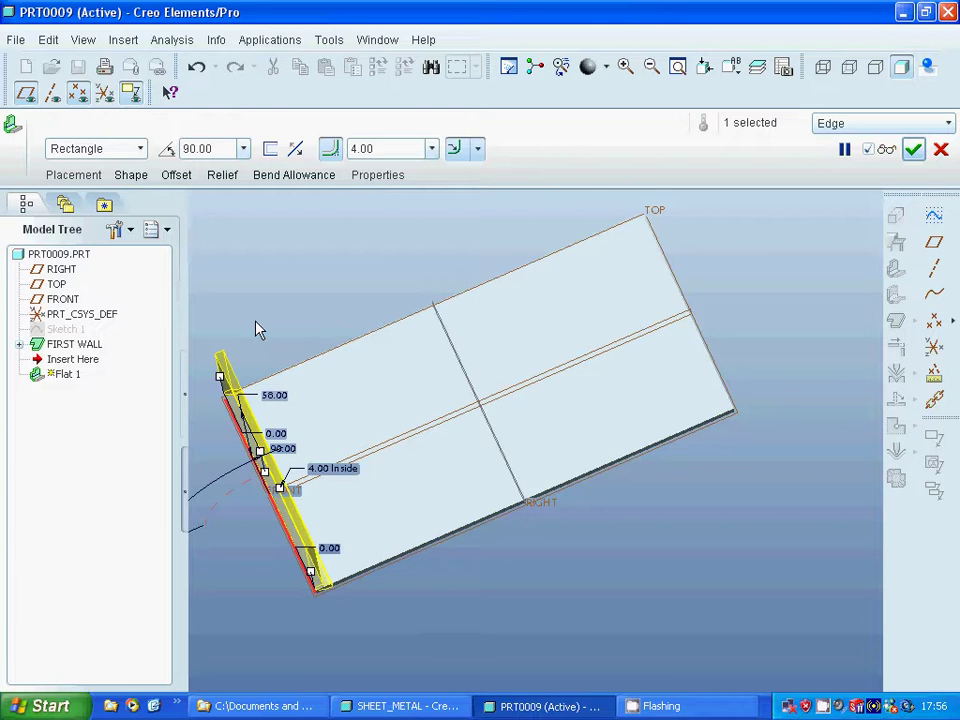
click(136, 184)
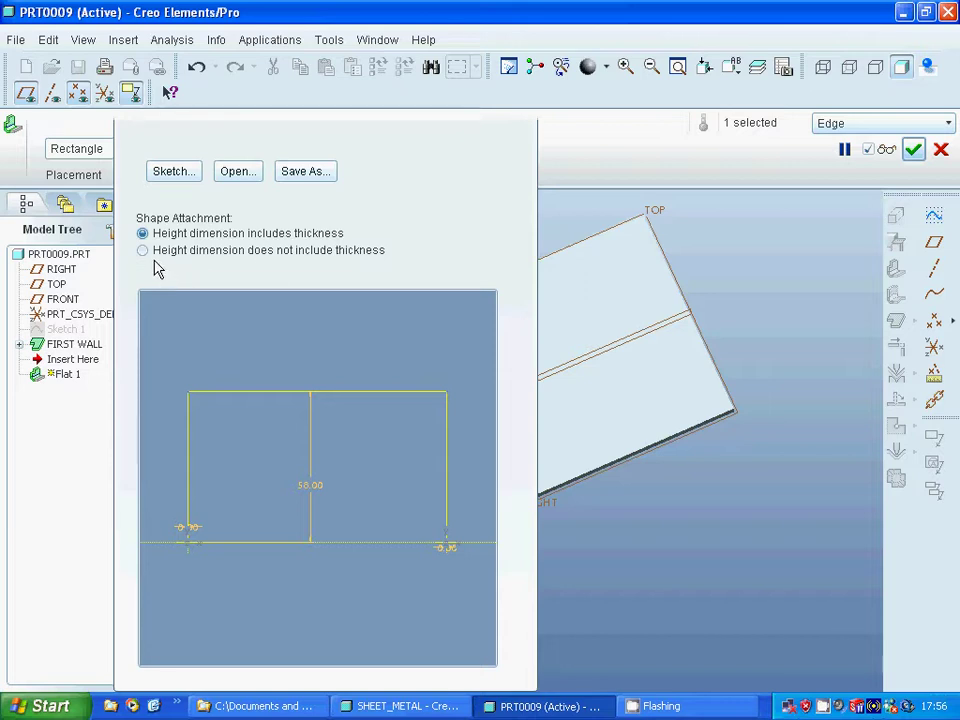
click(77, 176)
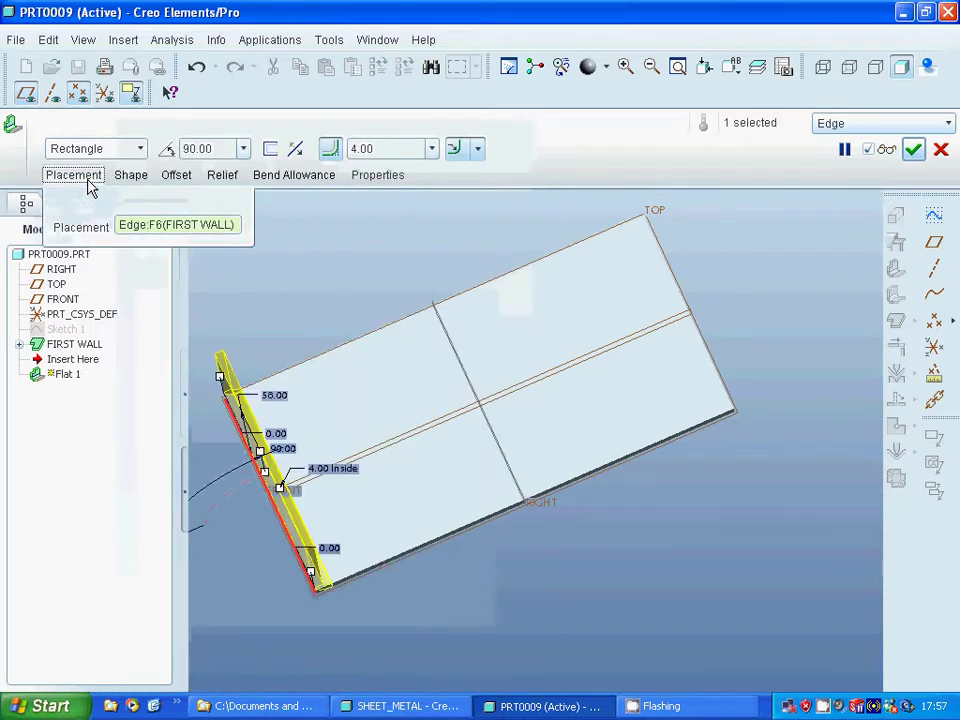
click(176, 176)
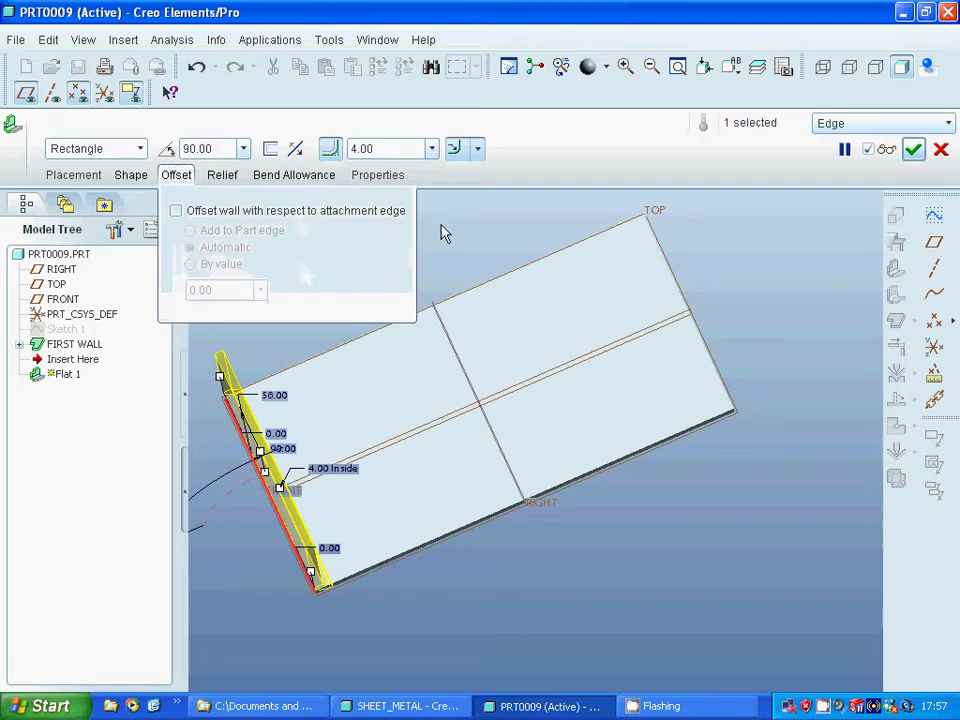
click(176, 176)
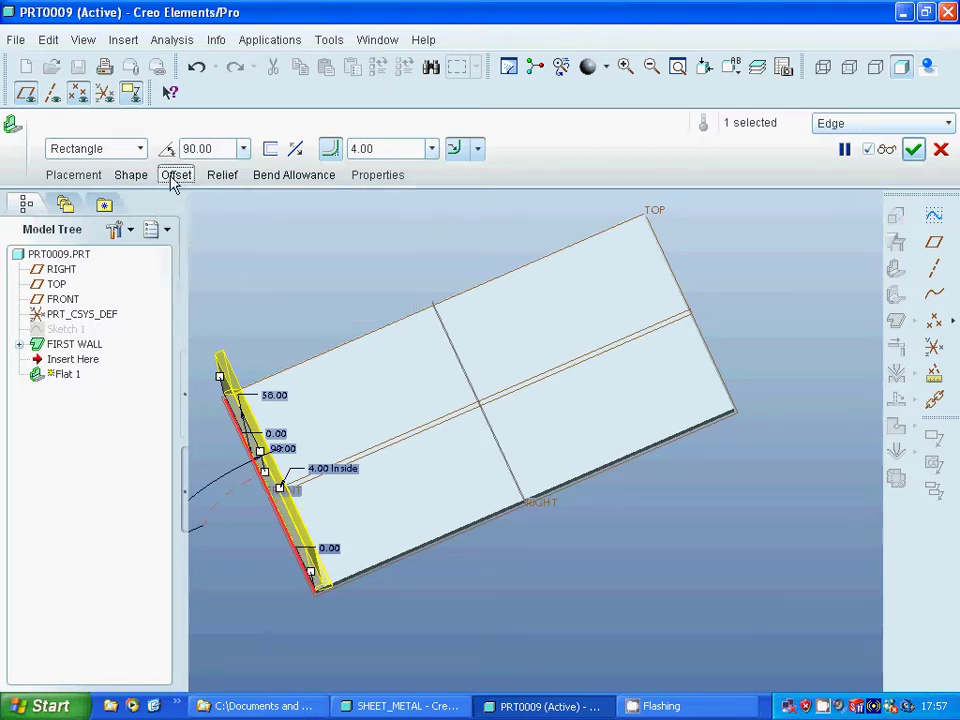
Set the height of the flat wall on the first wall's short edge to 40.
mouse_move(253, 305)
middle_down()
mouse_move(294, 268)
mouse_move(283, 269)
middle_up()
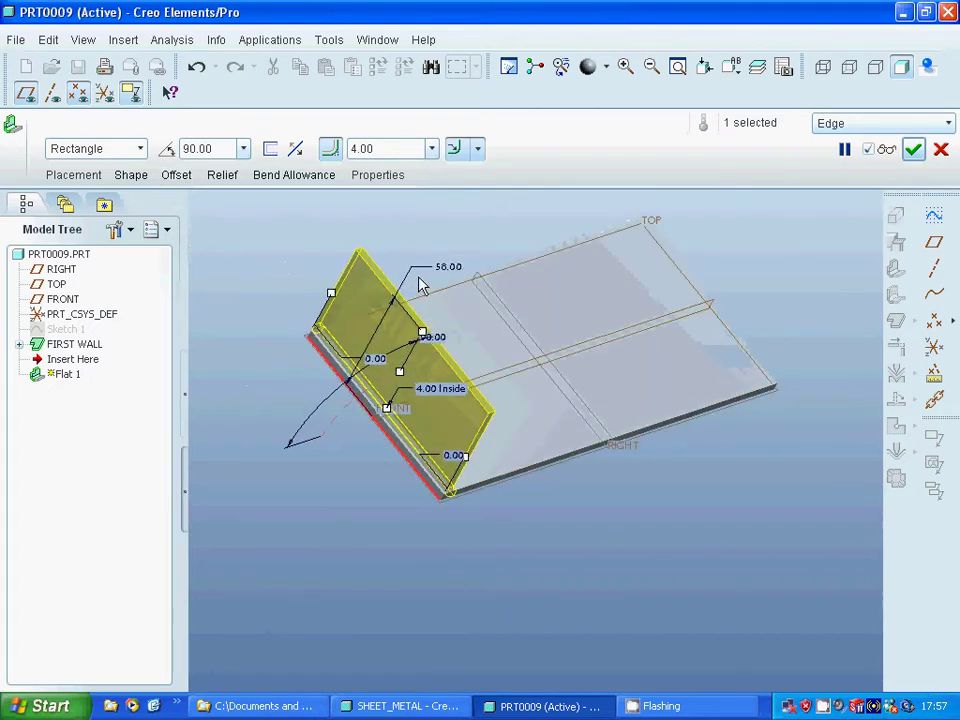
double_click(445, 270)
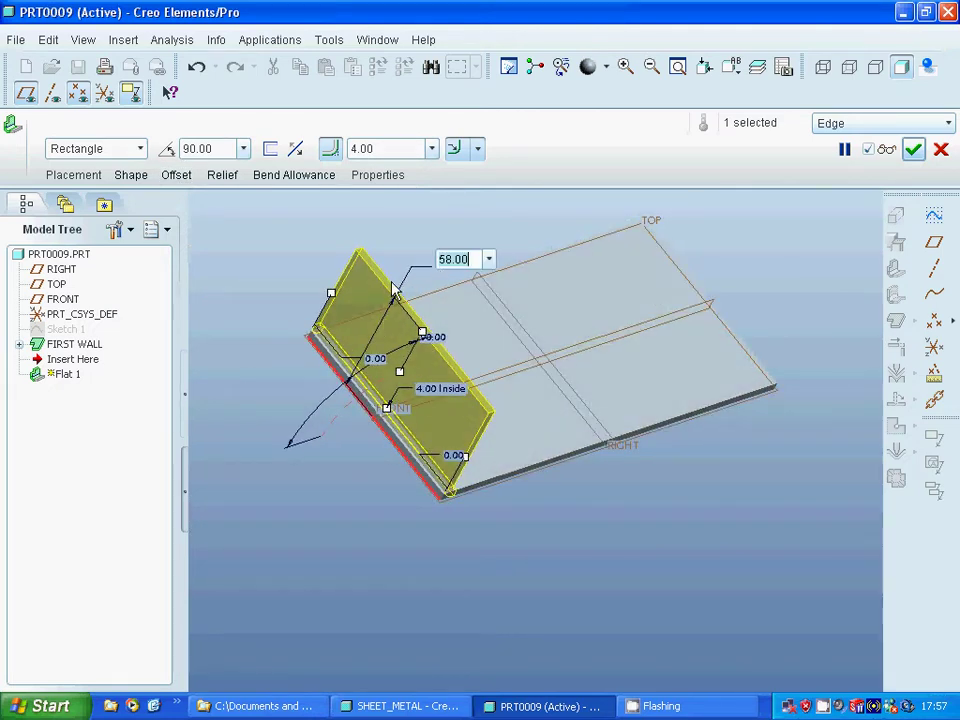
text(40)
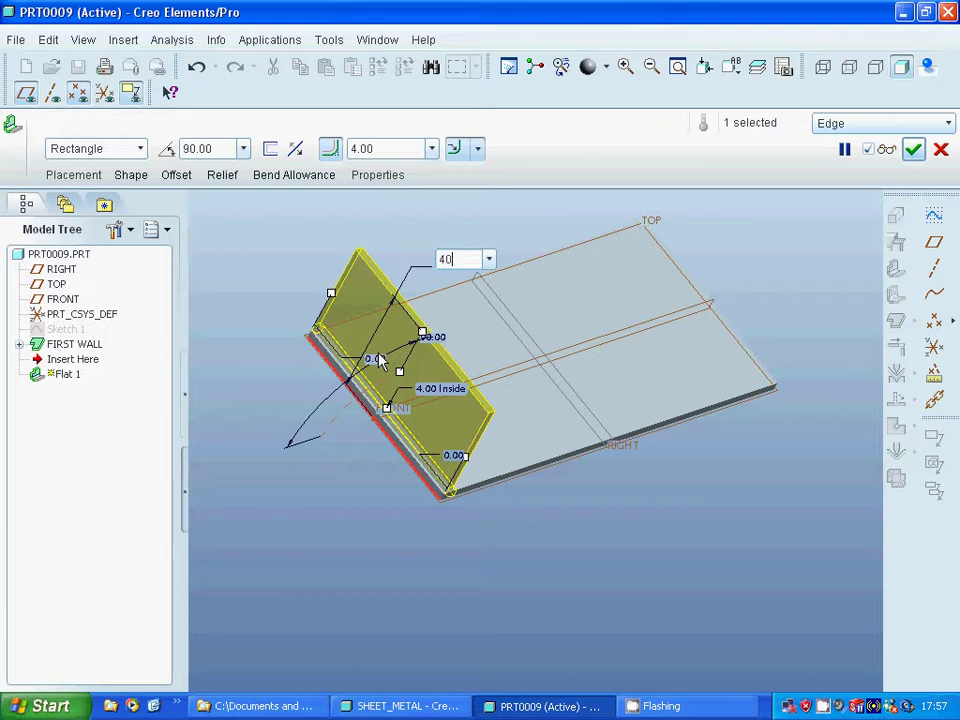
key(Return)
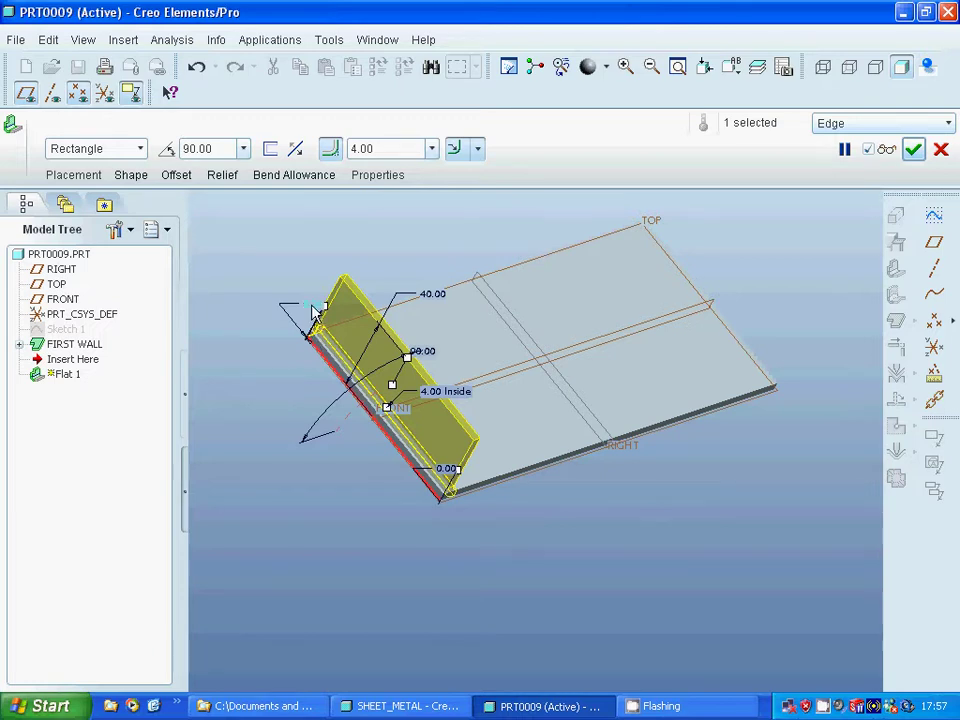
Set the flat wall's side offset to -10 at the end farther from the RIGHT label.
drag(316, 311, 313, 311)
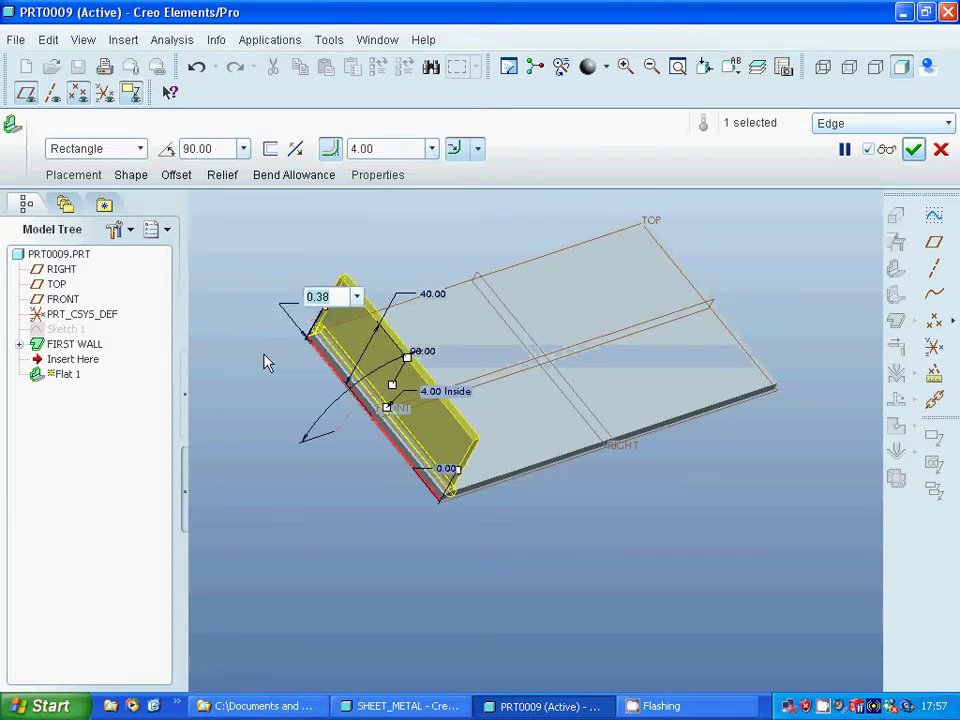
text(10)
key(Return)
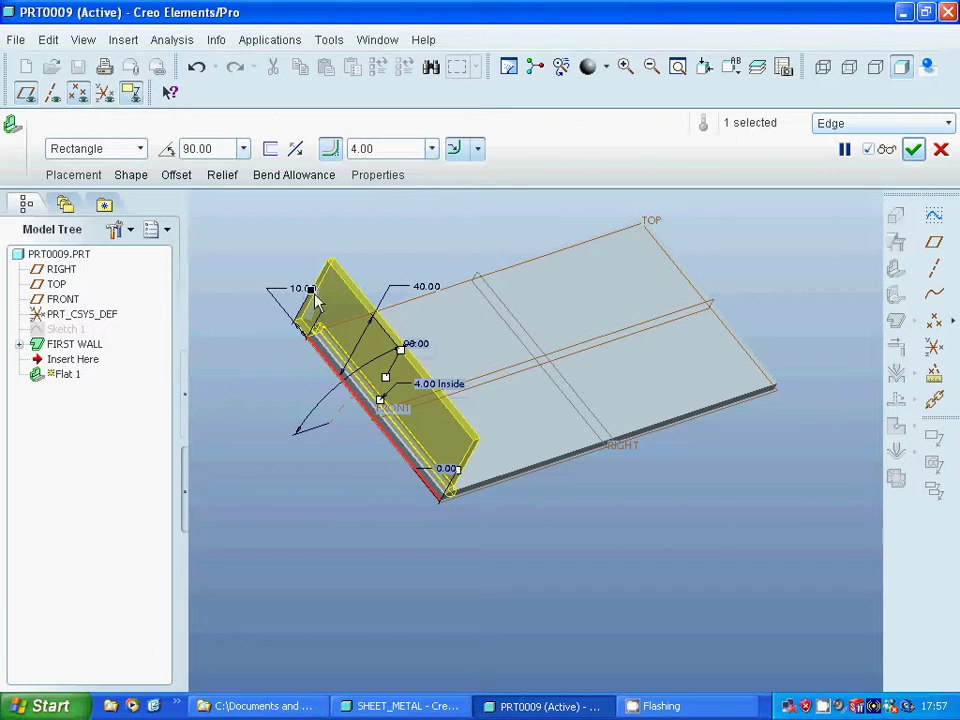
double_click(302, 295)
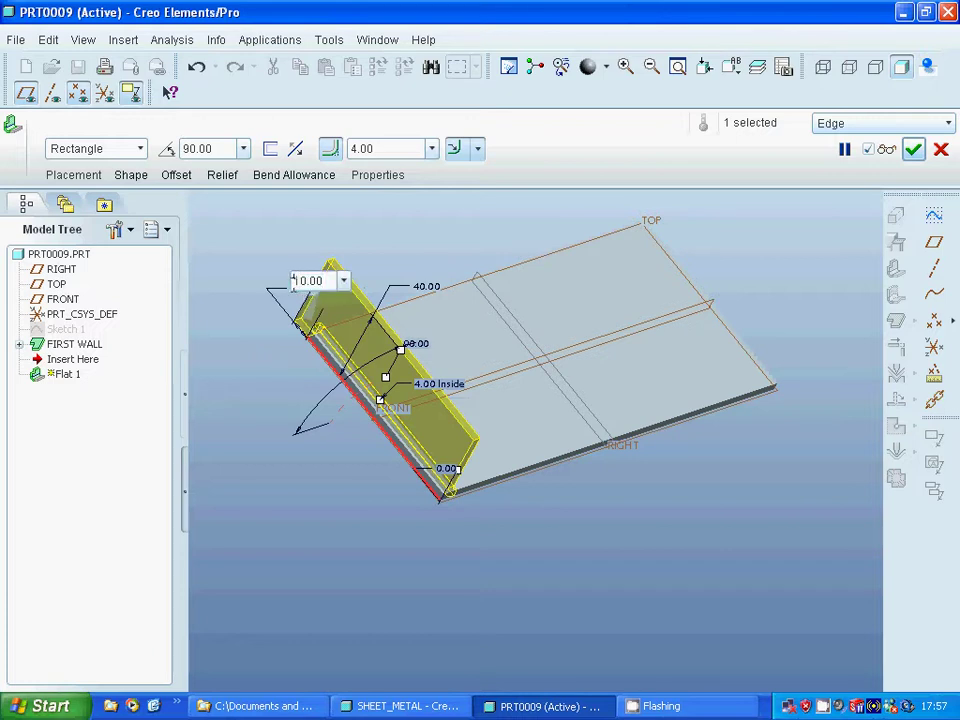
text(-)
key(Return)
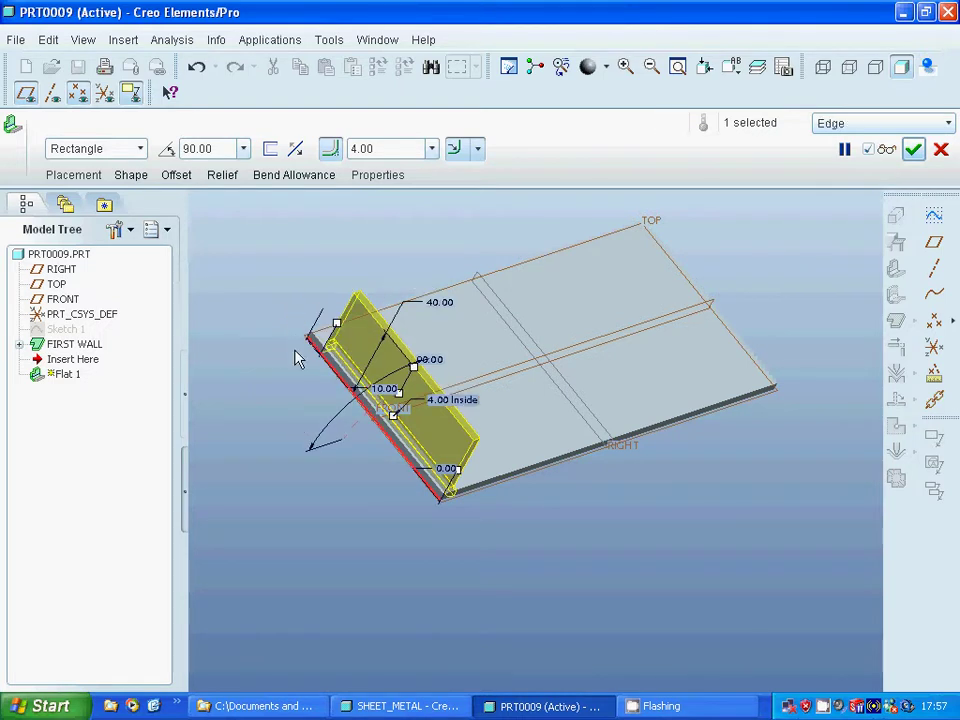
Set the flat wall's other side offset, at the end nearer the RIGHT label, to -10 and complete the wall.
double_click(452, 472)
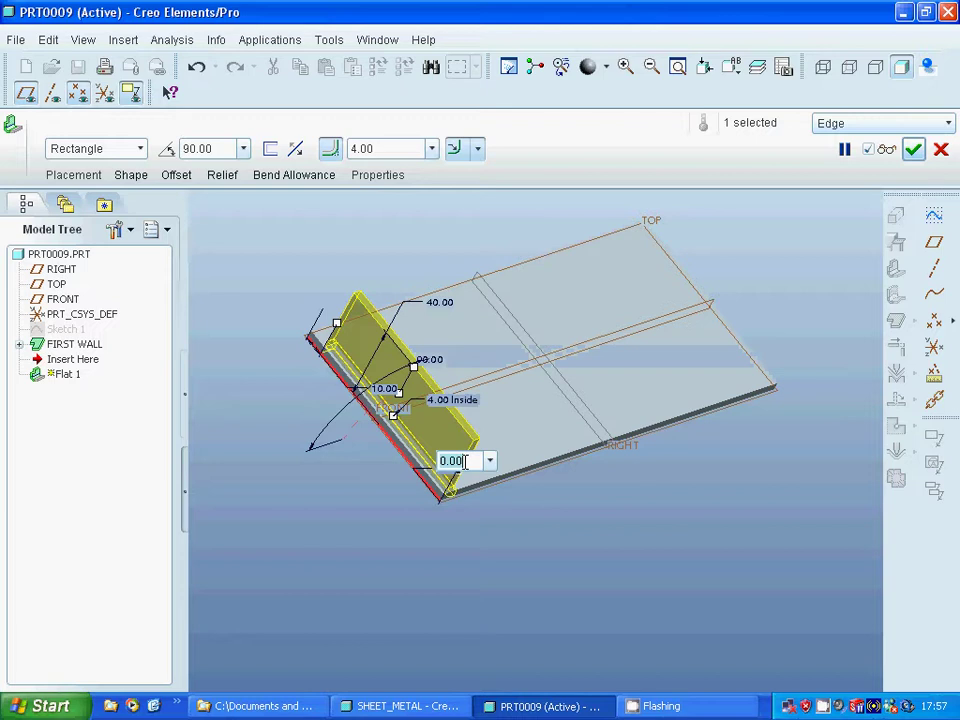
text(10)
key(Return)
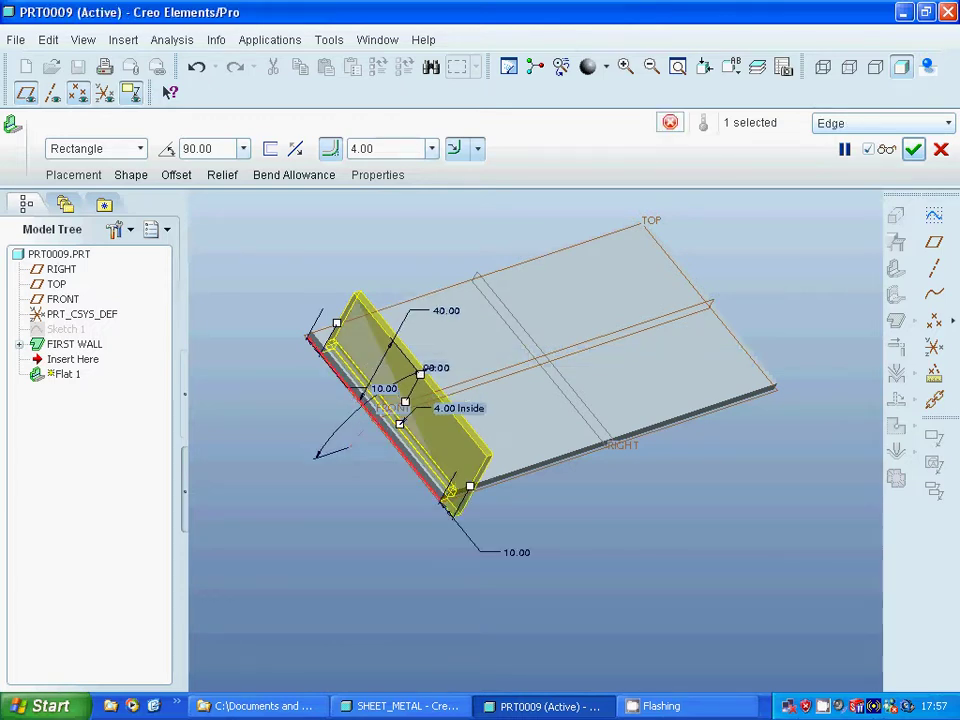
double_click(512, 550)
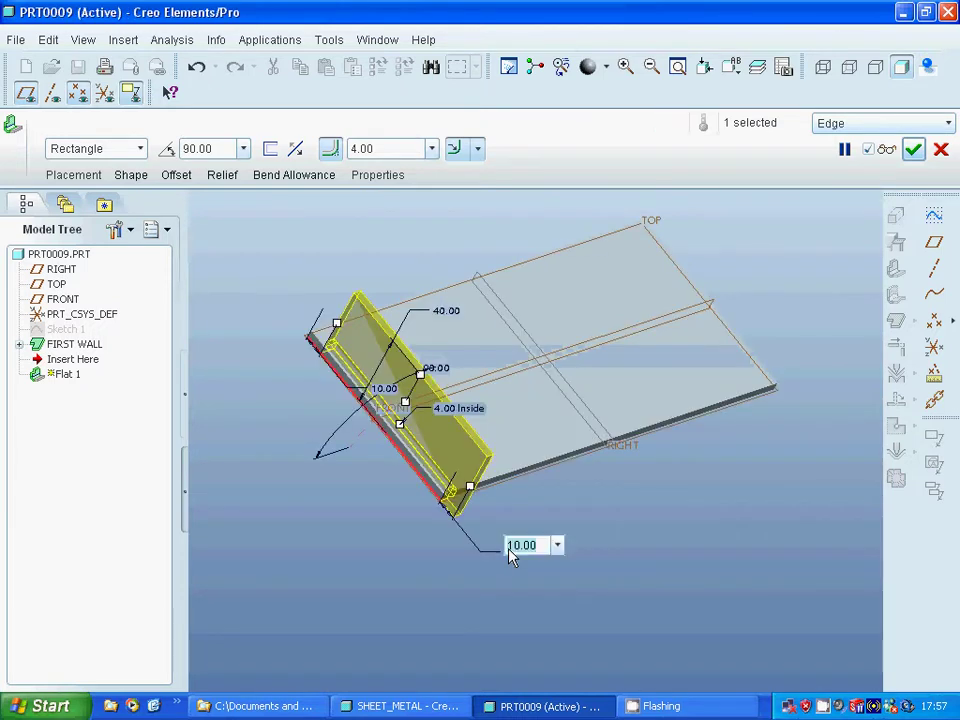
text(-)
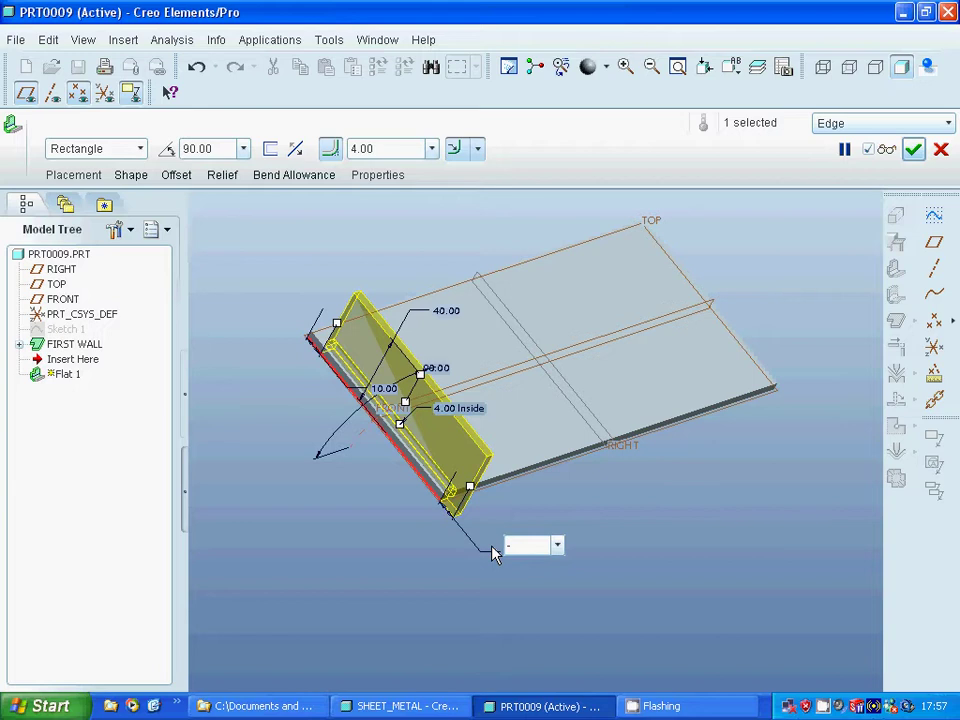
key(Return)
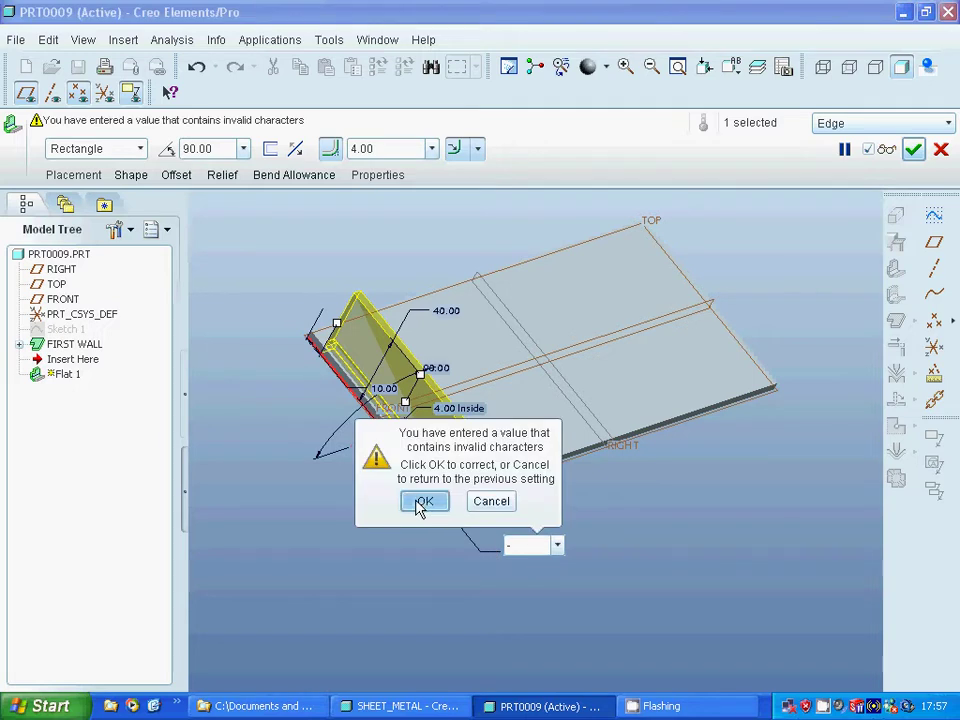
click(422, 505)
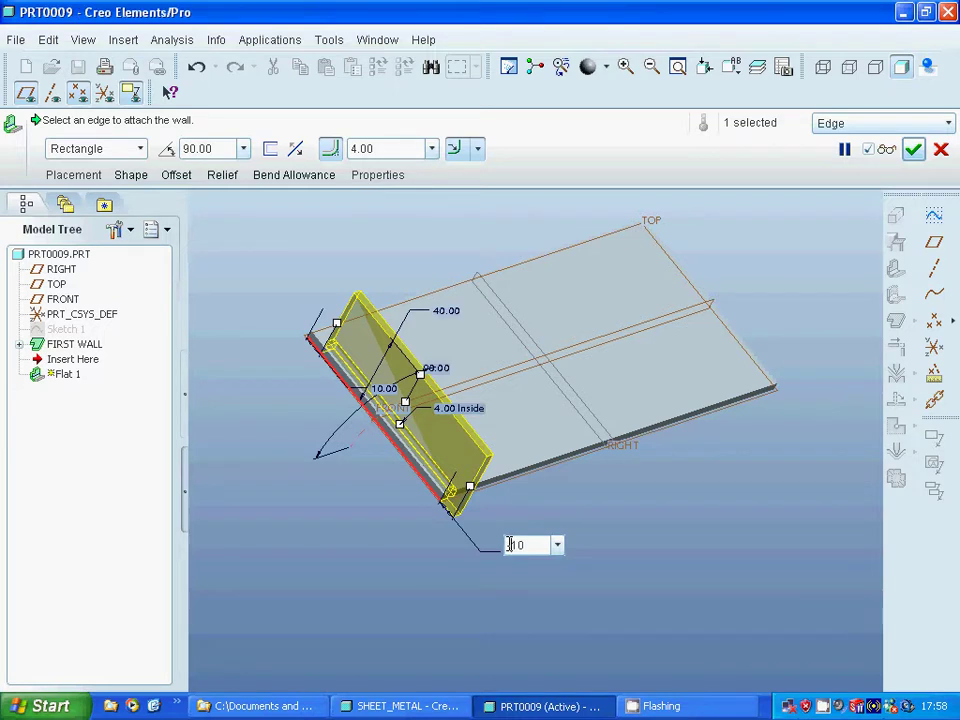
key(Return)
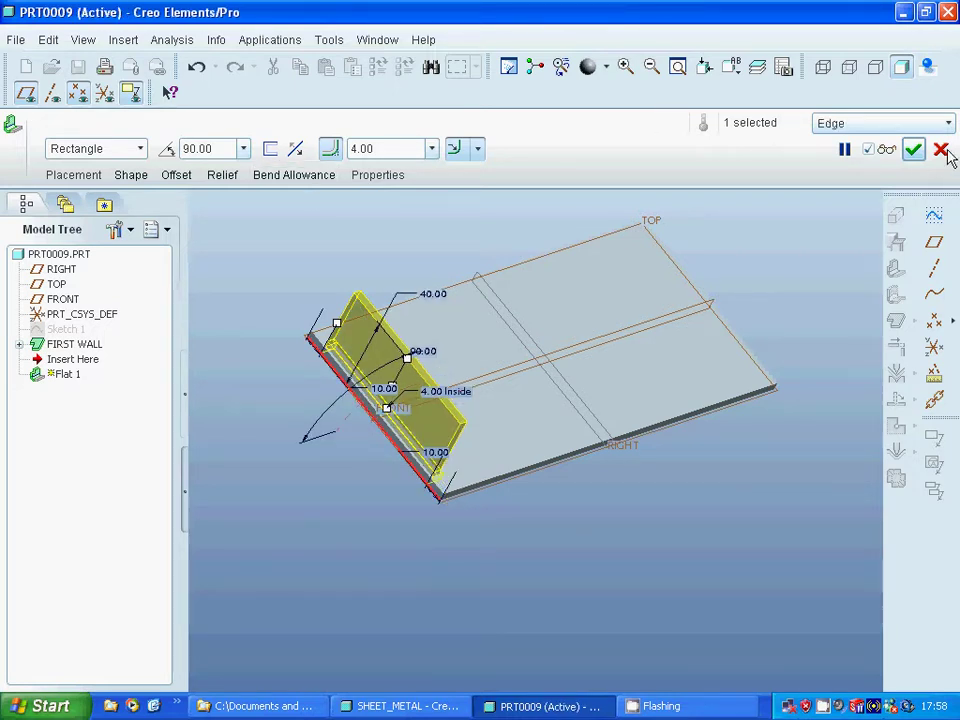
click(913, 149)
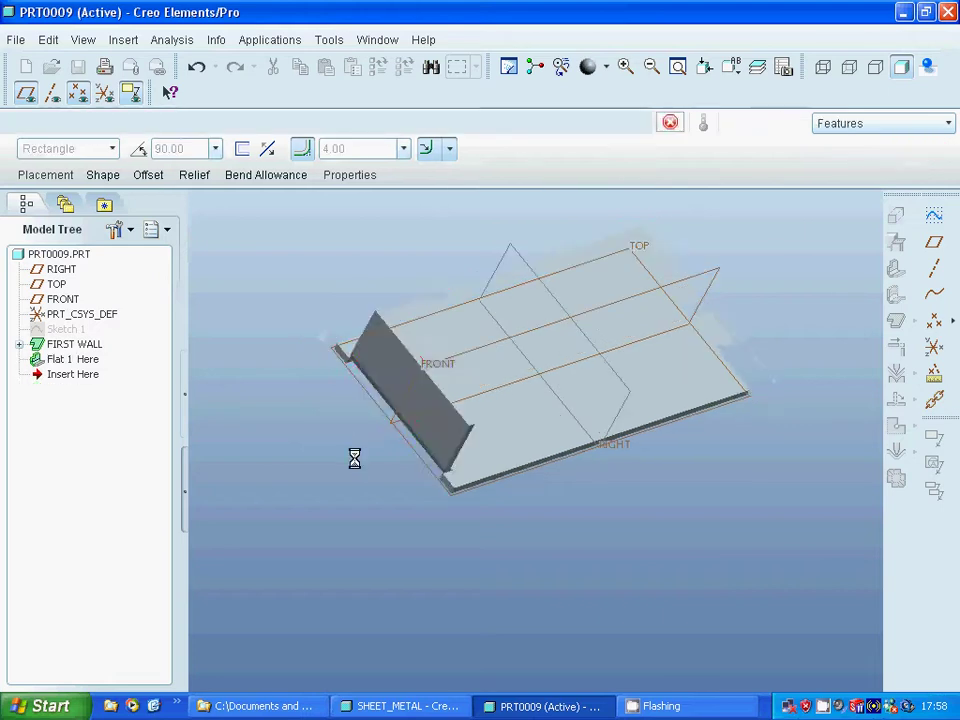
Attach a rectangular 90-degree flat wall to the first wall's long edge beside the RIGHT label, with a -60 offset at the end away from the existing flange.
mouse_move(367, 465)
middle_down()
mouse_move(330, 459)
mouse_move(372, 485)
middle_up()
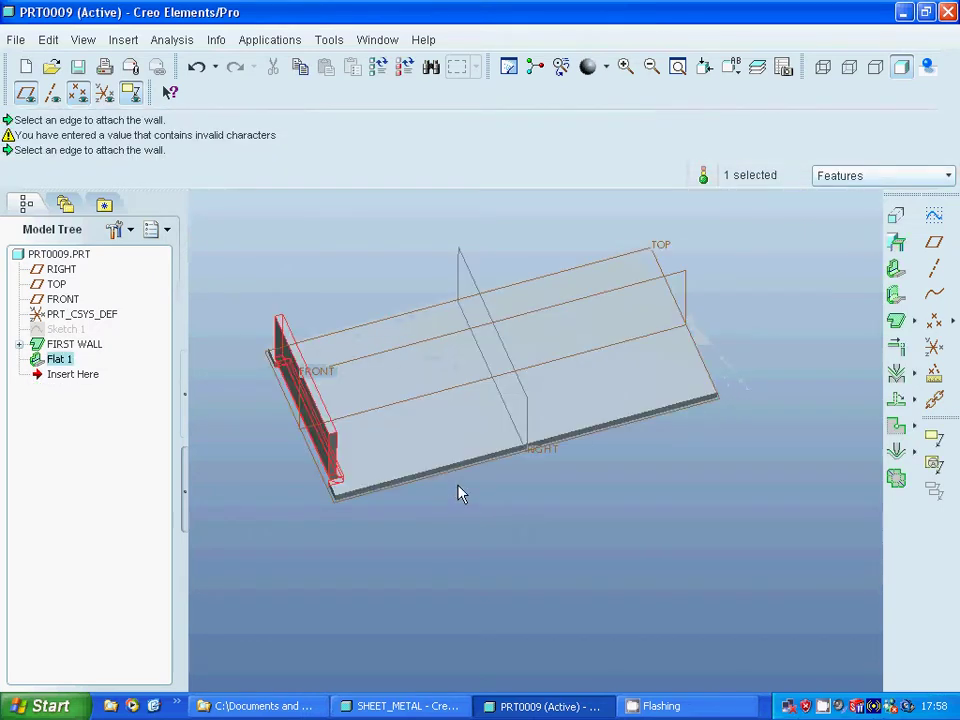
click(896, 268)
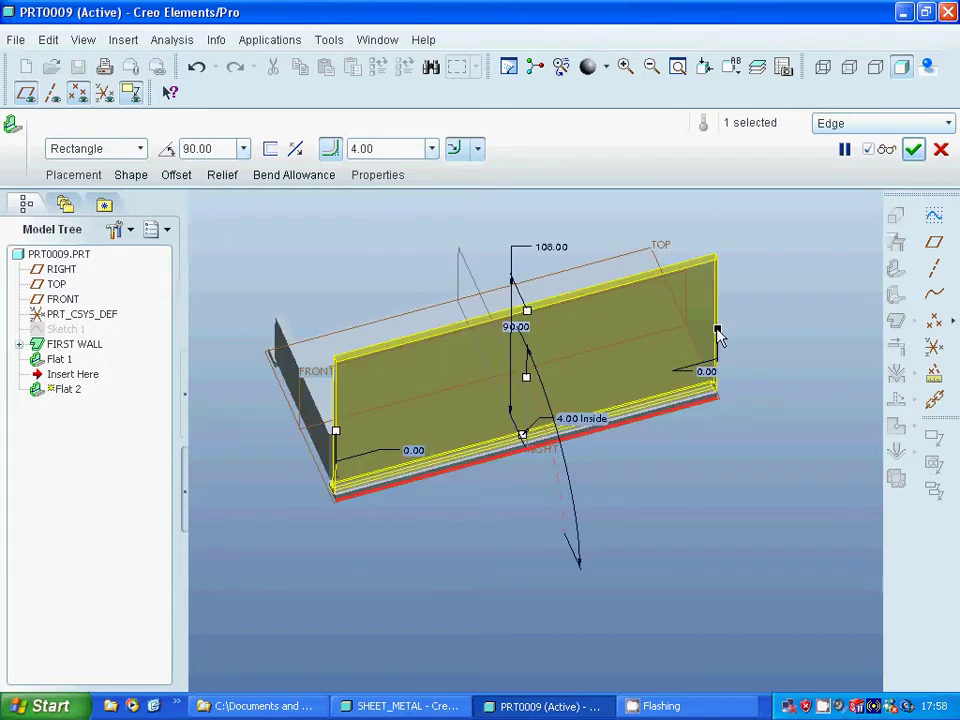
double_click(703, 380)
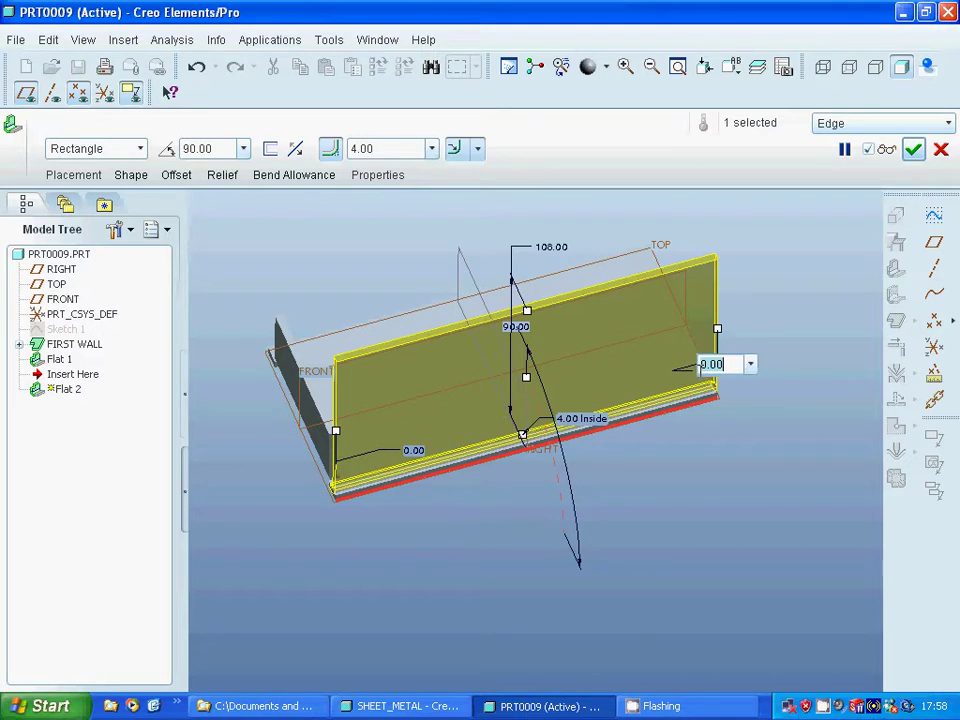
text(60)
key(Return)
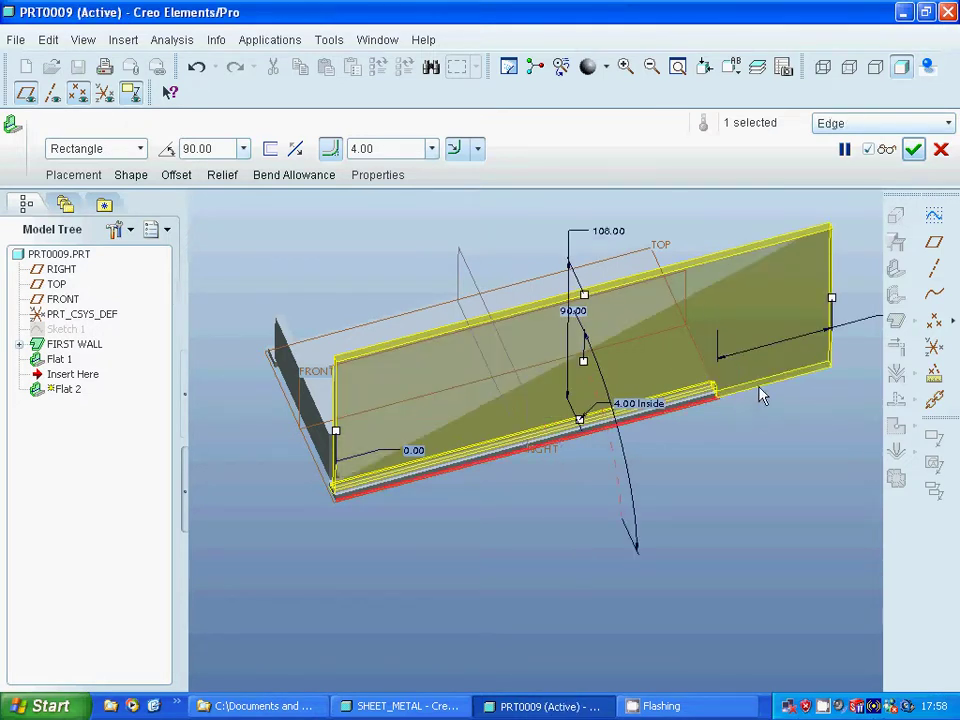
click(678, 67)
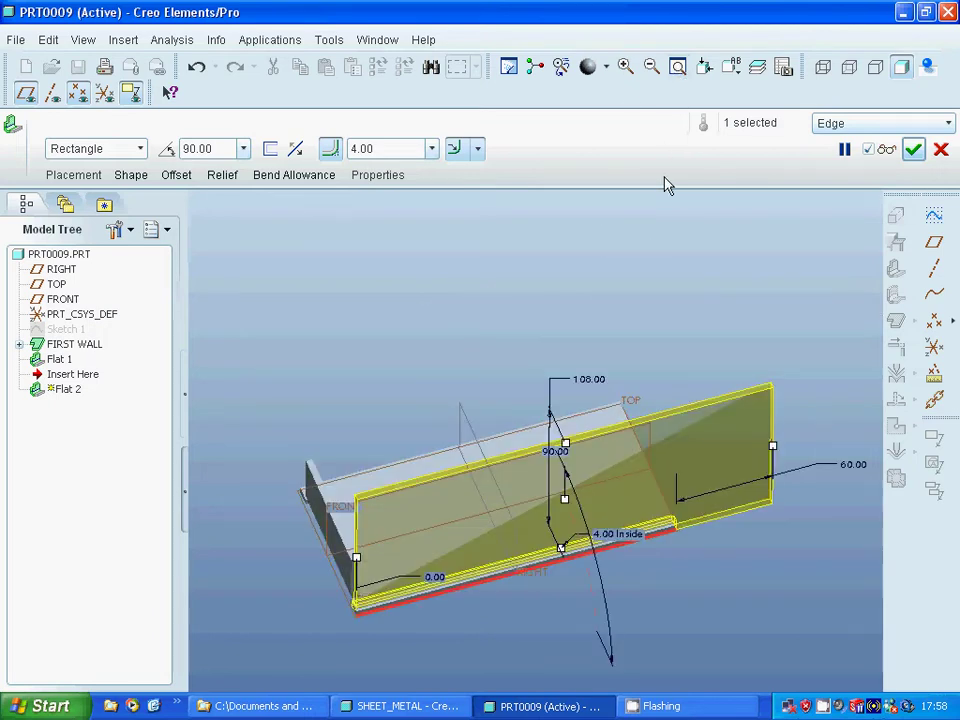
double_click(851, 468)
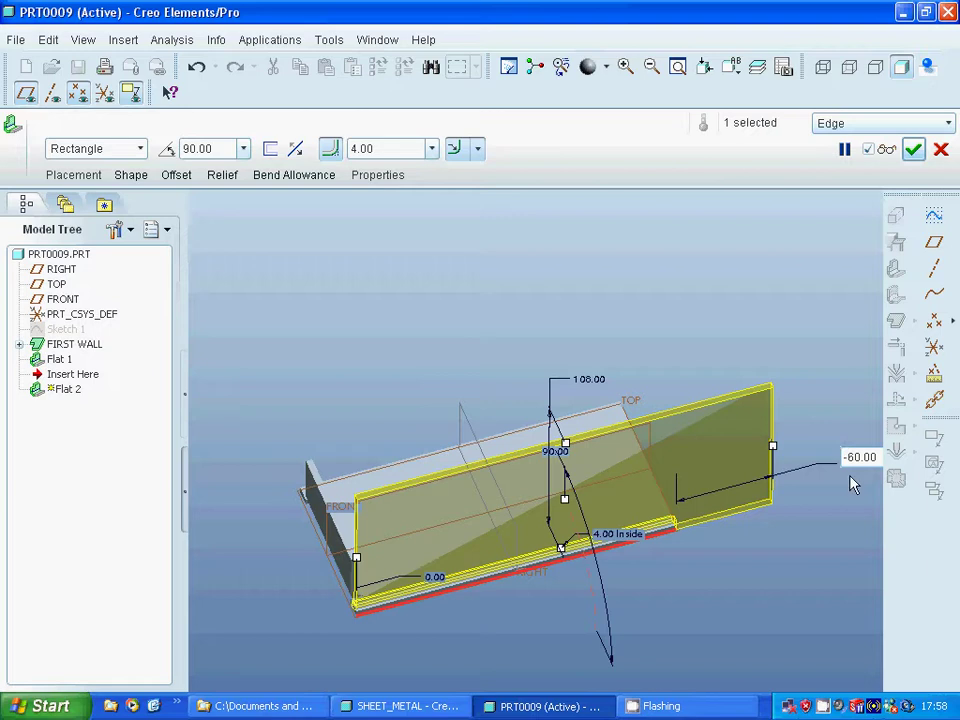
key(Return)
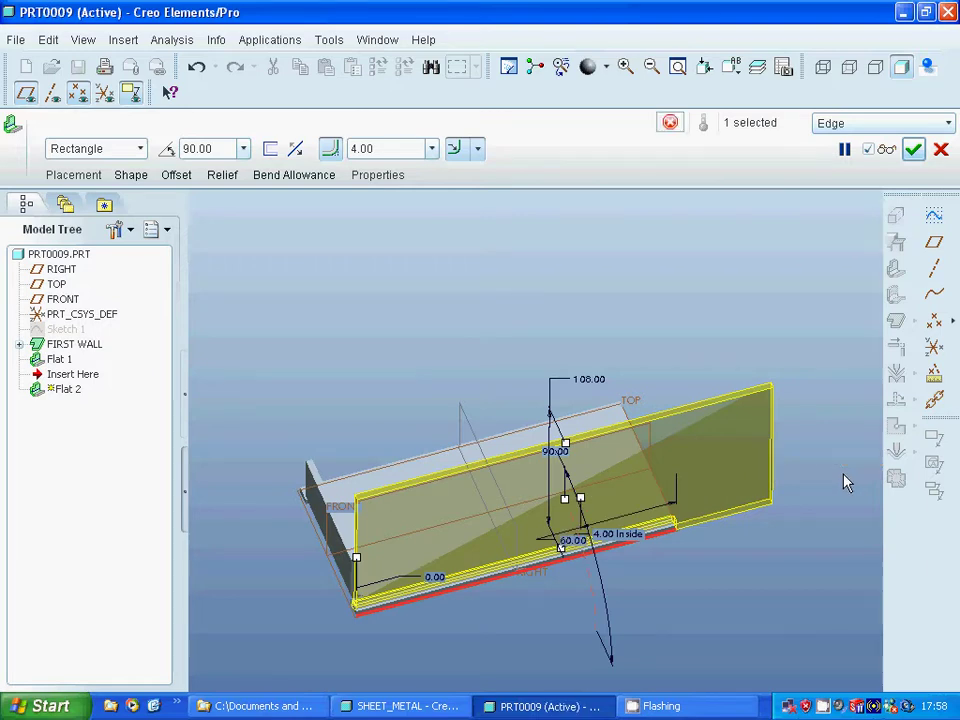
Set the second flat wall's side offset at the end away from the existing flange to -120.
double_click(573, 540)
text(30.00)
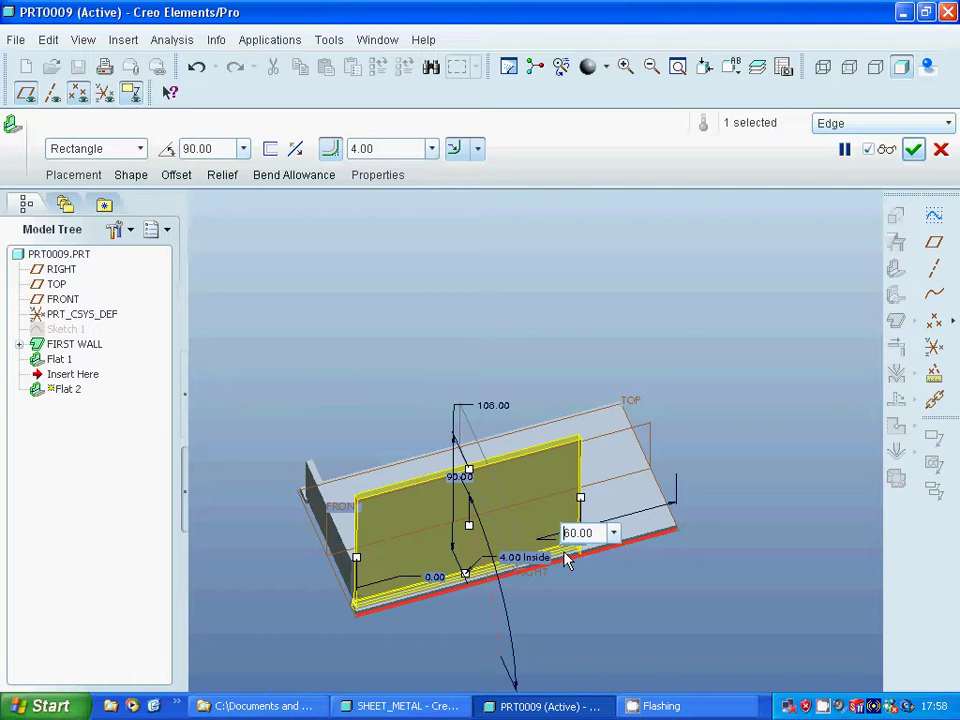
text(-)
drag(594, 532, 569, 532)
key(BackSpace)
text(-120)
key(Return)
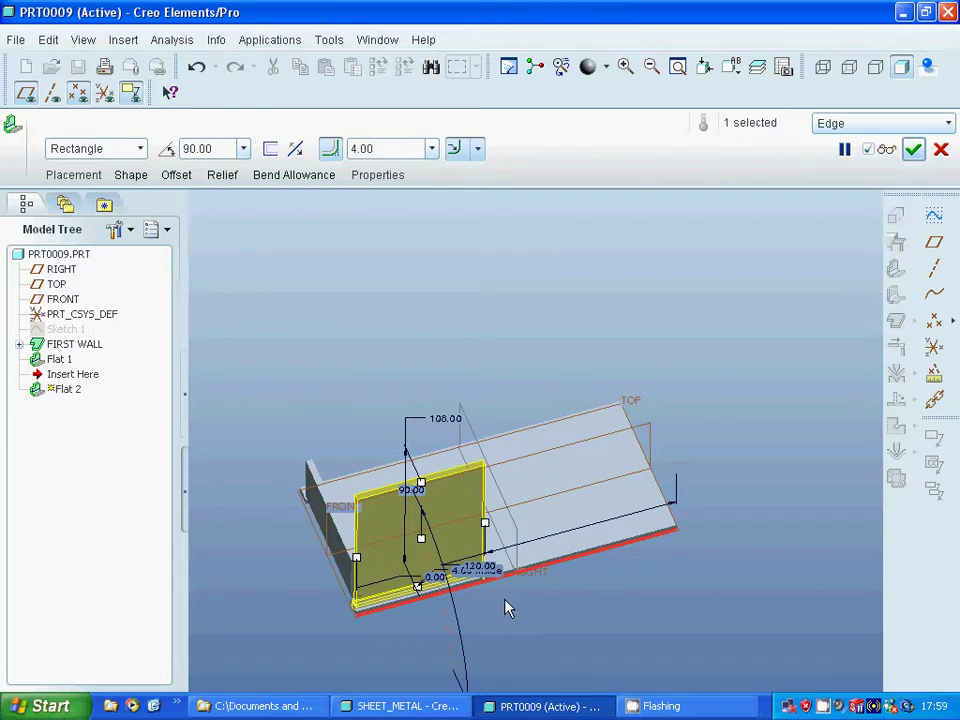
Set the second flat wall's height to 80 and complete the wall.
middle_drag(508, 609, 440, 595)
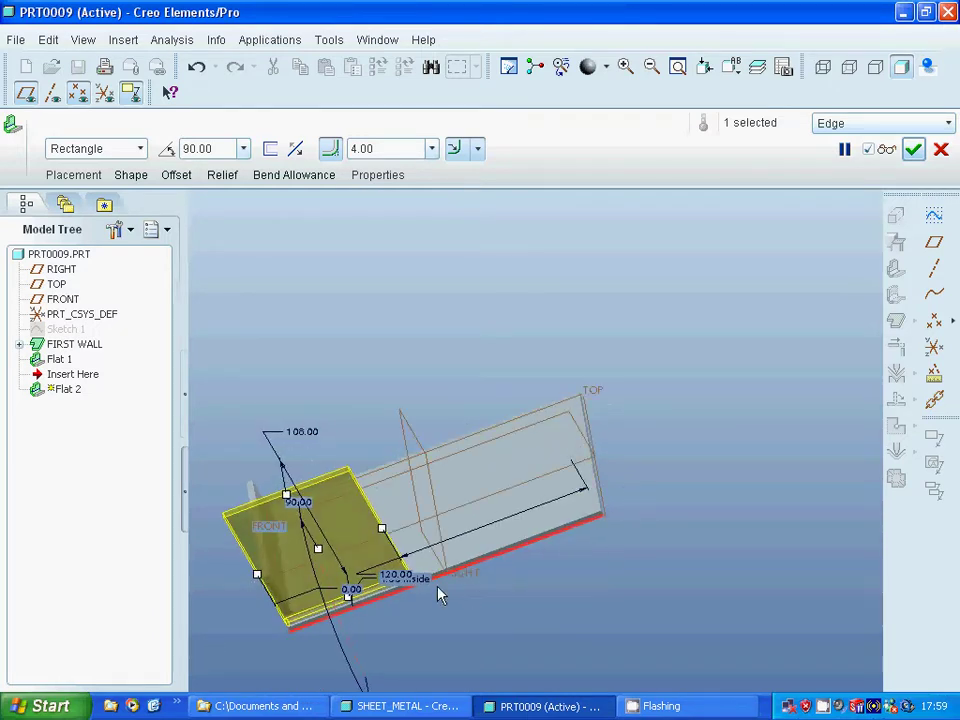
double_click(303, 435)
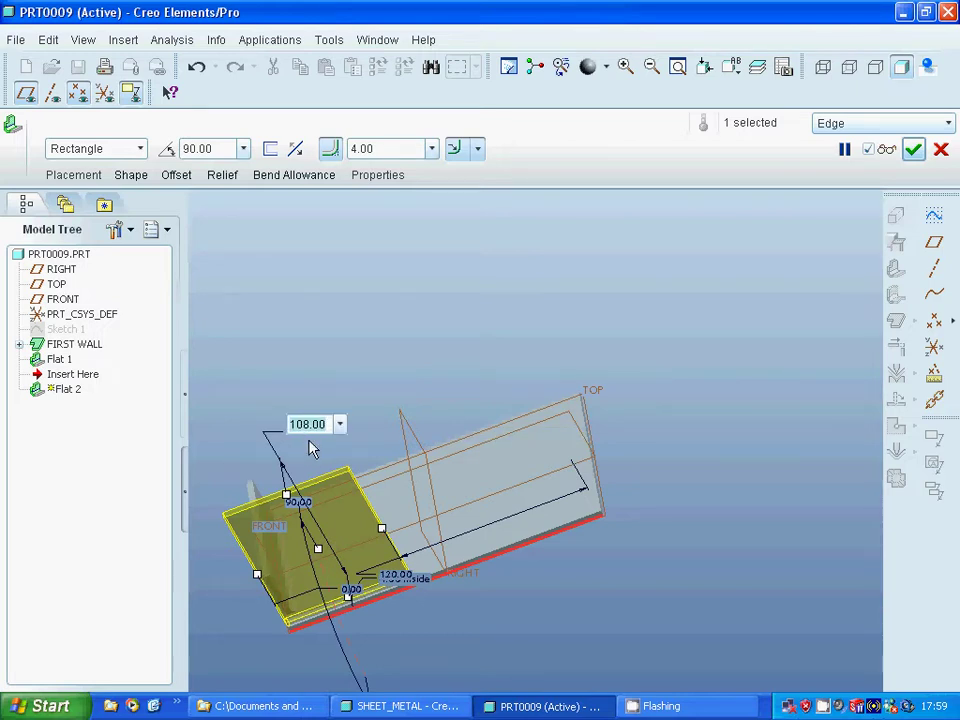
text(80)
key(Return)
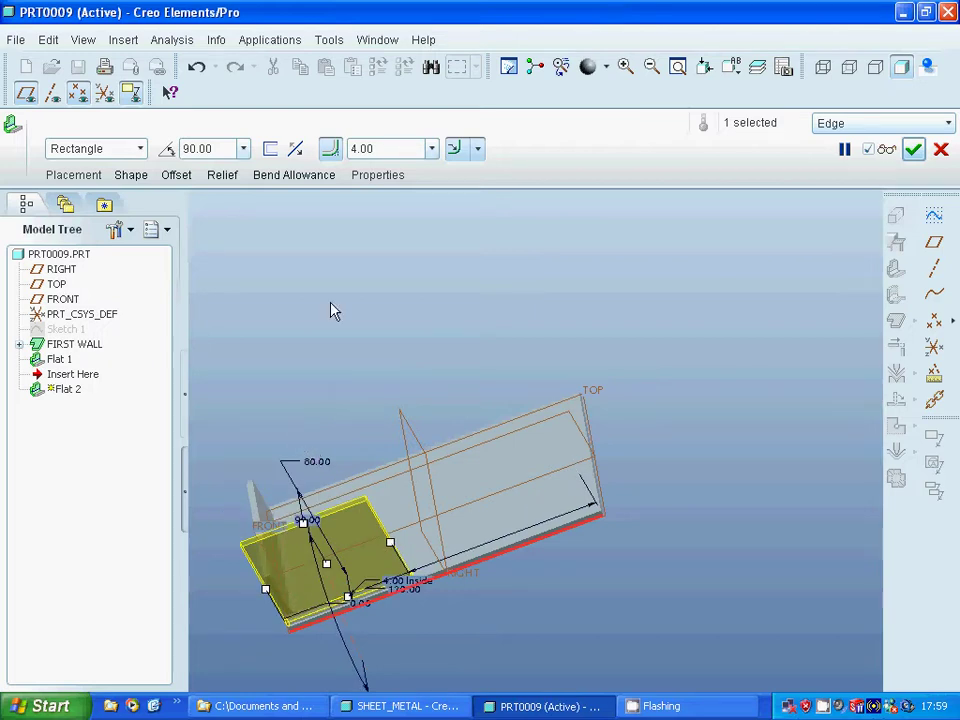
click(913, 149)
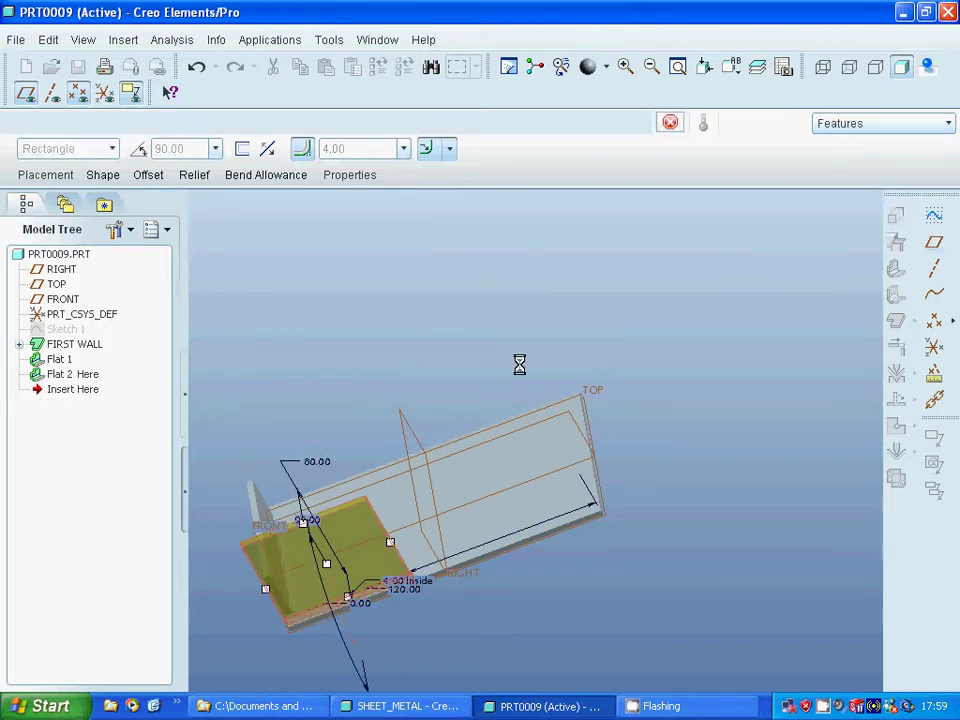
scroll(472, 370, up, 1)
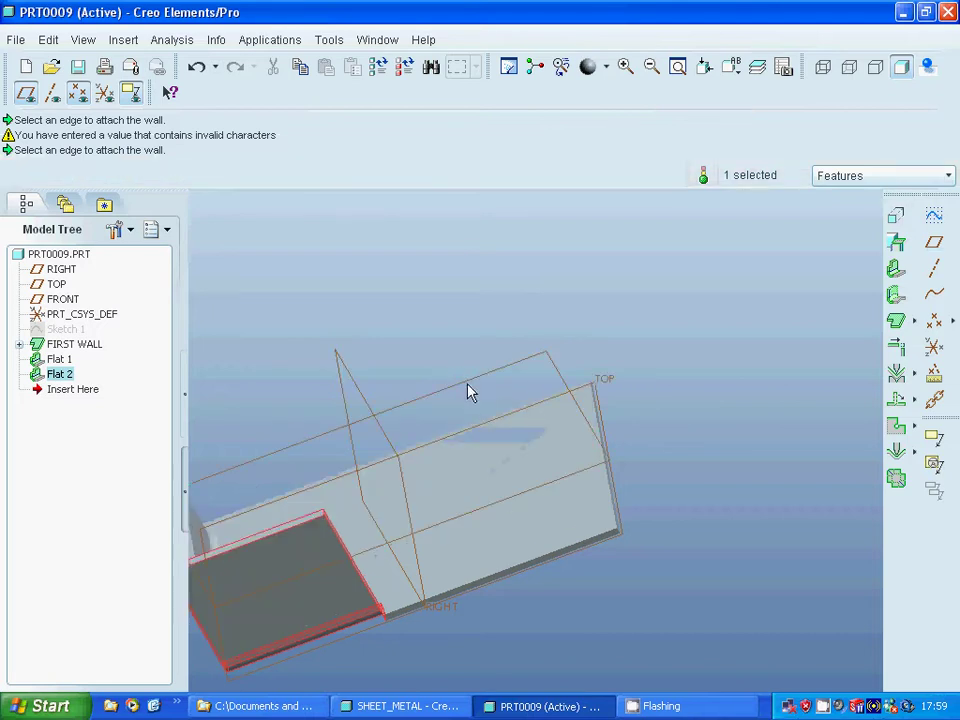
Attach a third rectangular 90-degree flat wall to the free stretch of the long edge beside the second flat wall, facing the existing flanges' side.
click(896, 268)
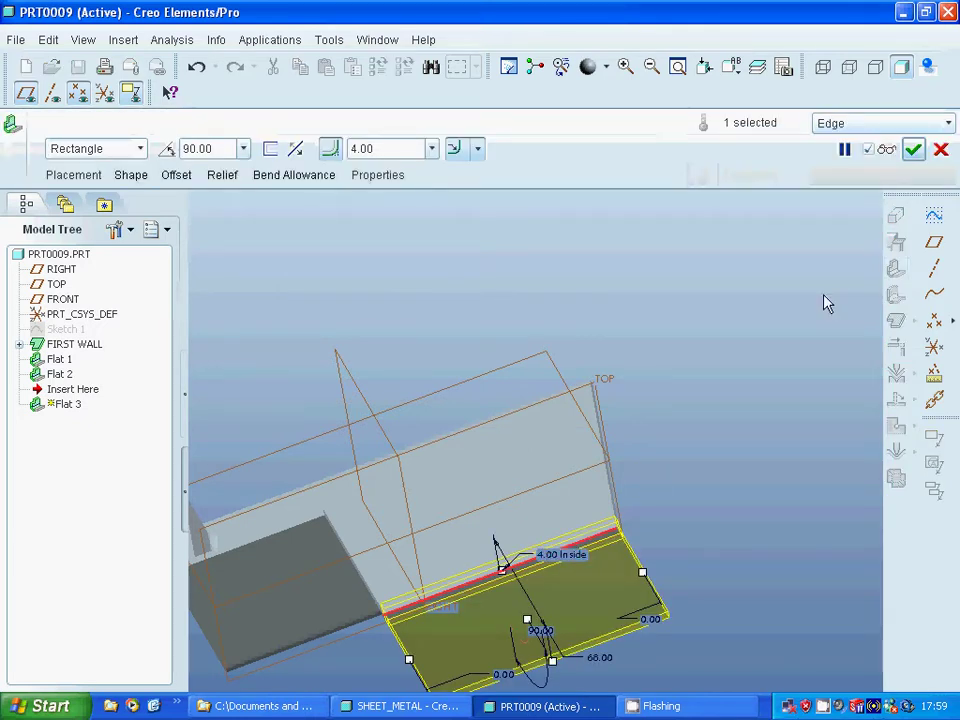
click(295, 148)
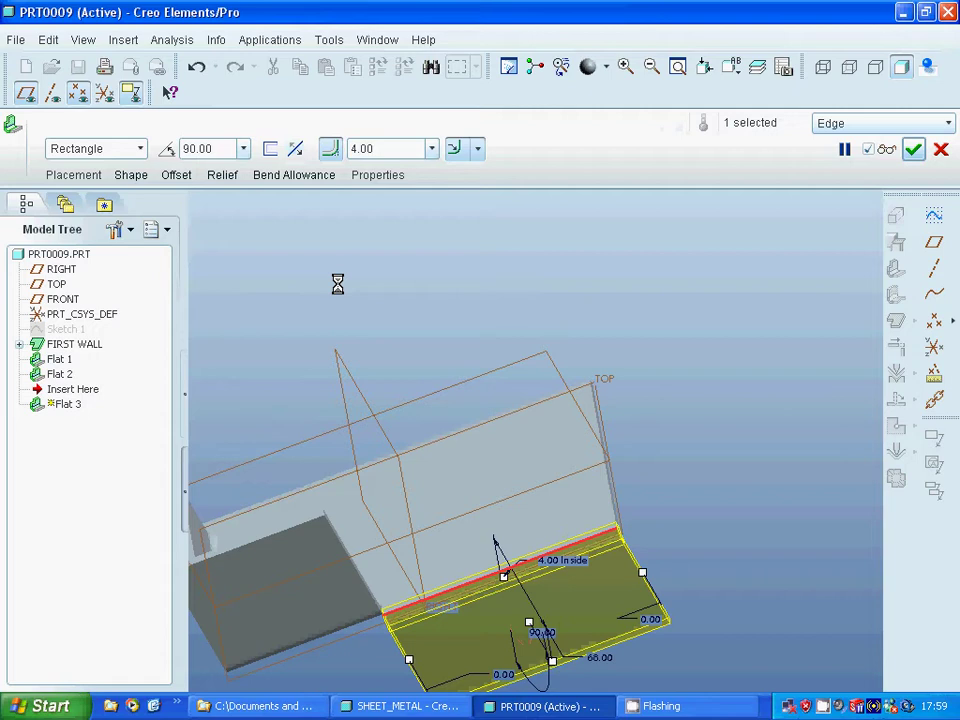
click(297, 149)
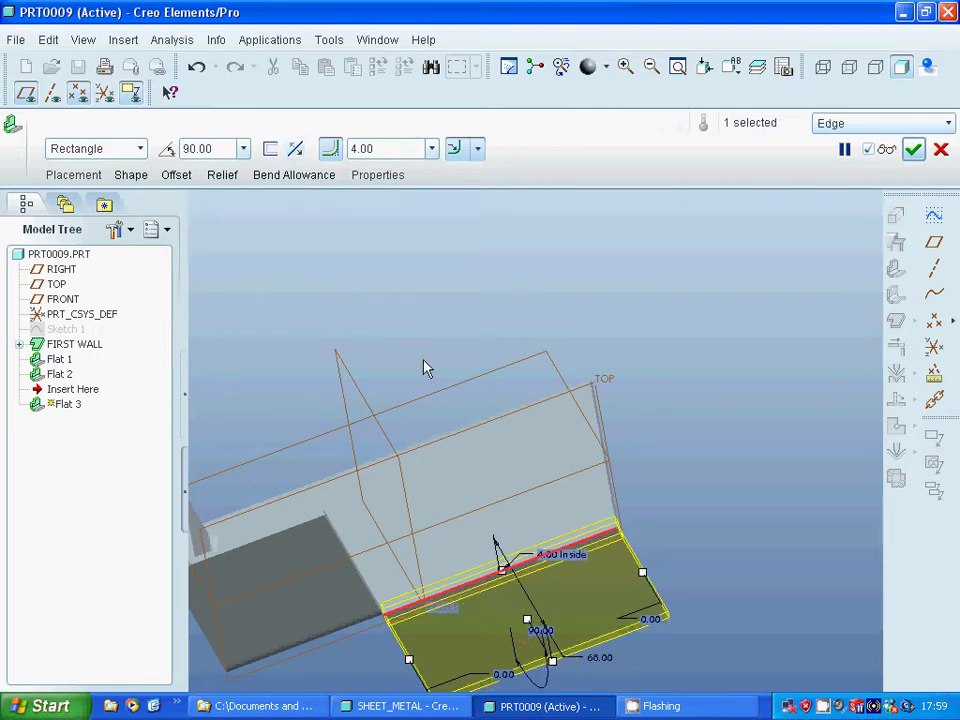
mouse_move(424, 368)
middle_down()
mouse_move(443, 375)
mouse_move(431, 358)
middle_up()
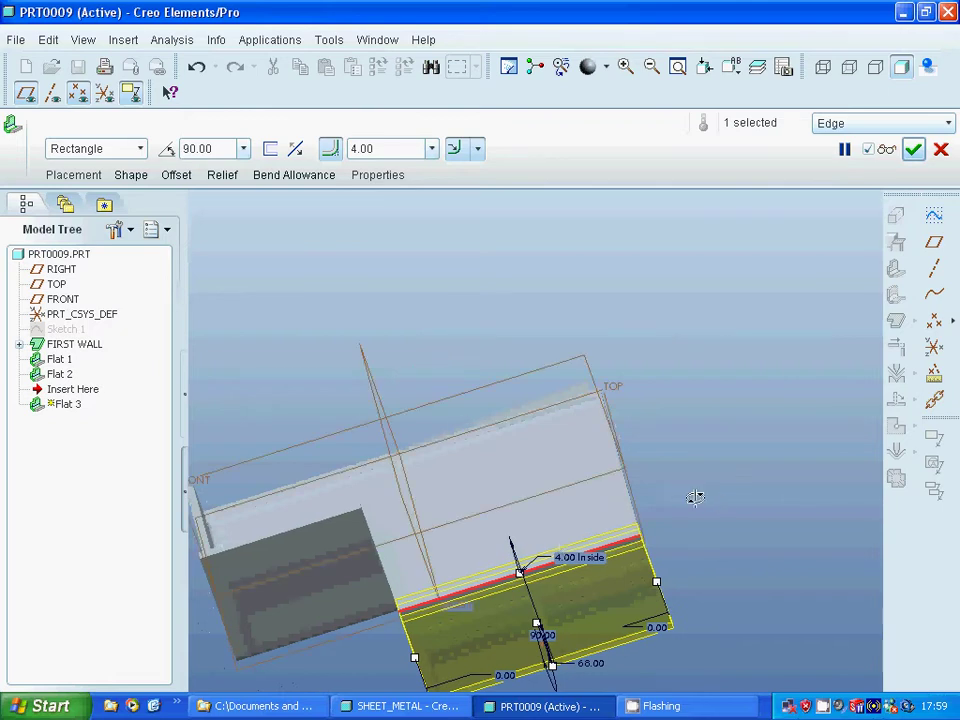
middle_drag(713, 494, 642, 487)
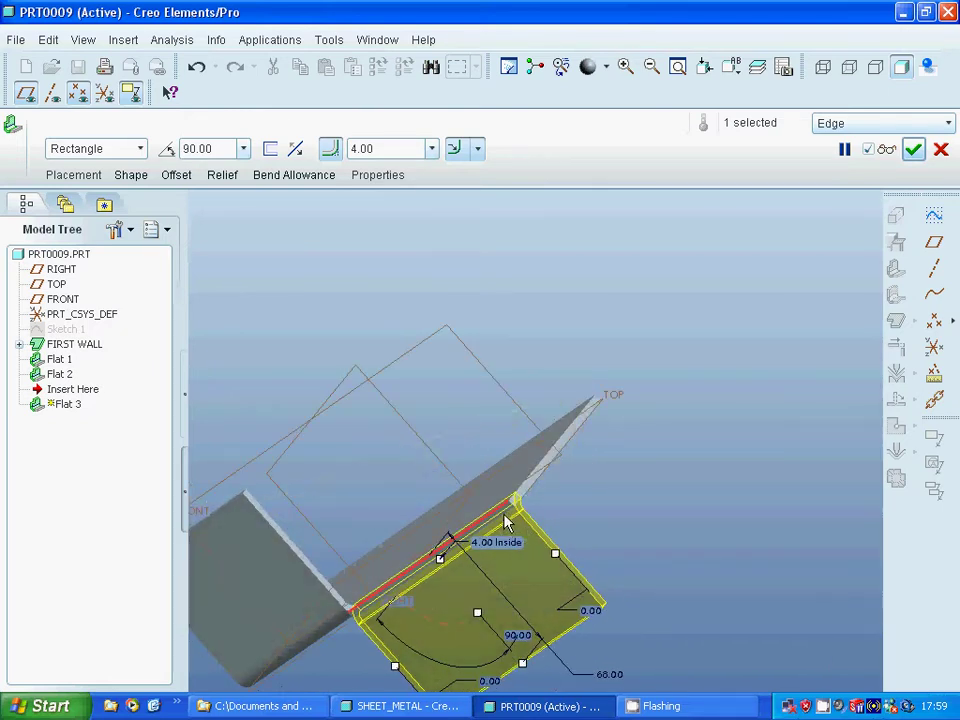
click(508, 521)
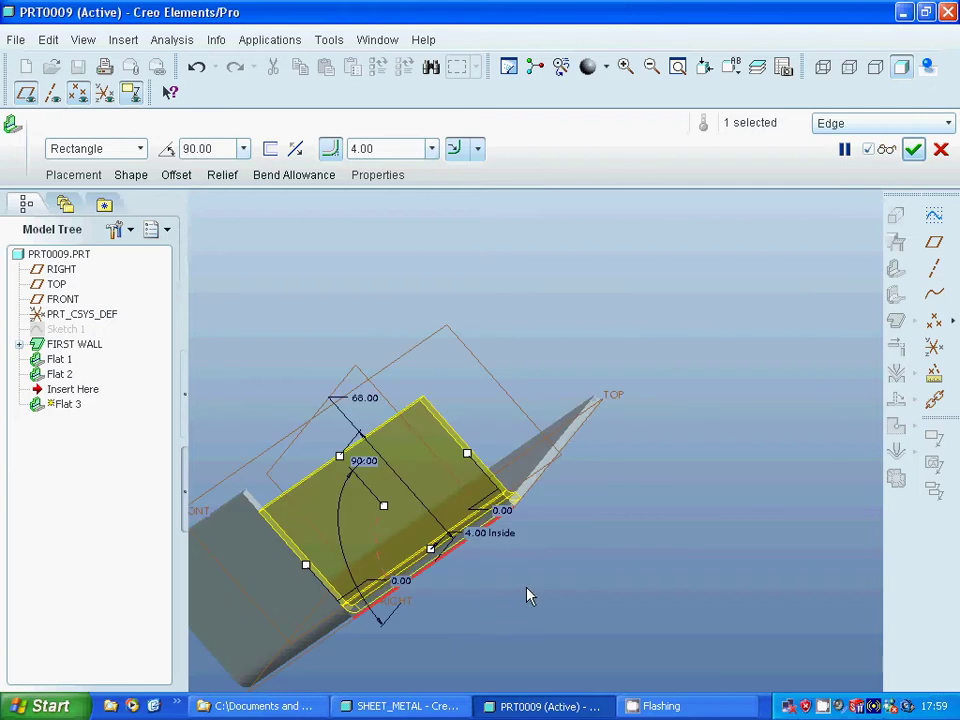
middle_drag(530, 596, 561, 583)
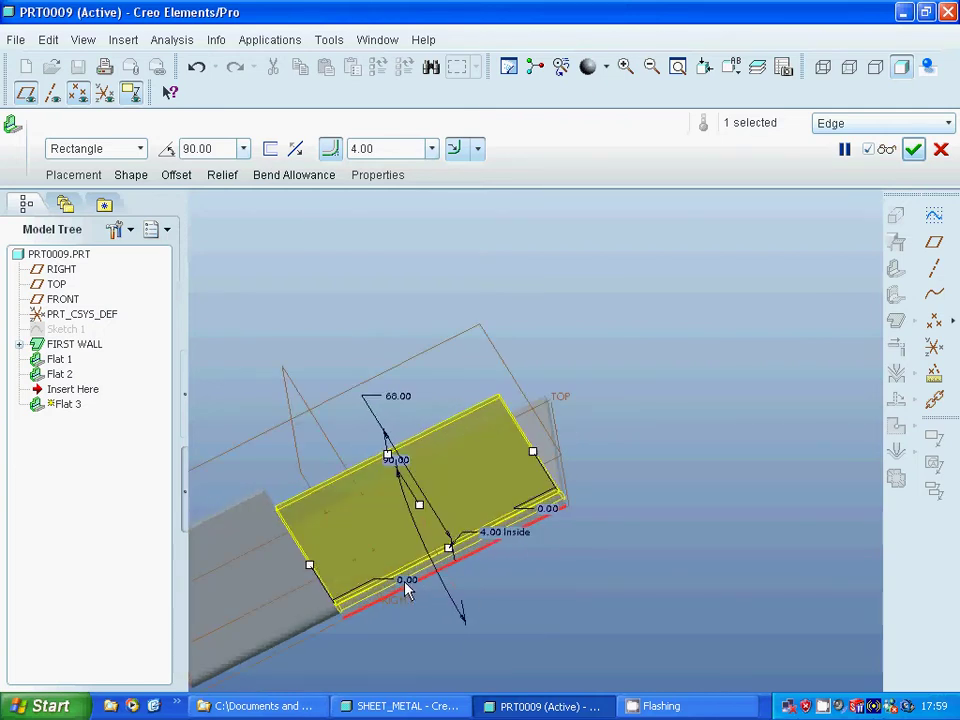
Set the third flat wall's side offset at the end nearer the second flat wall to -50.
double_click(406, 584)
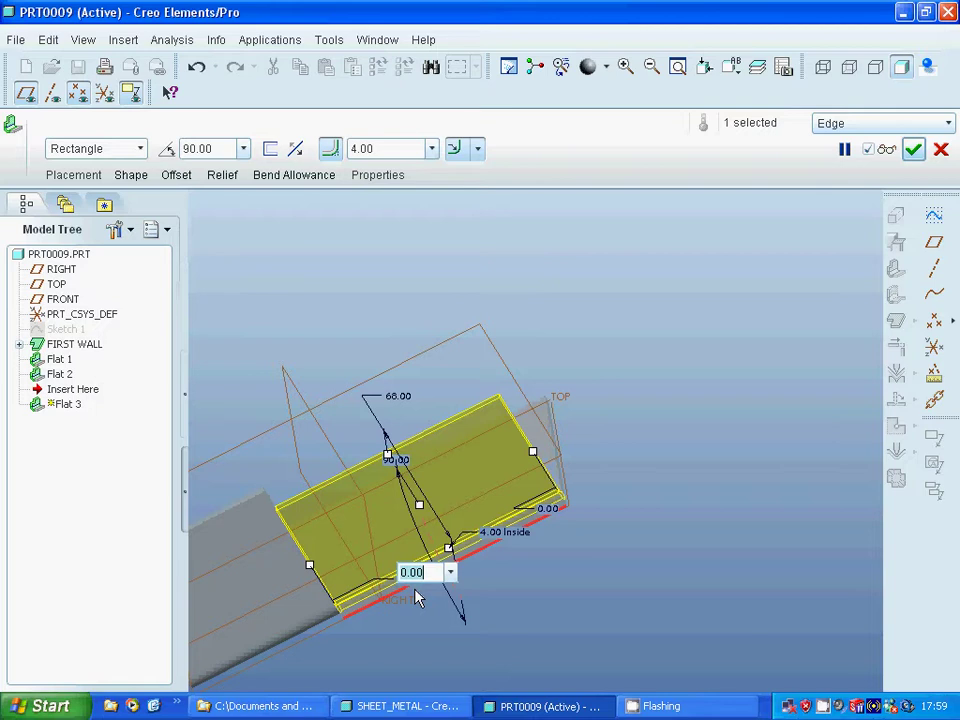
text(50)
key(Return)
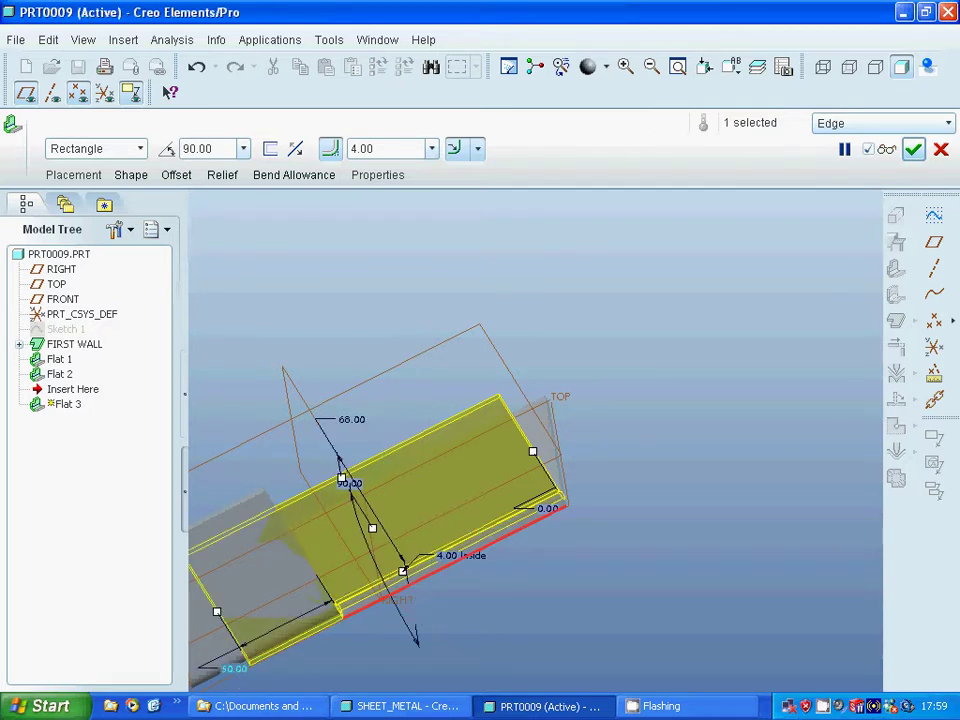
double_click(234, 668)
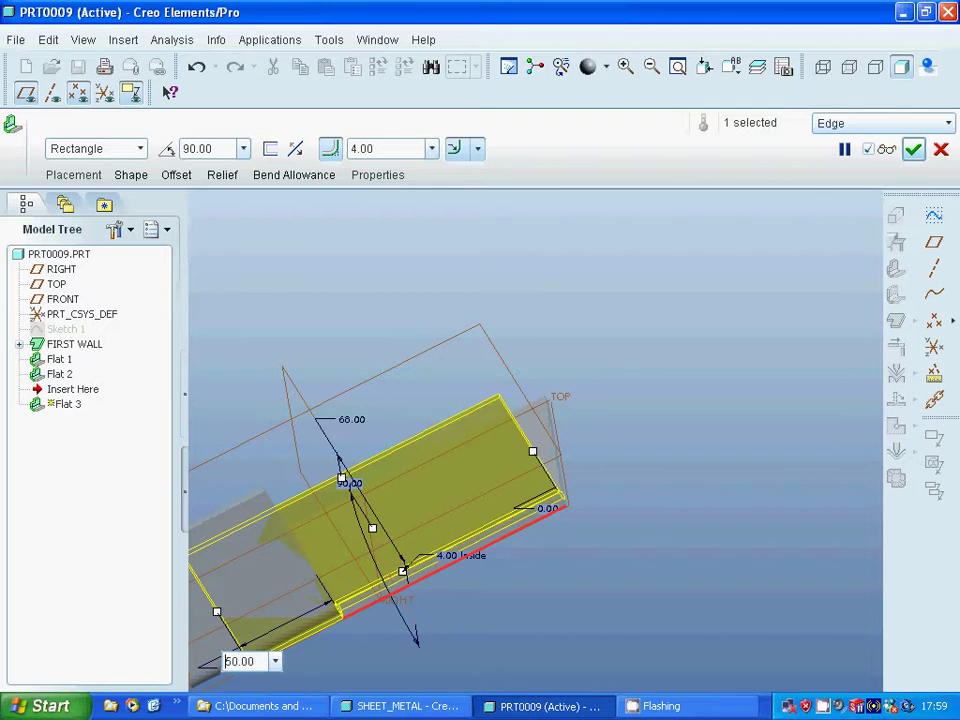
key(Return)
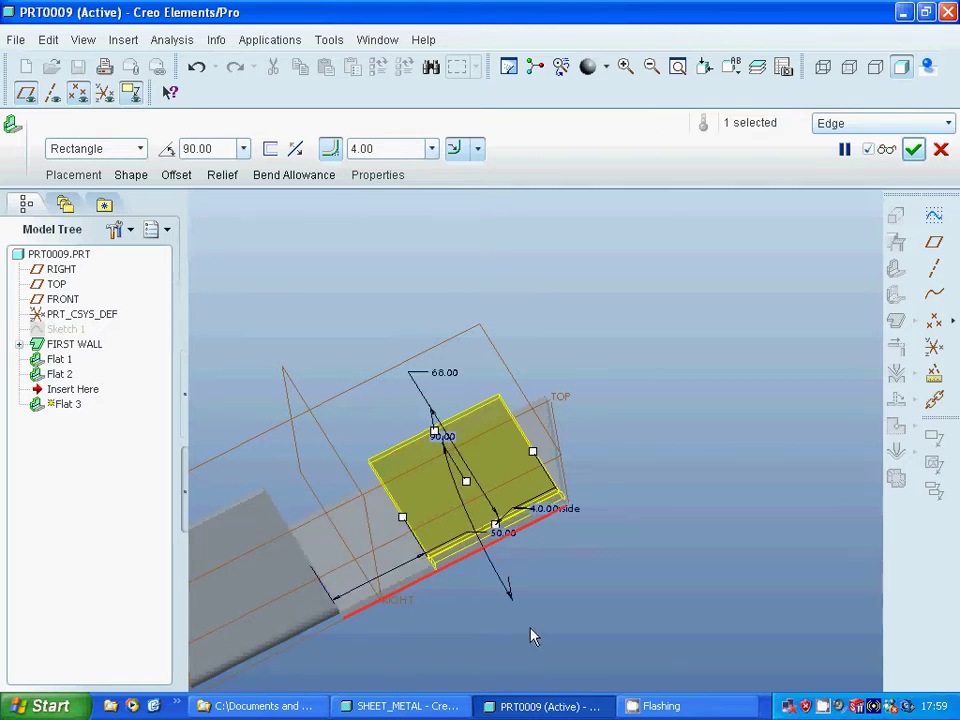
Set the third flat wall's side offset at the end nearer the second flat wall to -60.
double_click(496, 539)
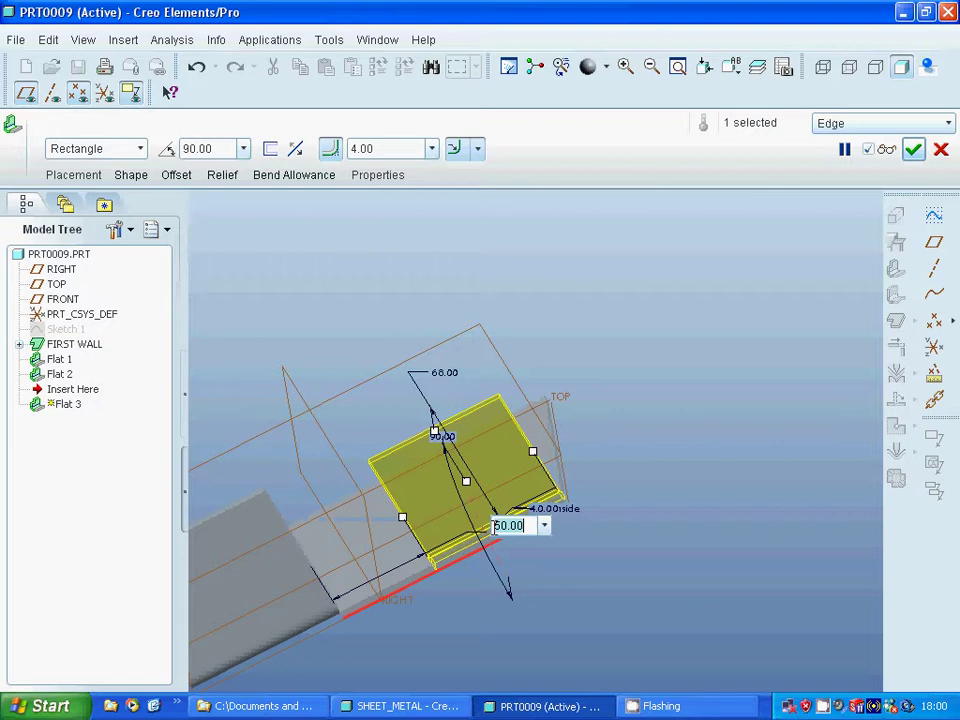
key(BackSpace)
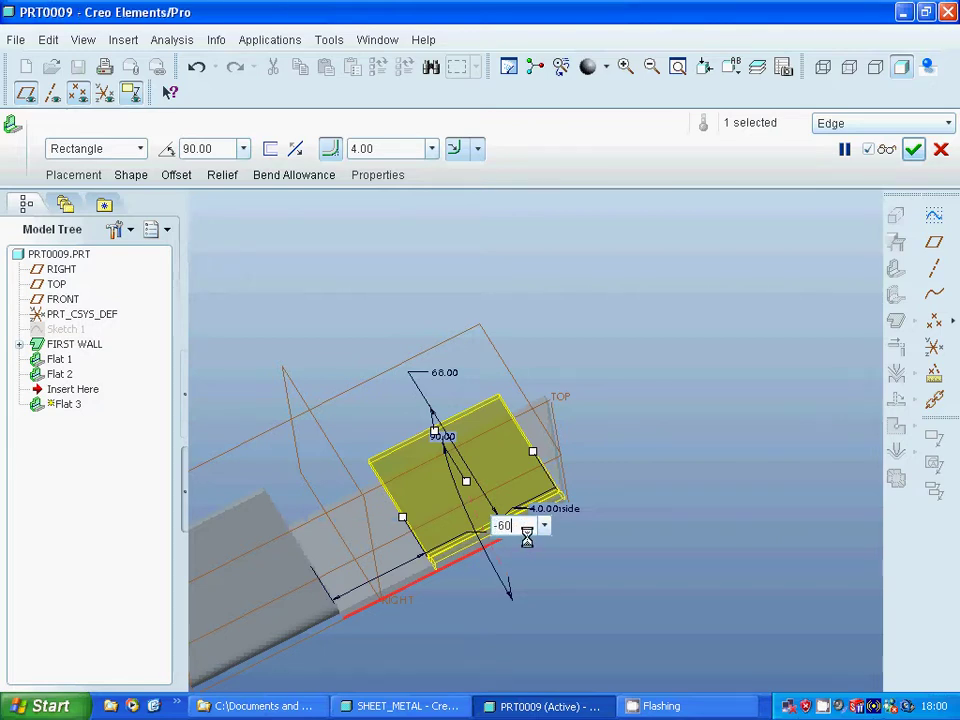
key(Return)
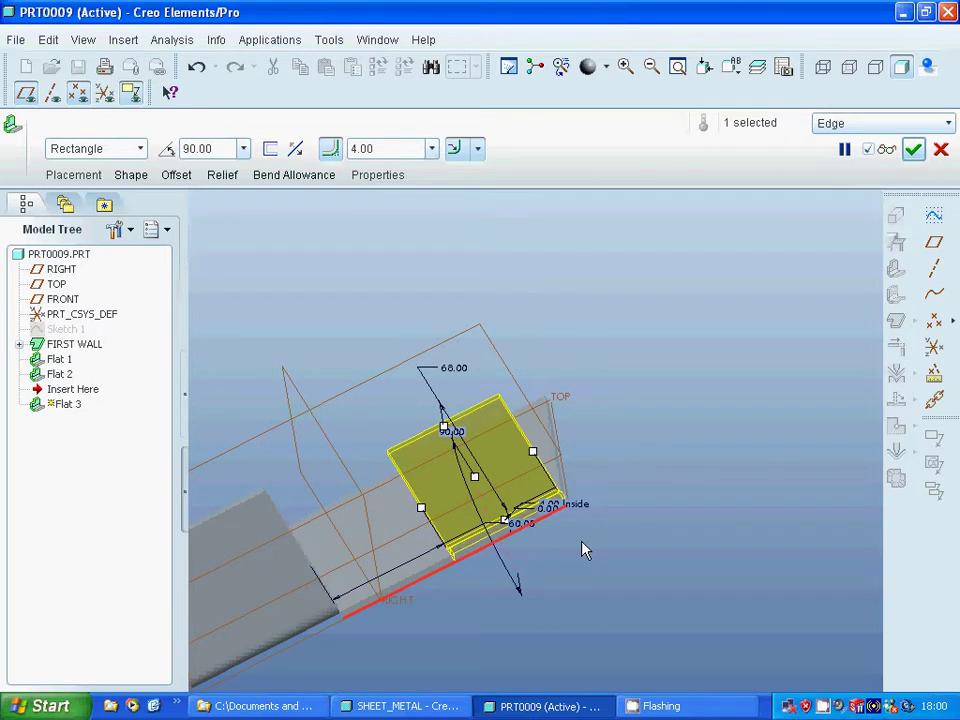
Set the third flat wall's height to 100 and complete the wall.
double_click(452, 369)
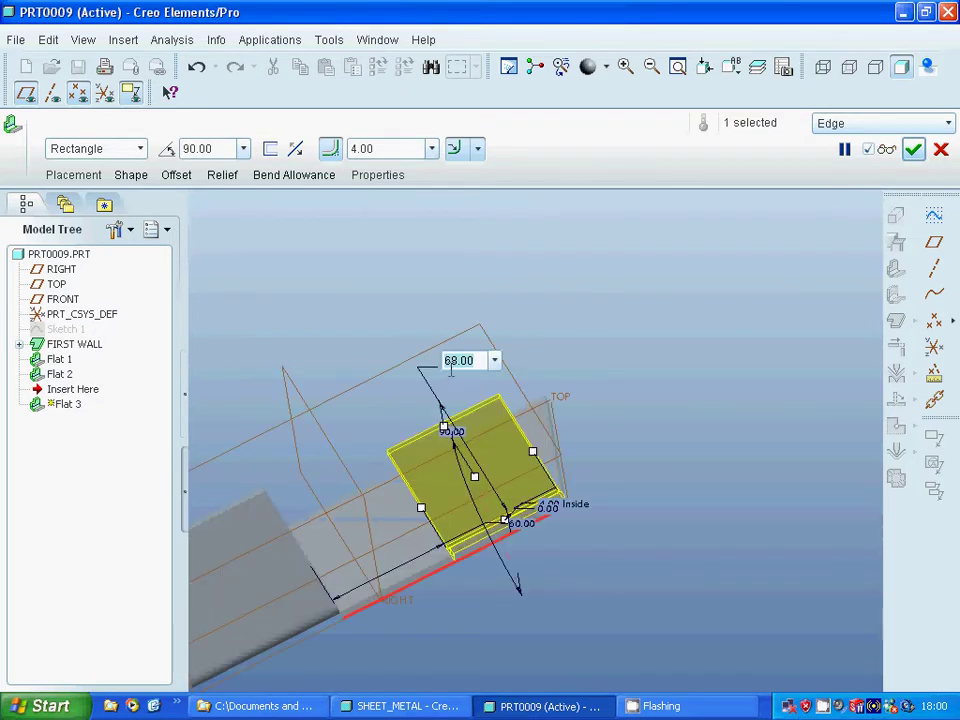
text(100)
key(Return)
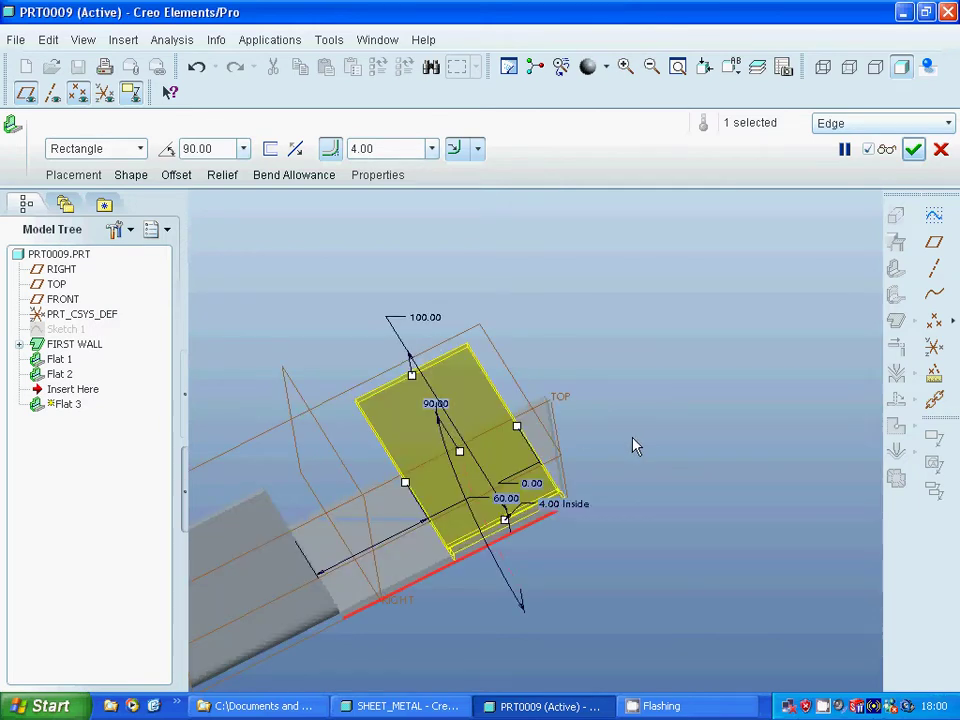
click(913, 149)
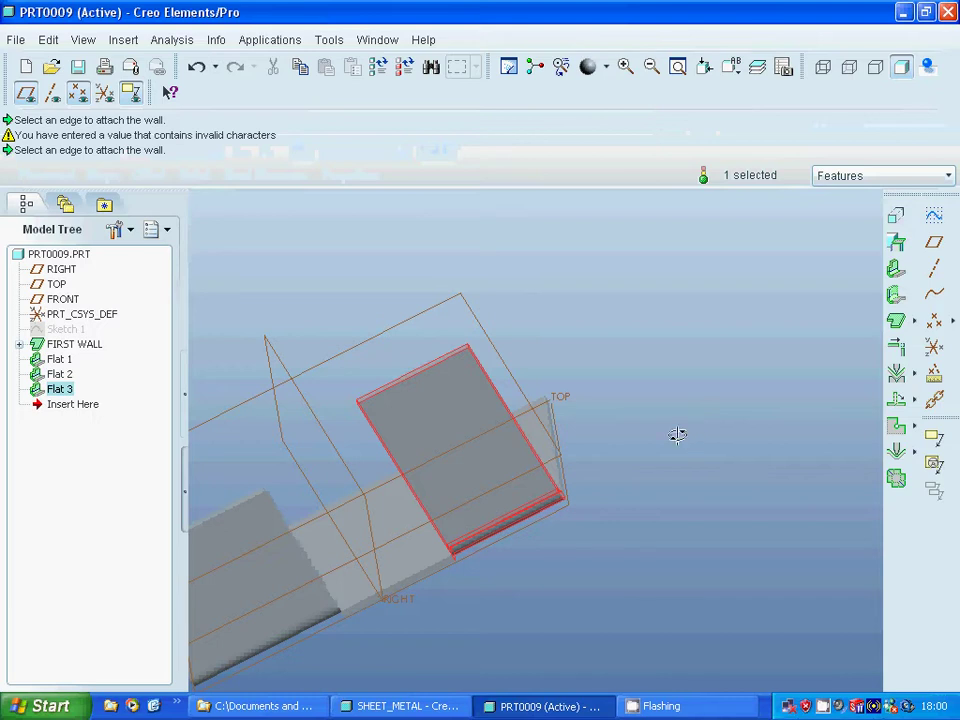
Attach a fourth rectangular flat wall to the first wall's free short edge near the TOP label, bending away from the other flat walls.
mouse_move(675, 437)
middle_down()
mouse_move(690, 461)
mouse_move(696, 452)
mouse_move(643, 424)
middle_up()
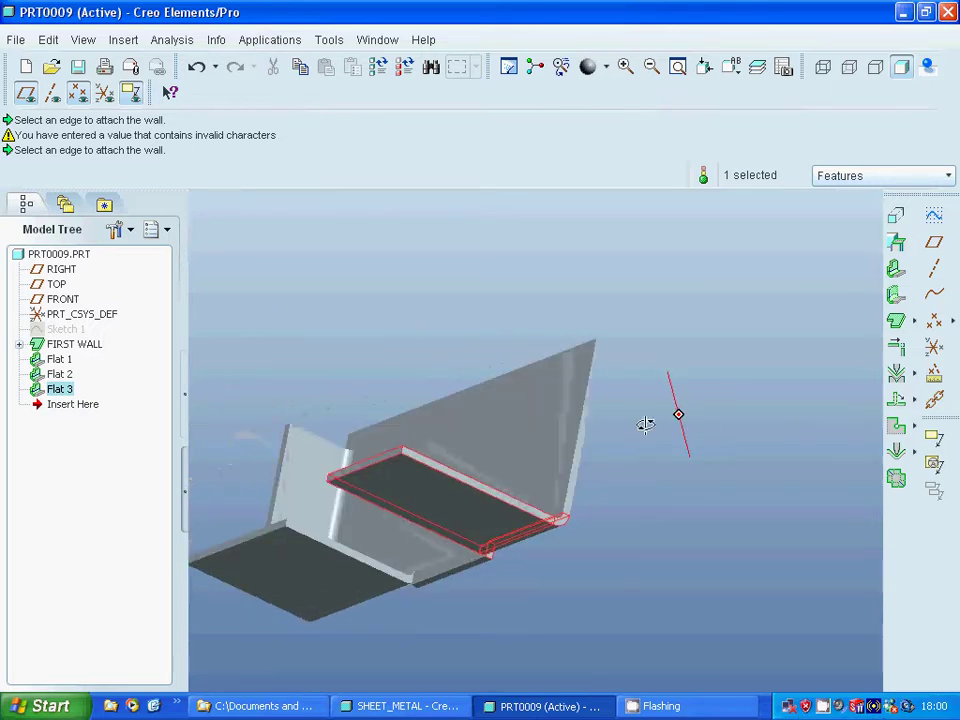
click(896, 270)
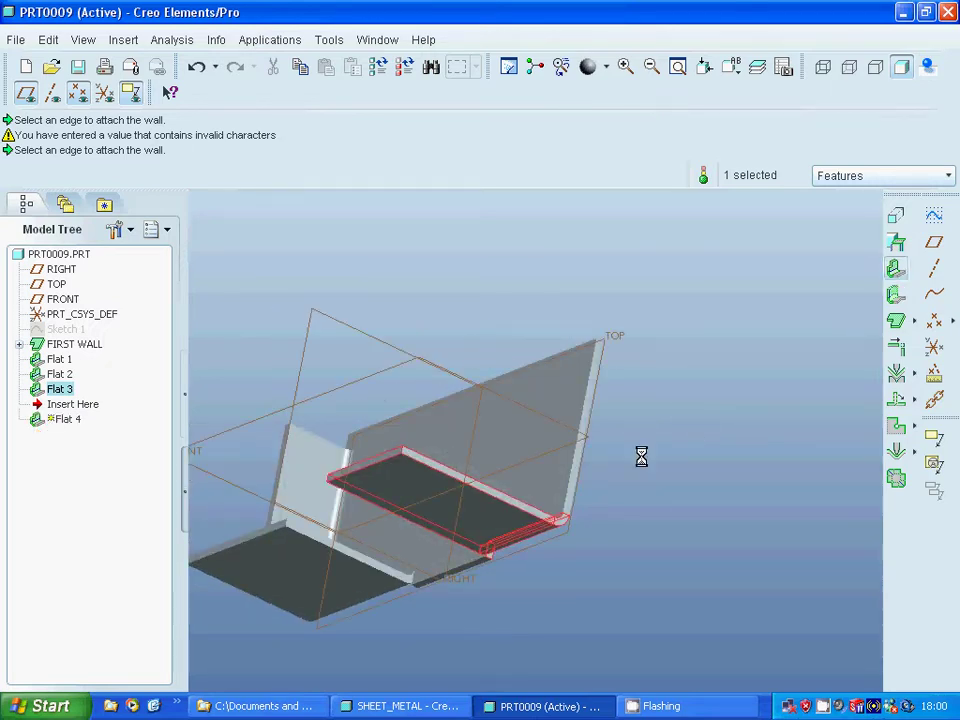
click(584, 458)
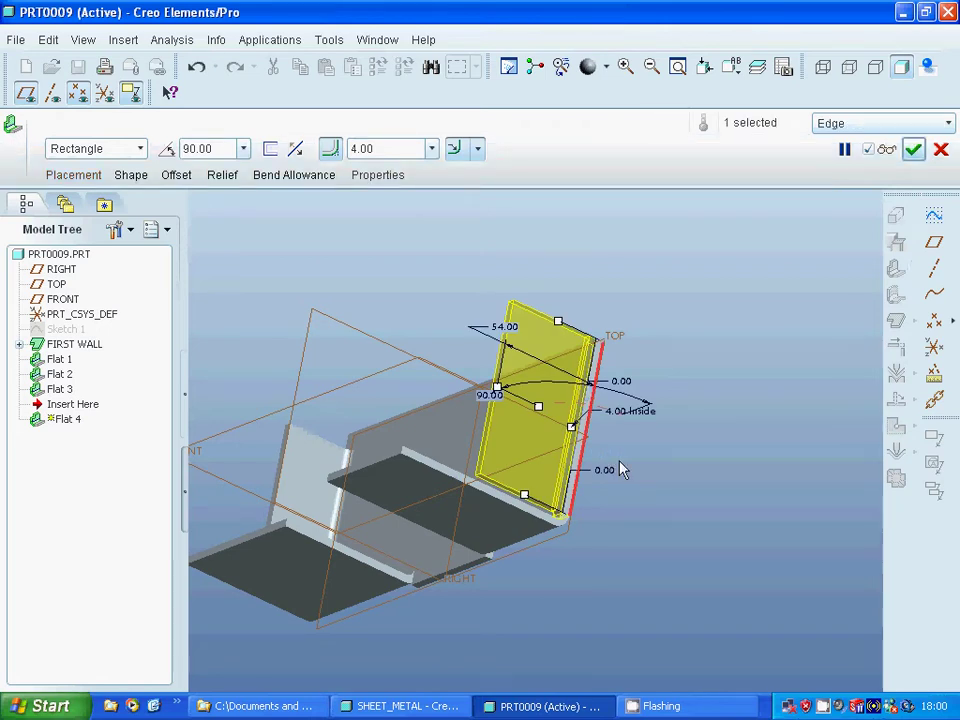
click(578, 452)
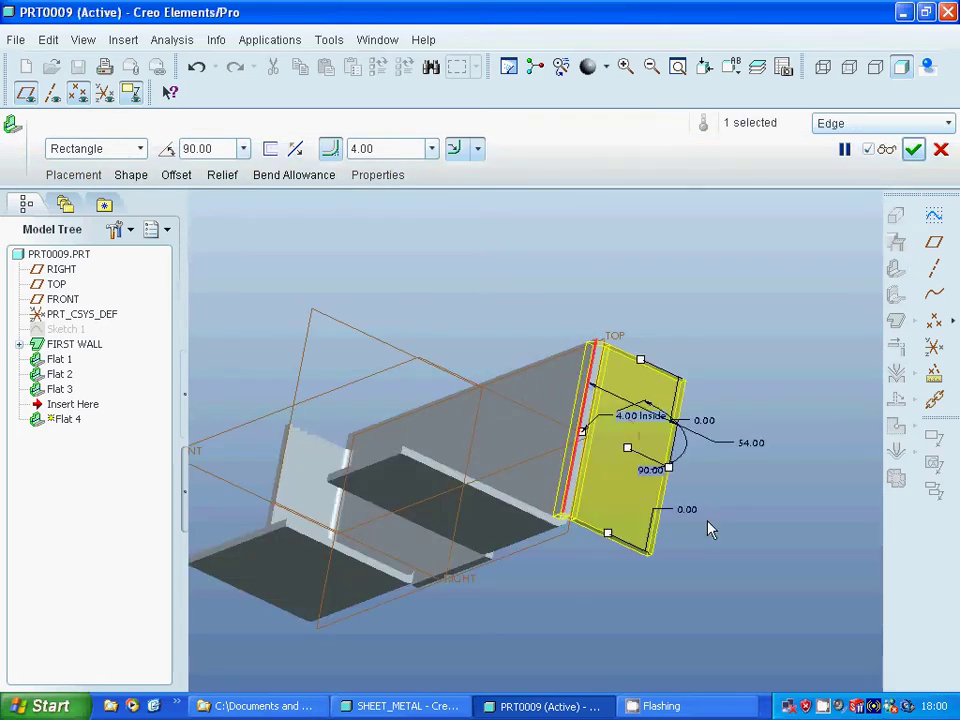
Set the fourth flat wall's height to 50.
click(746, 443)
double_click(748, 445)
text(9)
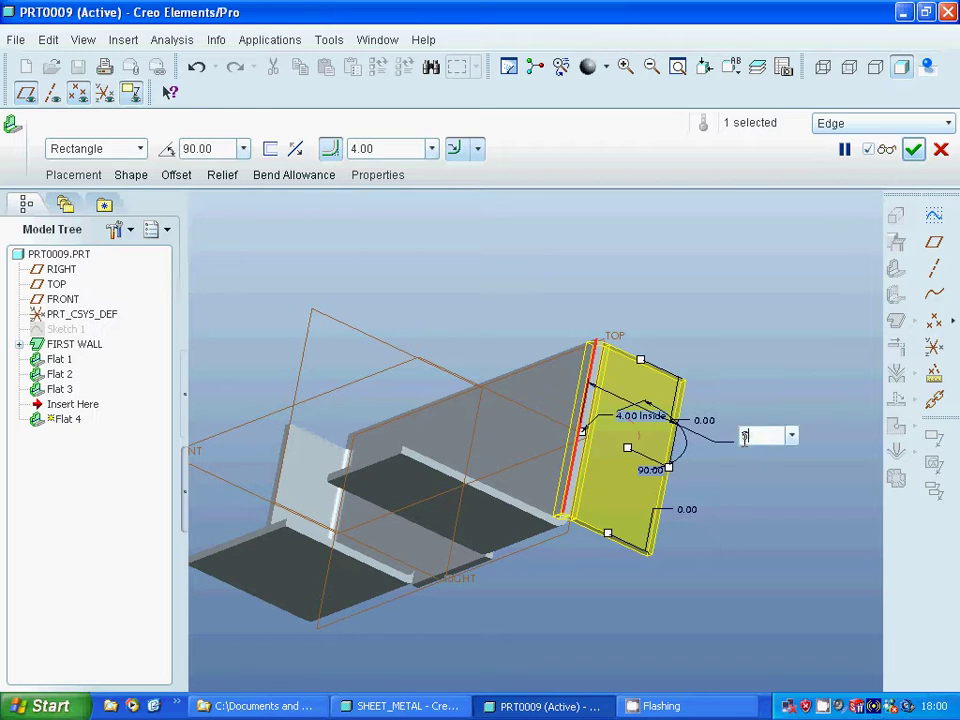
text(0)
key(Return)
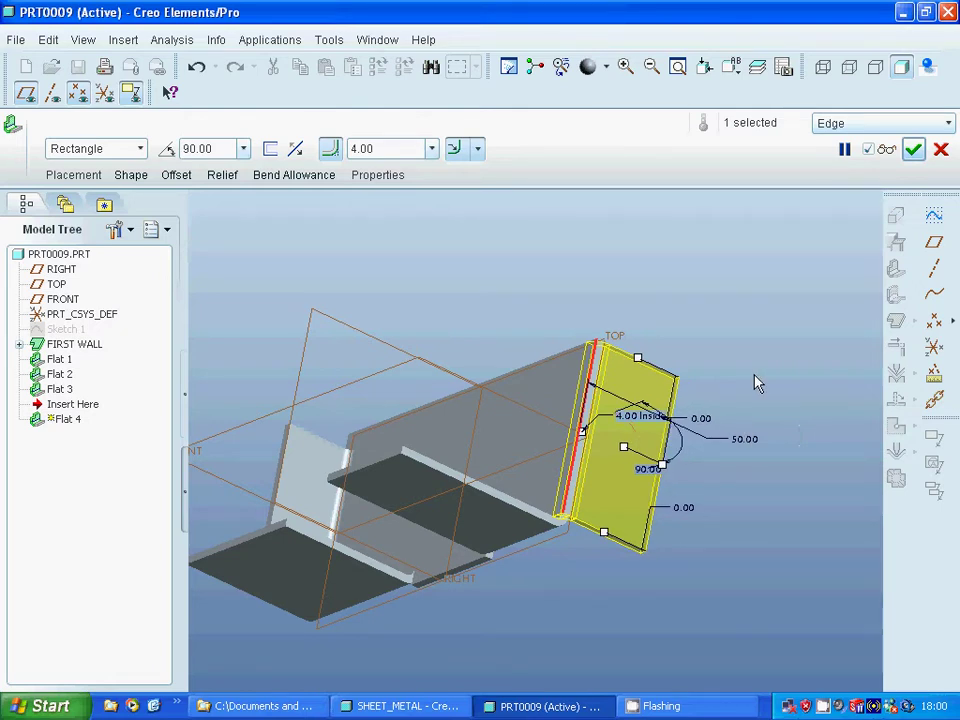
Set the fourth flat wall's bend angle to 60 degrees and complete the wall.
double_click(648, 468)
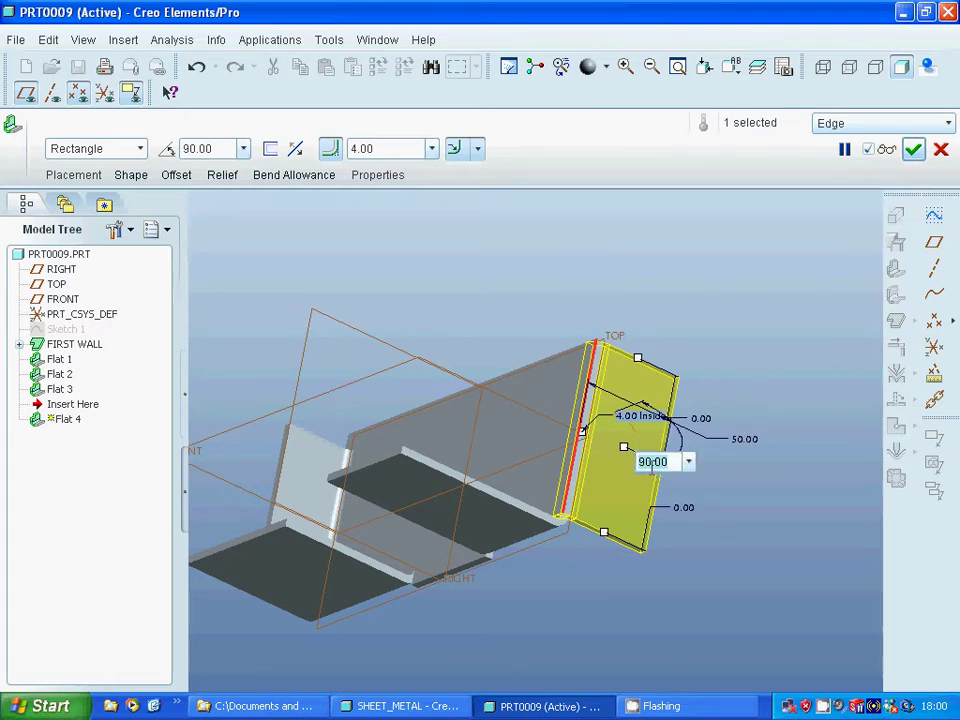
text(6)
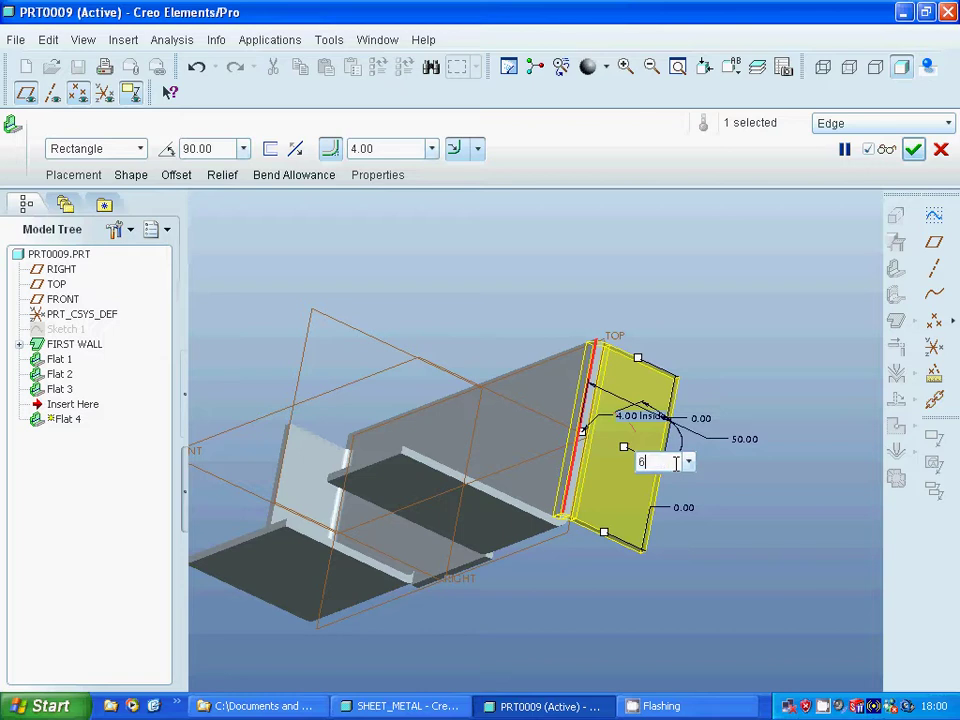
text(0)
key(Return)
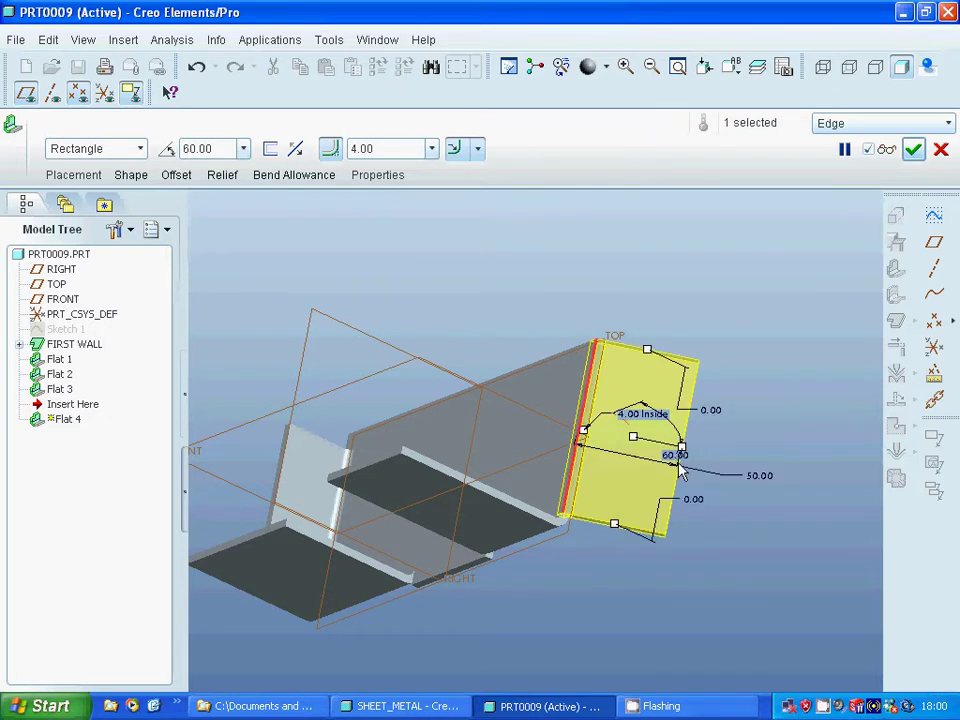
click(913, 149)
Attach an I-profile flange wall to the first wall's free long edge, opposite the second and third flat walls.
middle_drag(583, 326, 518, 306)
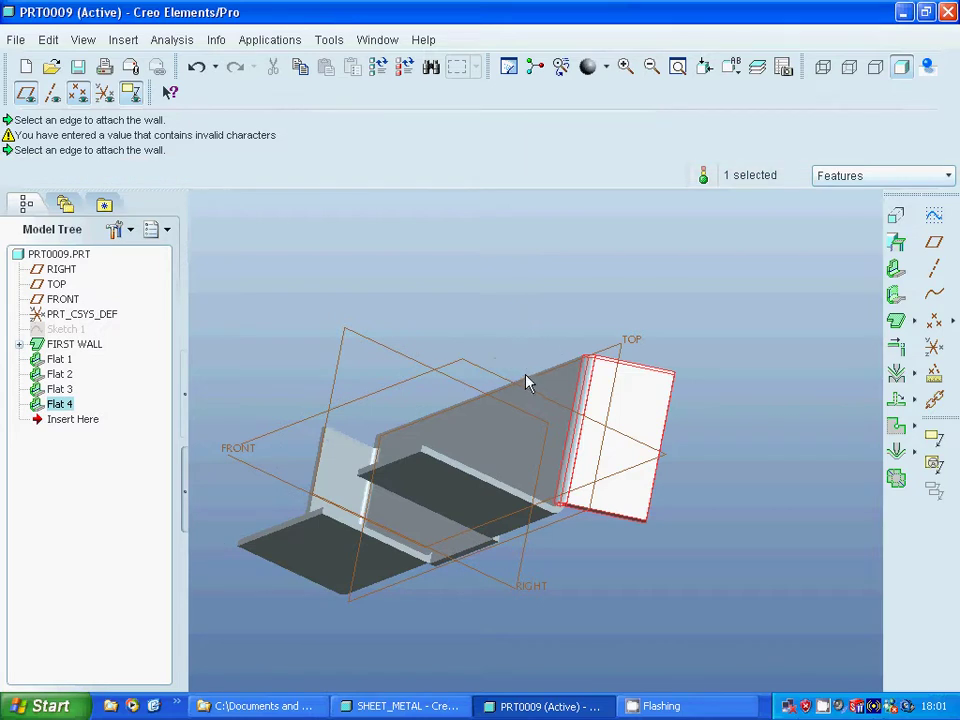
click(896, 295)
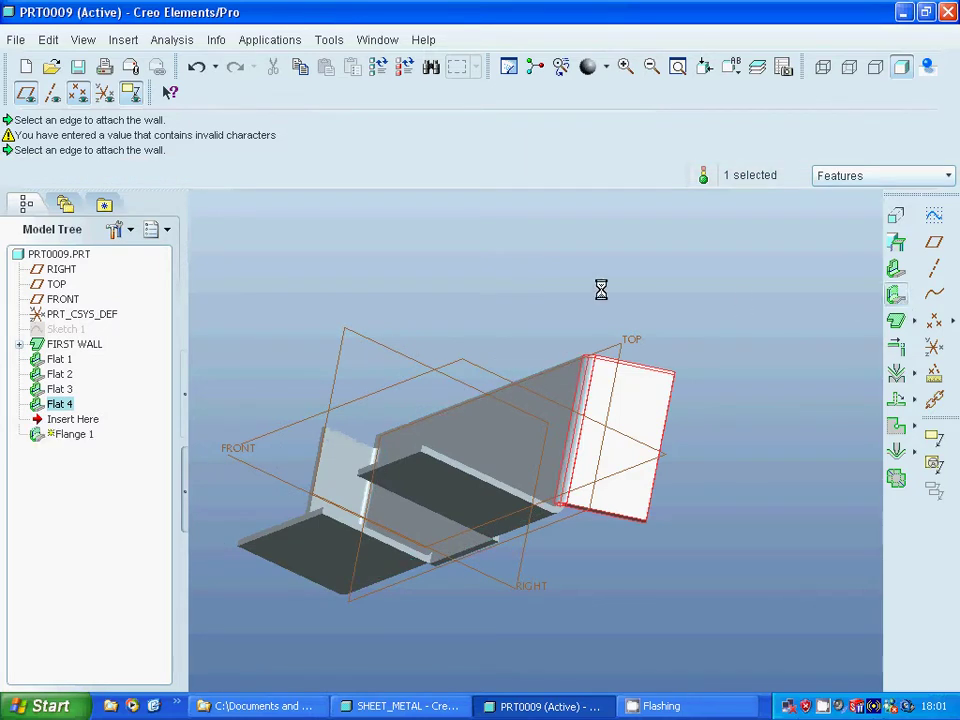
middle_drag(540, 330, 478, 296)
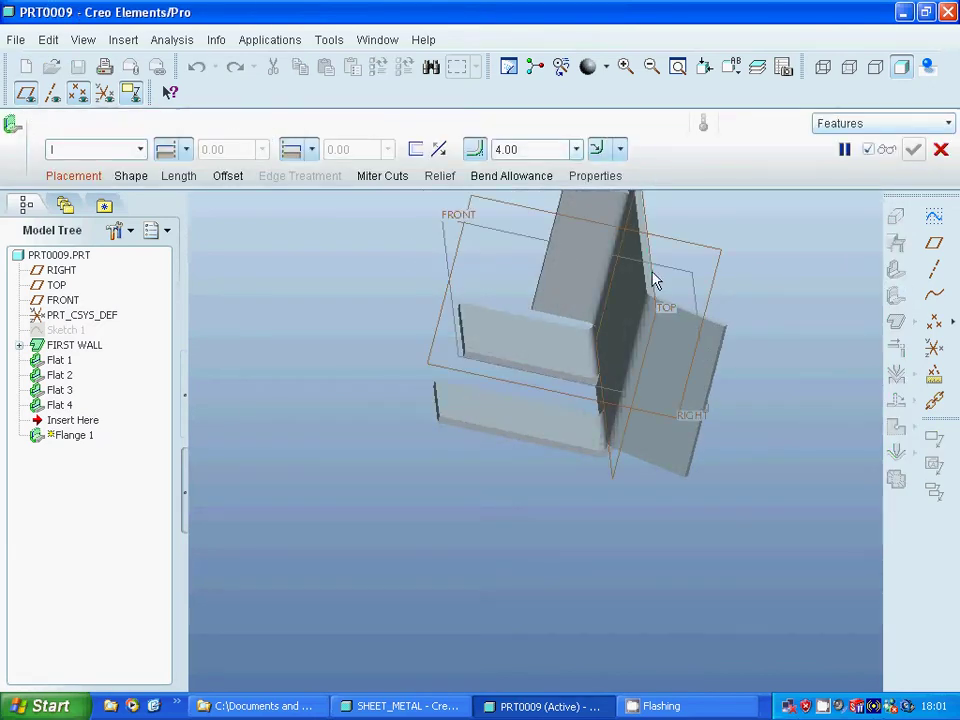
click(653, 280)
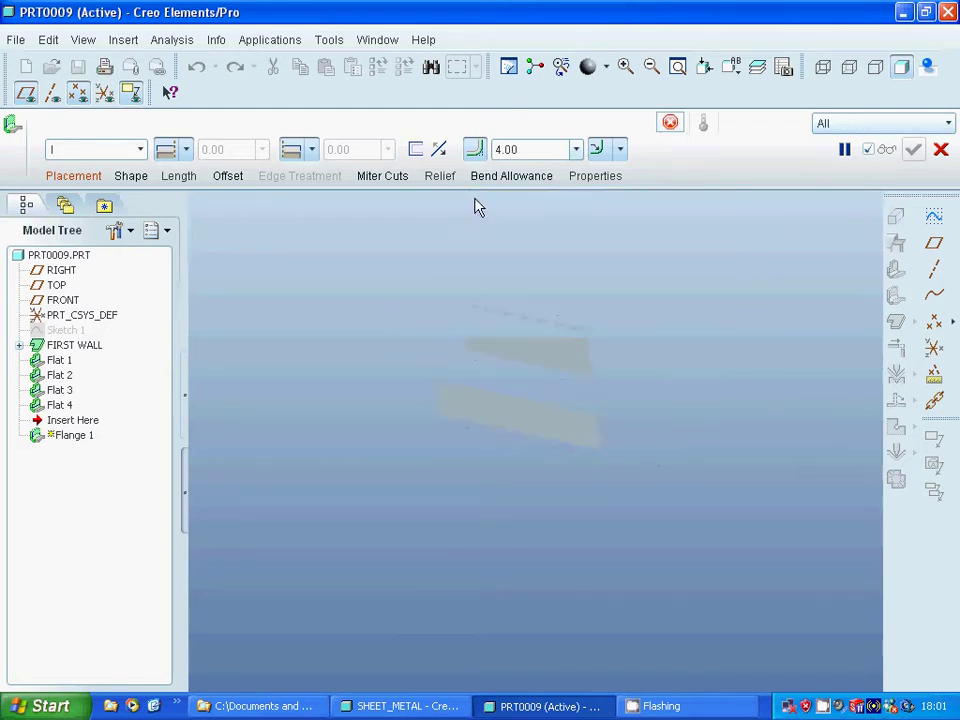
Set the flange wall's profile length to 50.
double_click(478, 198)
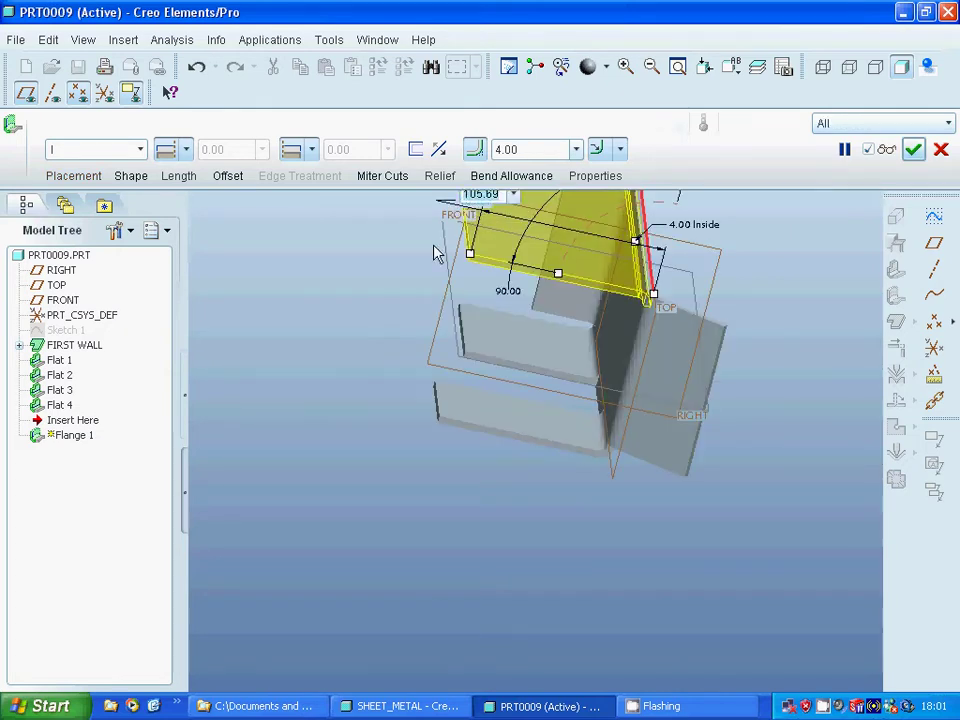
text(50)
key(Return)
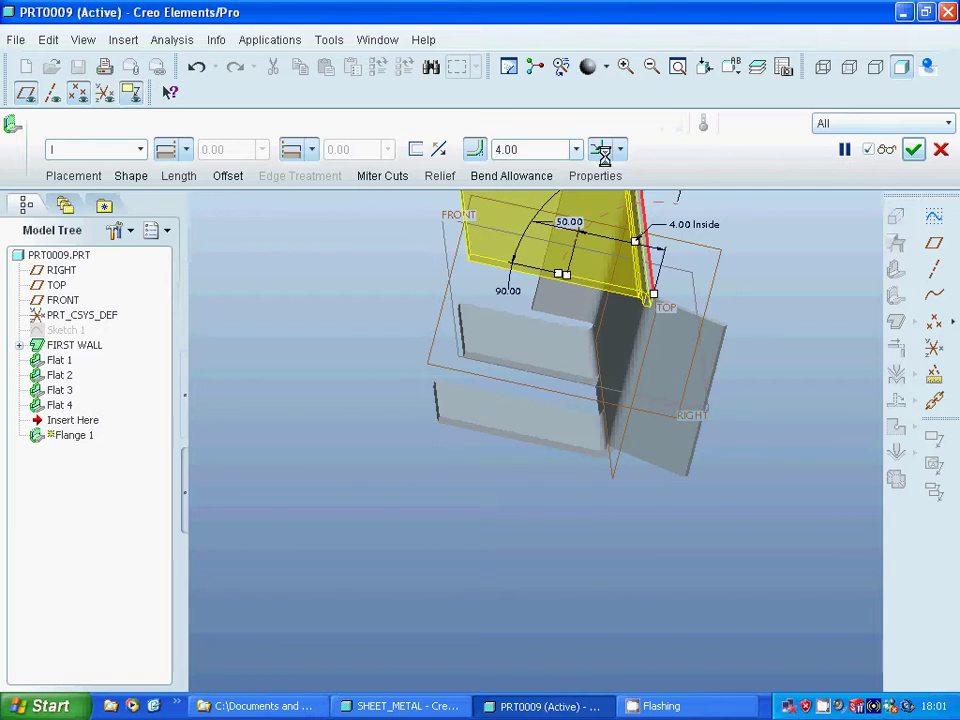
middle_drag(600, 152, 584, 234)
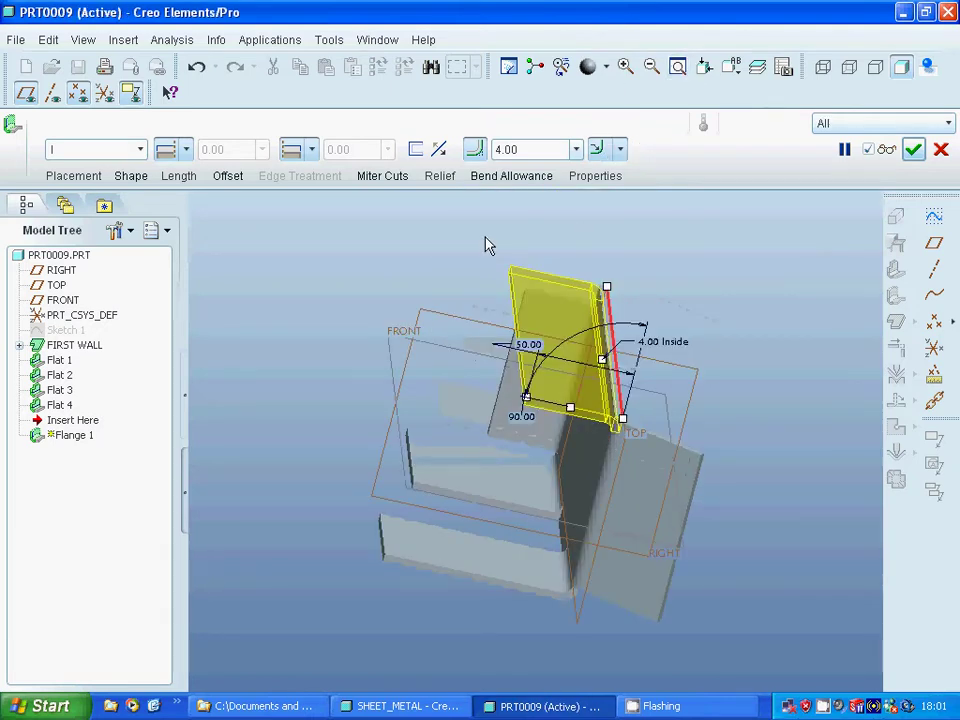
Set the flange wall's bend angle to 120 degrees.
double_click(531, 421)
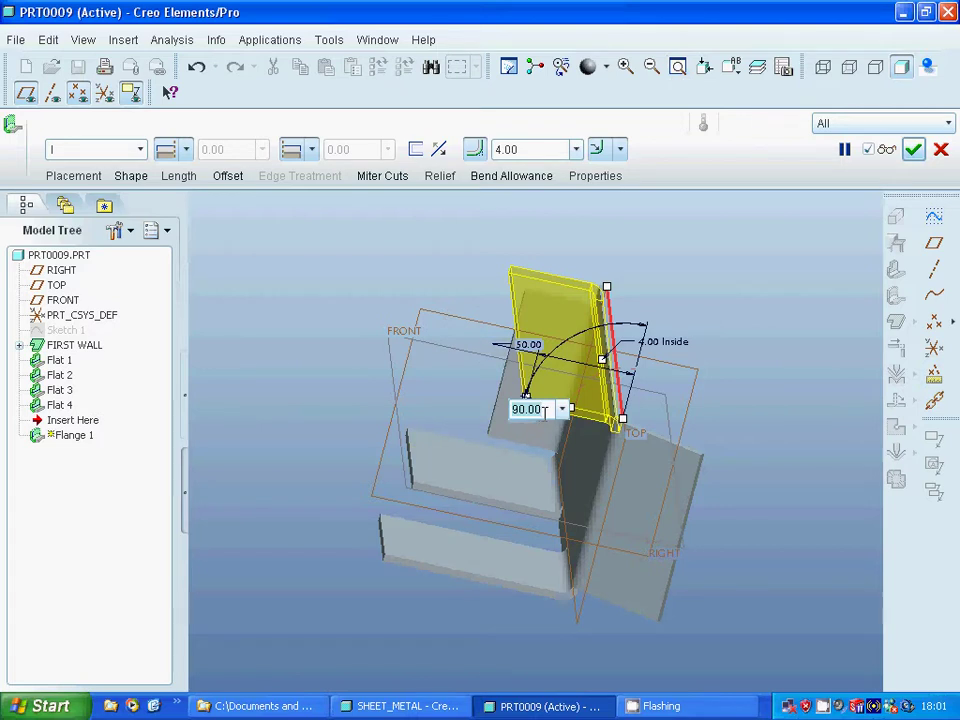
text(120)
key(Return)
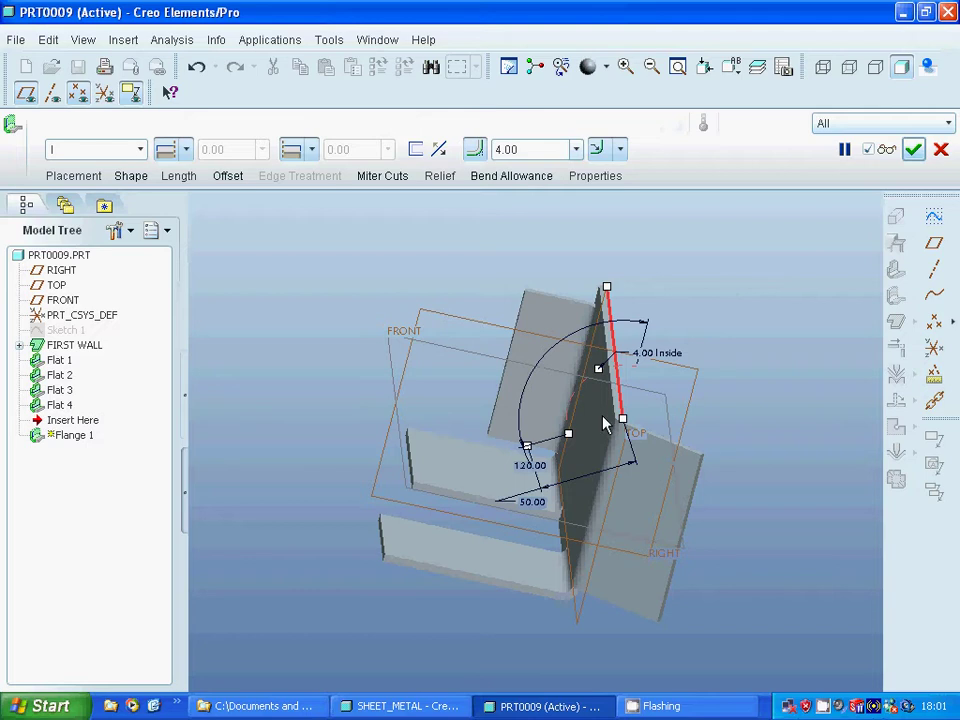
Set the flange wall's bend angle to 60 degrees and complete the wall.
mouse_move(726, 355)
middle_down()
mouse_move(745, 334)
mouse_move(740, 340)
middle_up()
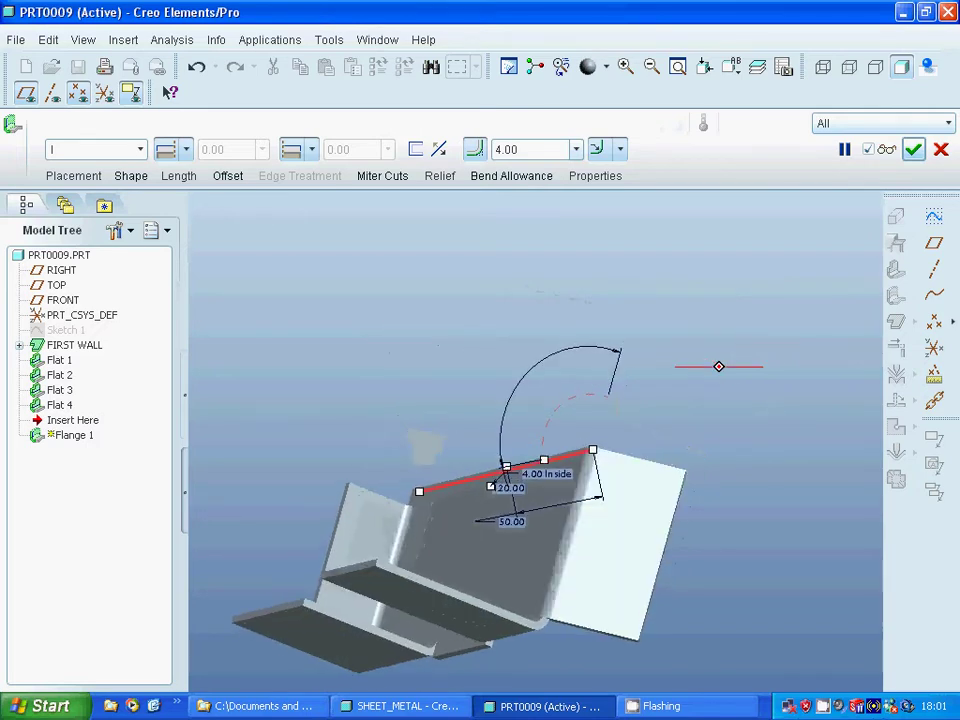
double_click(504, 490)
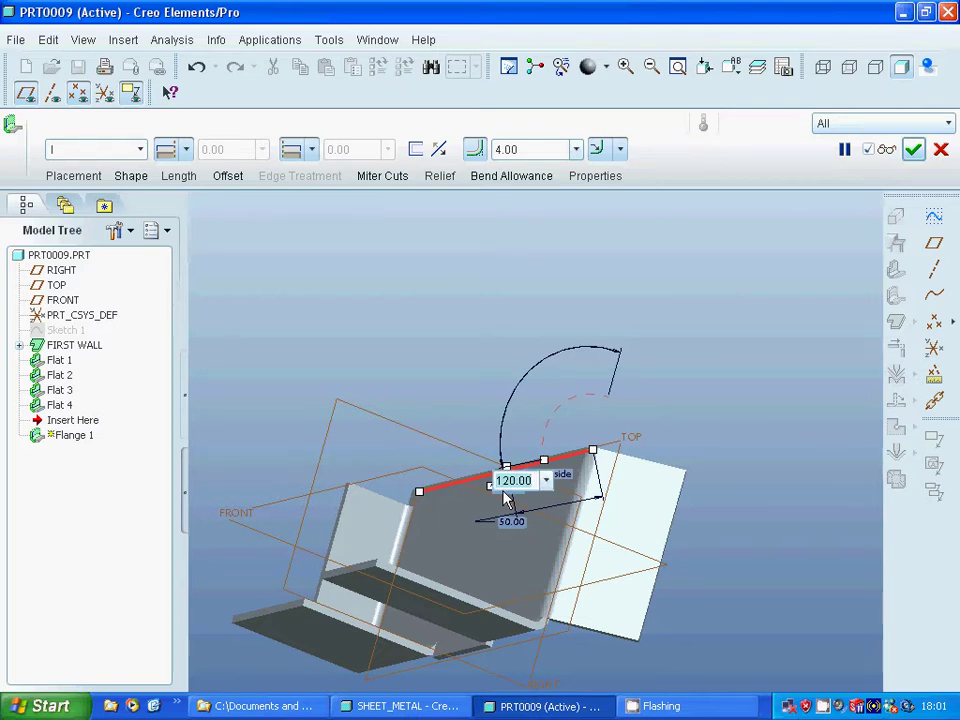
text(60)
key(Return)
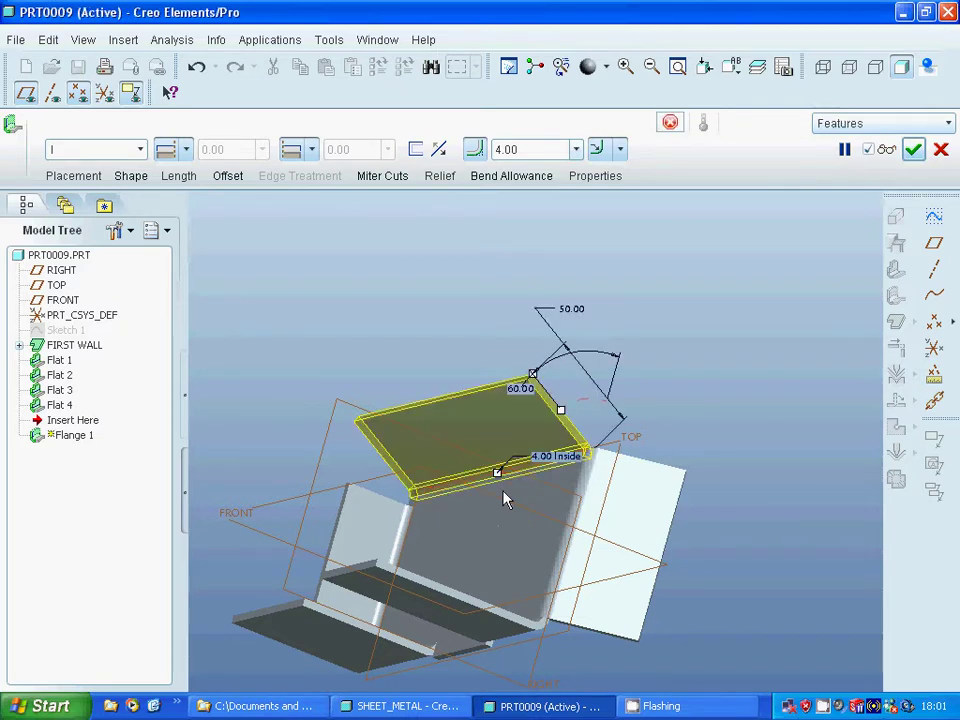
mouse_move(669, 420)
middle_down()
mouse_move(675, 396)
mouse_move(669, 414)
middle_up()
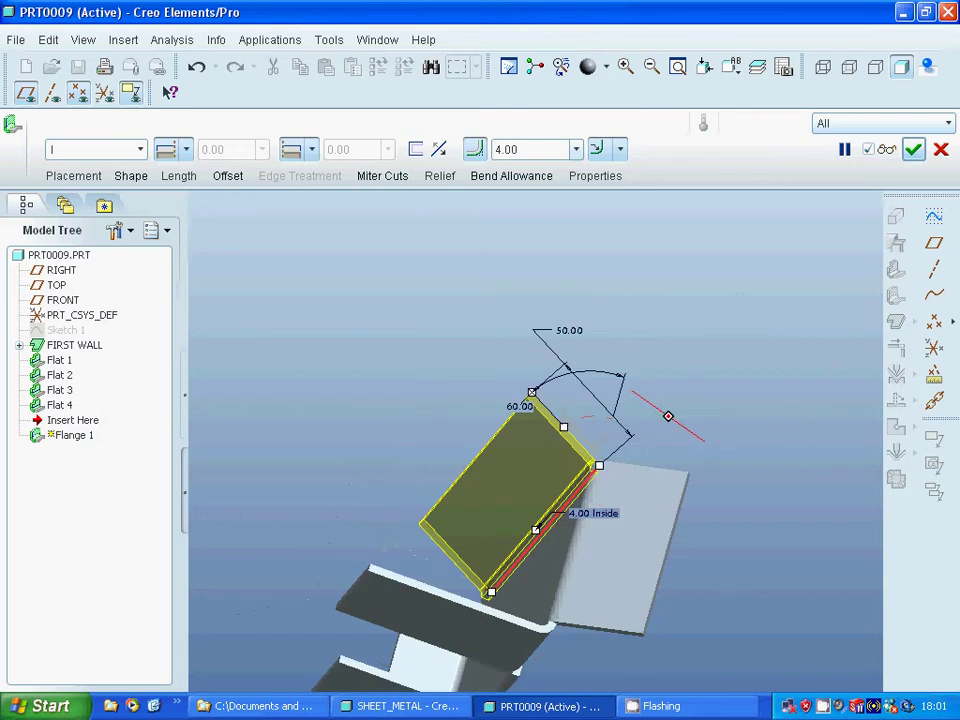
click(913, 149)
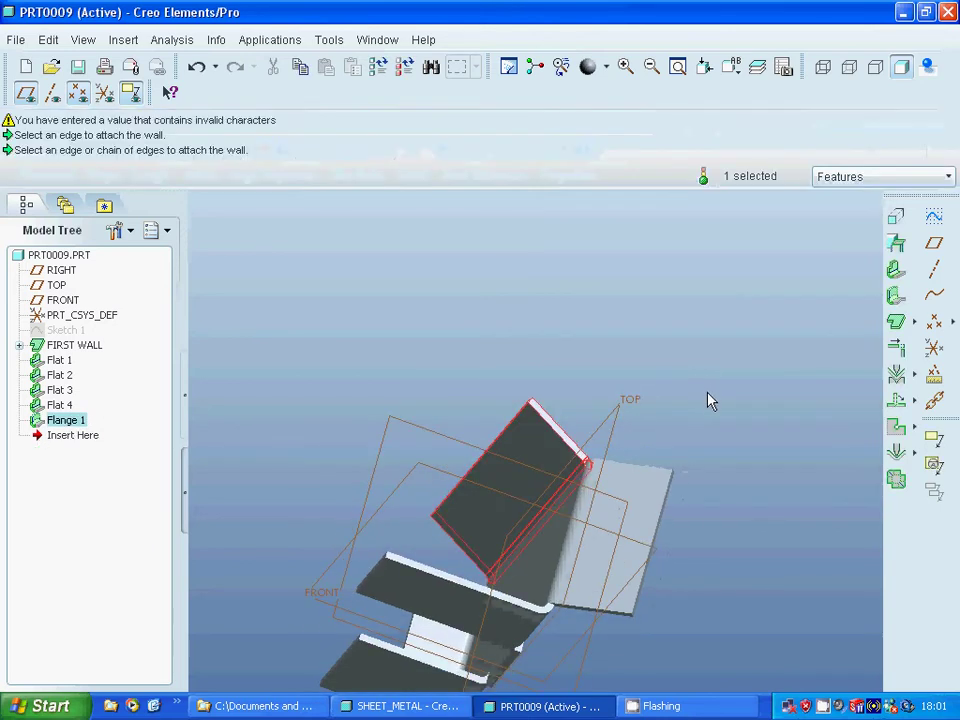
click(708, 406)
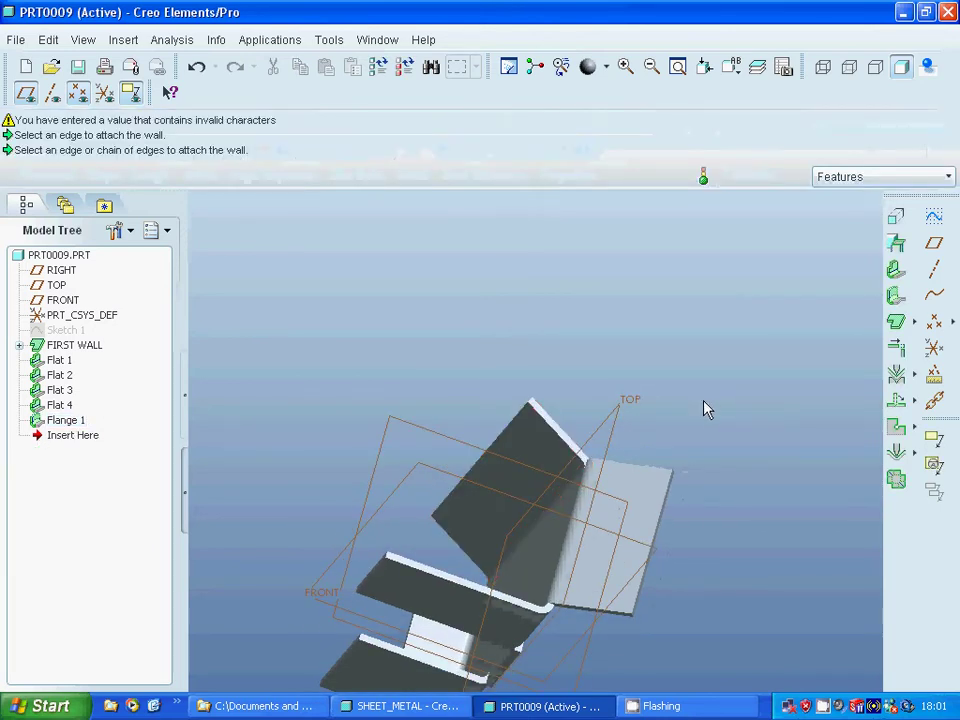
Attach a fifth rectangular flat wall to the free outer edge of the first flat wall, opposite the fourth one.
middle_drag(335, 385, 360, 420)
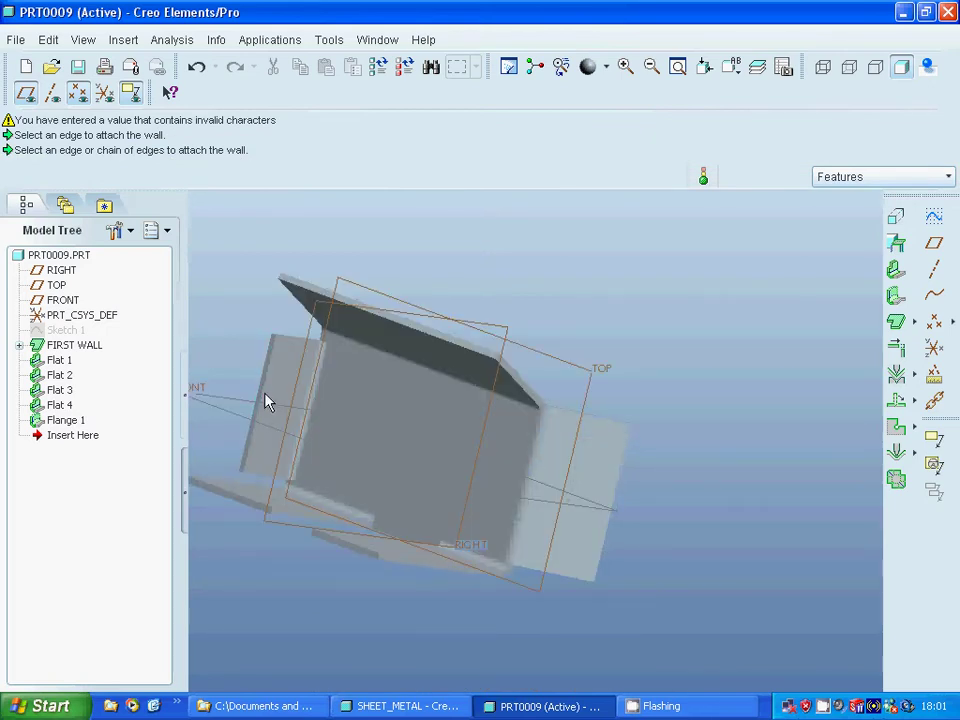
click(894, 292)
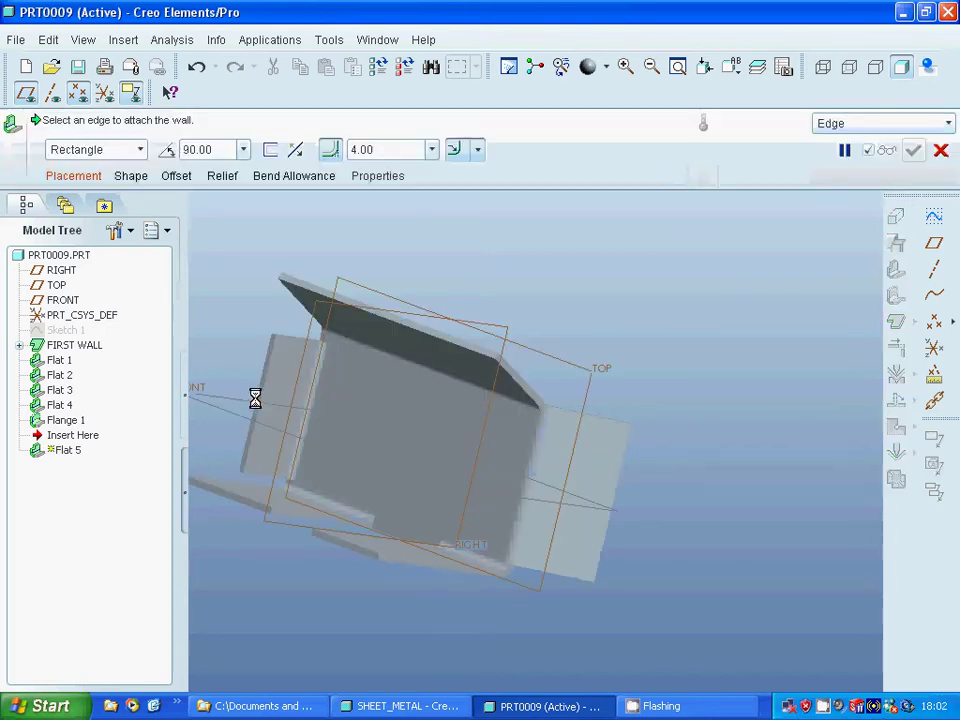
click(256, 409)
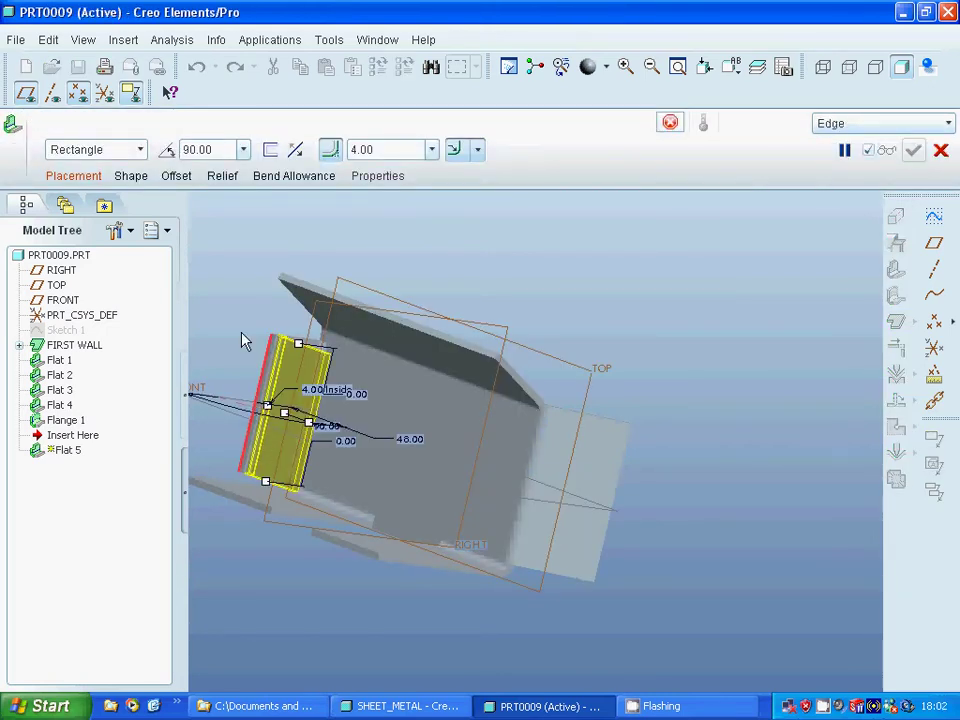
middle_drag(230, 341, 265, 336)
click(677, 66)
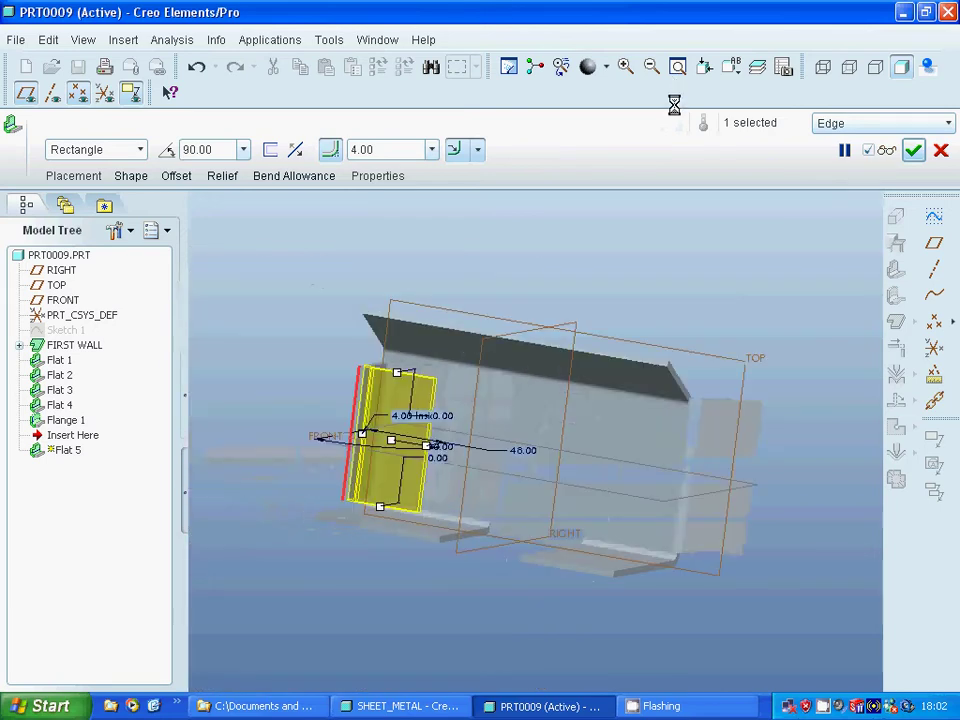
middle_drag(306, 411, 298, 388)
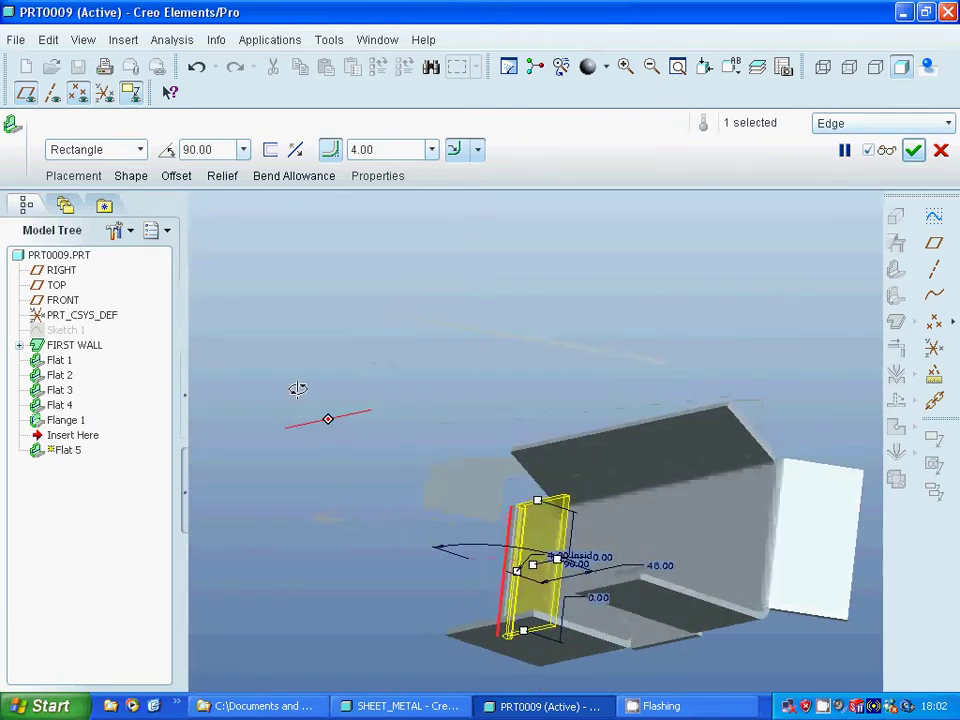
Set the fifth flat wall's bend angle to 30 degrees.
double_click(582, 565)
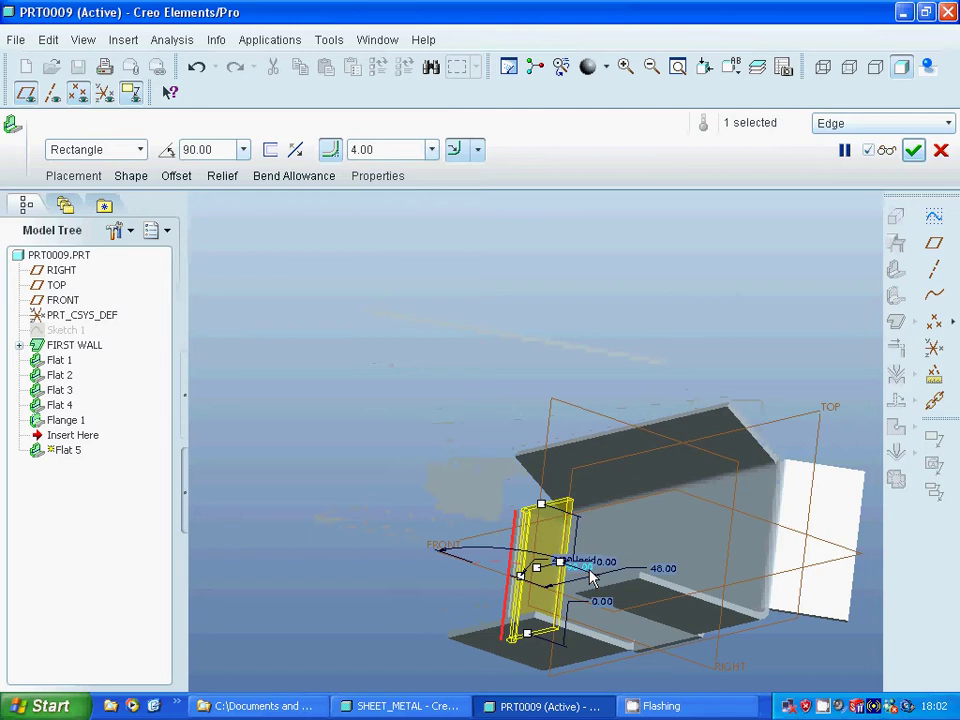
text(30)
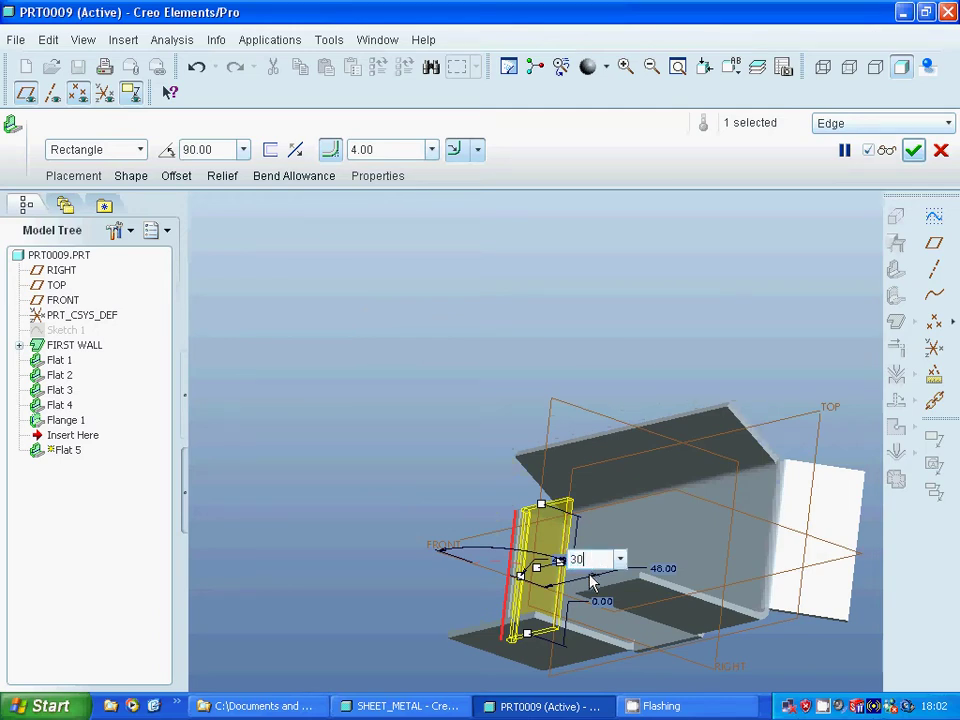
key(Return)
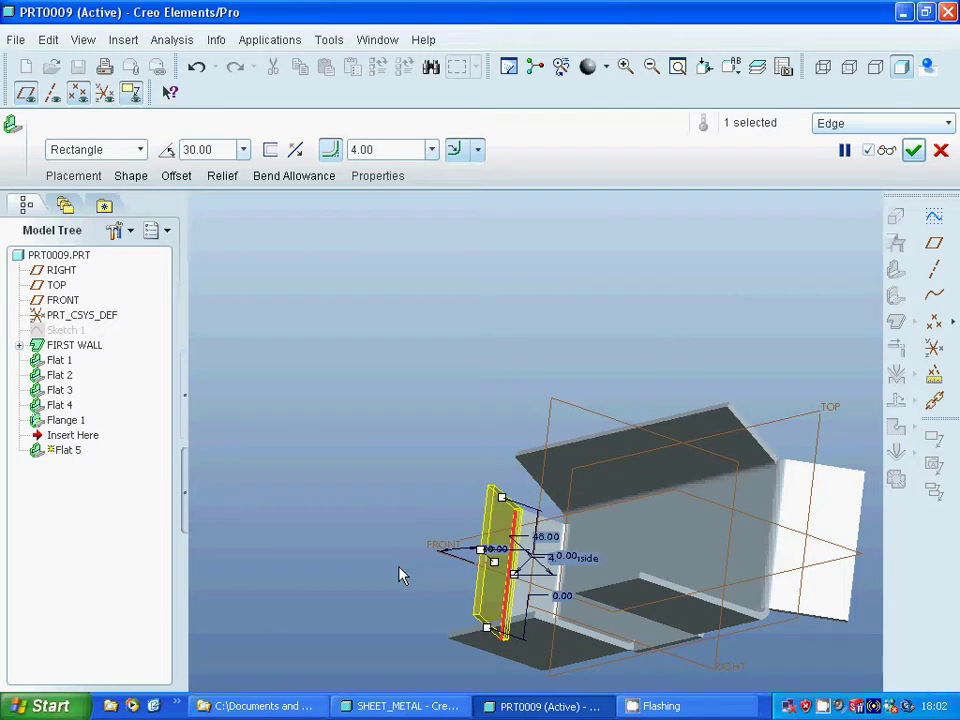
middle_drag(399, 546, 597, 600)
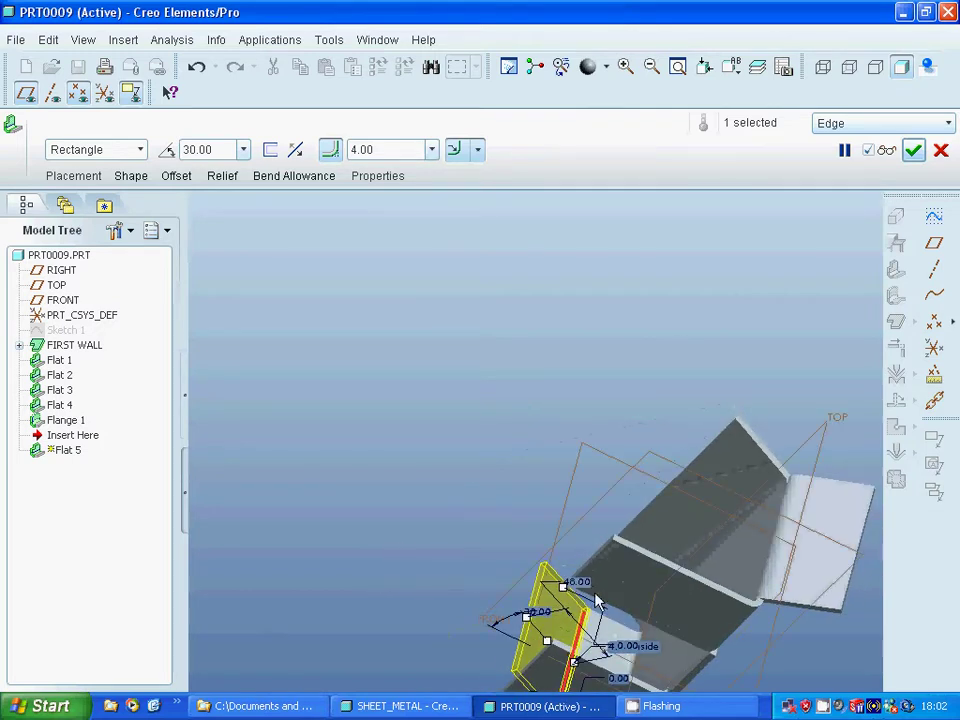
click(584, 590)
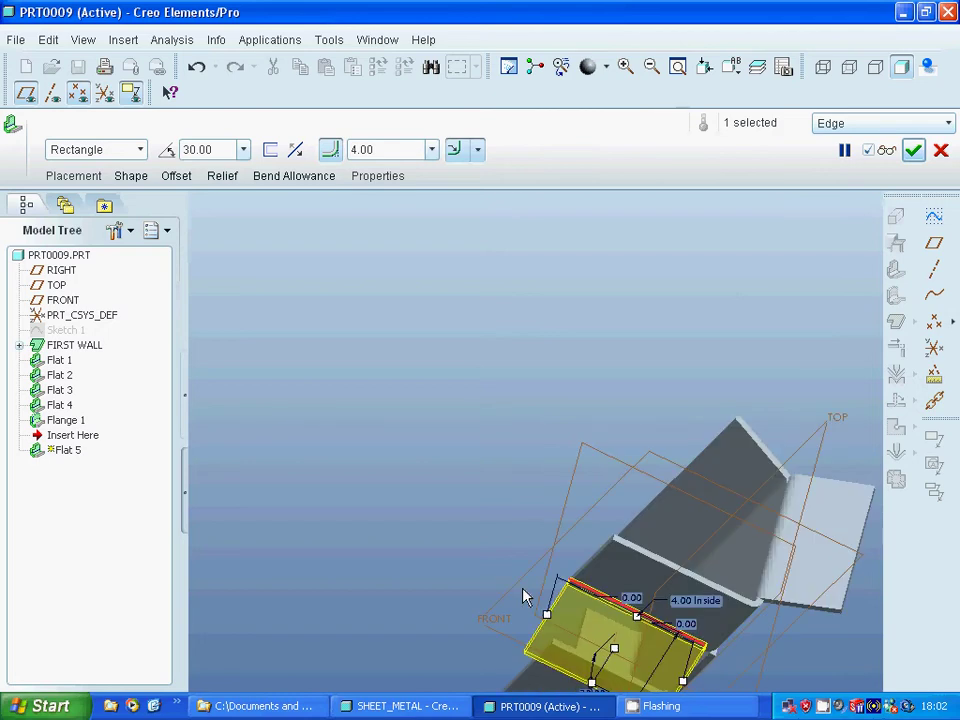
click(525, 597)
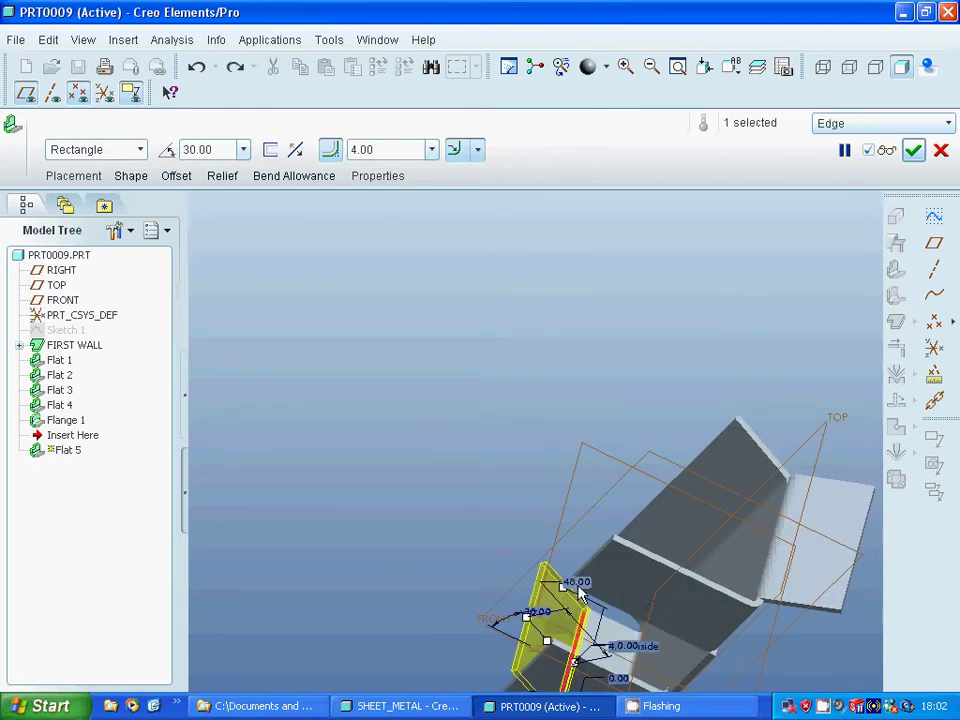
click(581, 594)
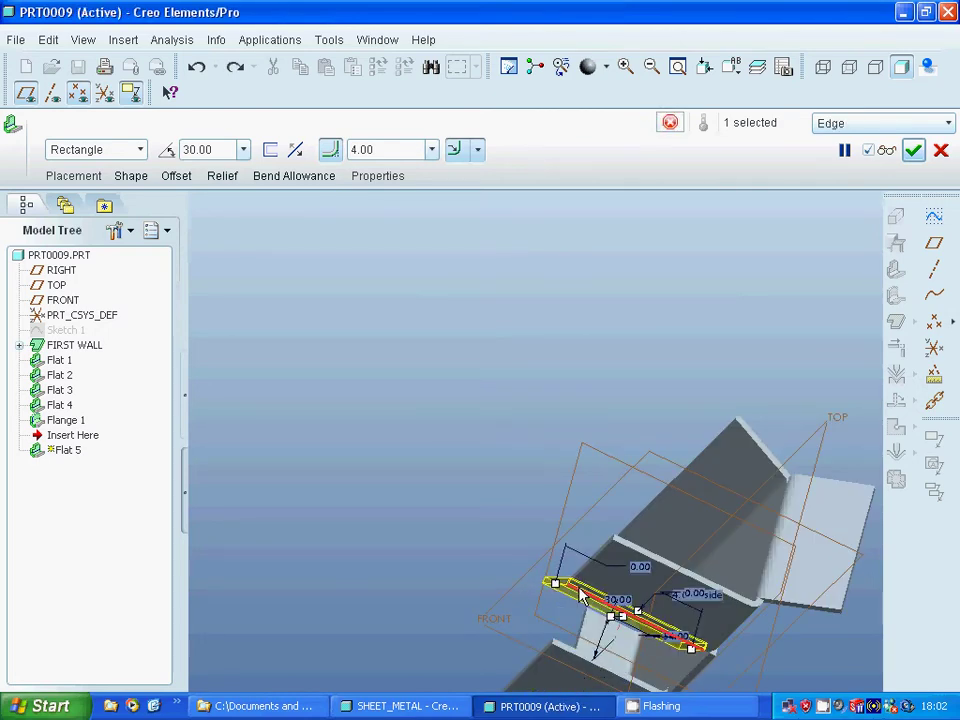
click(581, 588)
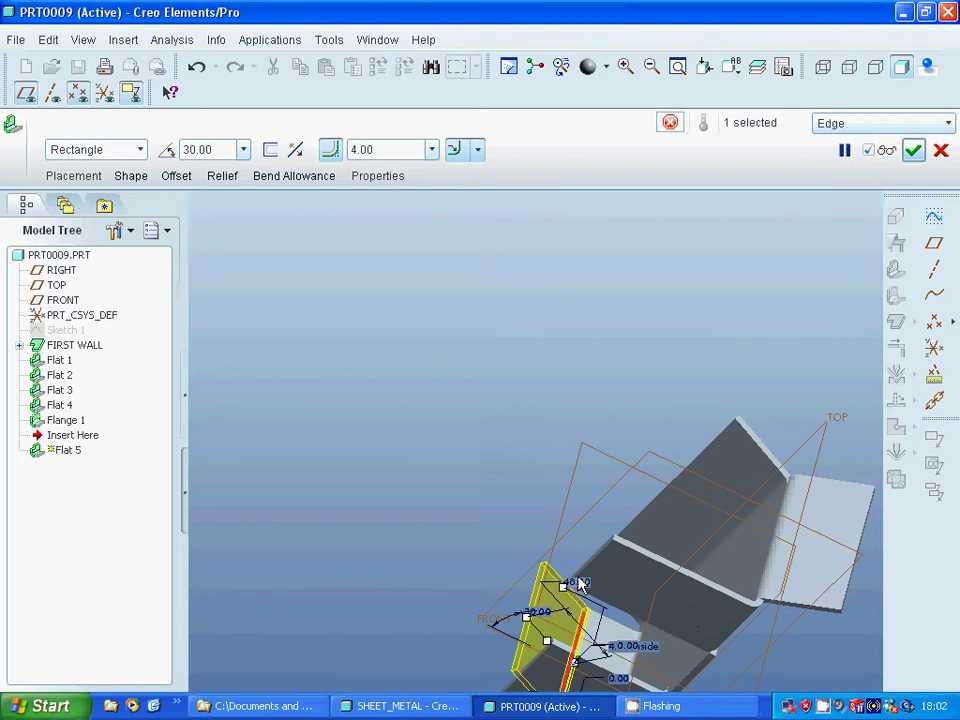
Set the fifth flat wall's height to 30 and complete the wall.
double_click(581, 586)
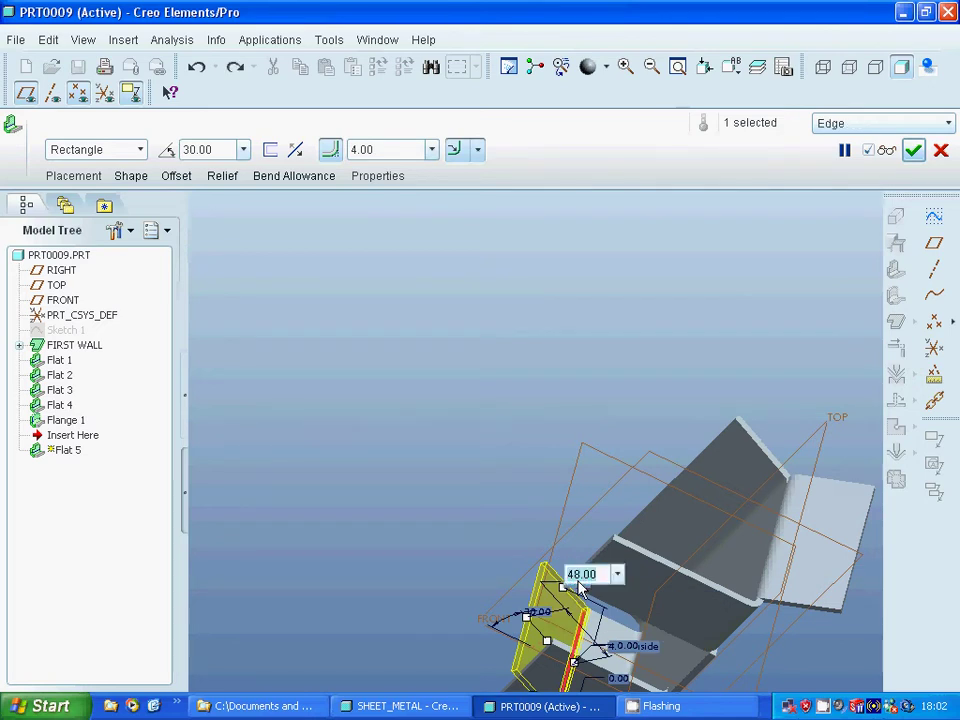
text(30)
key(Return)
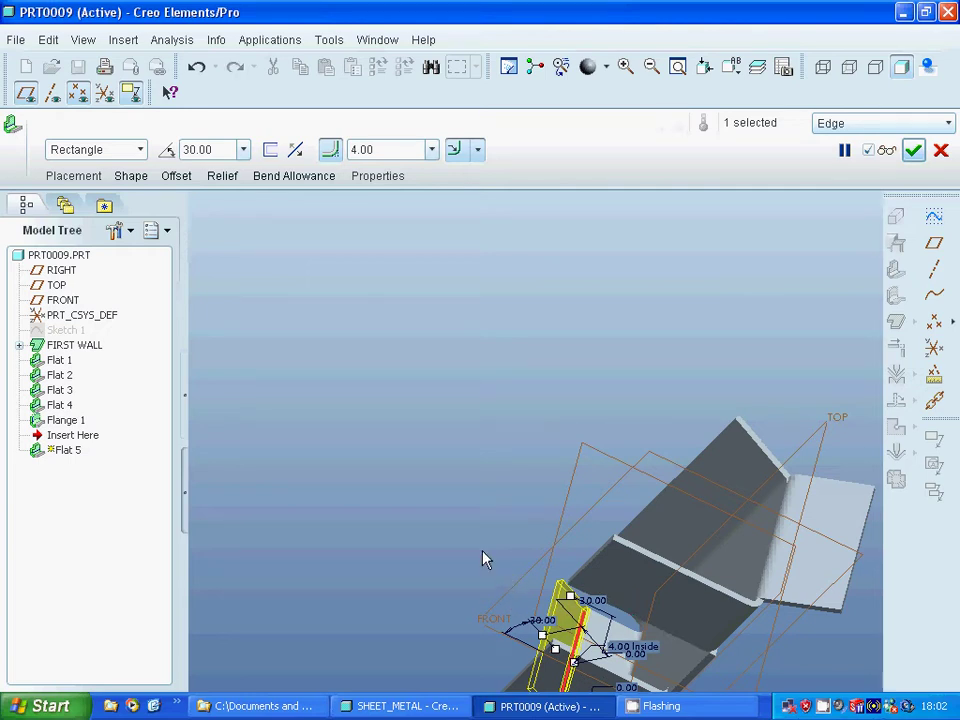
scroll(482, 558, down, 4)
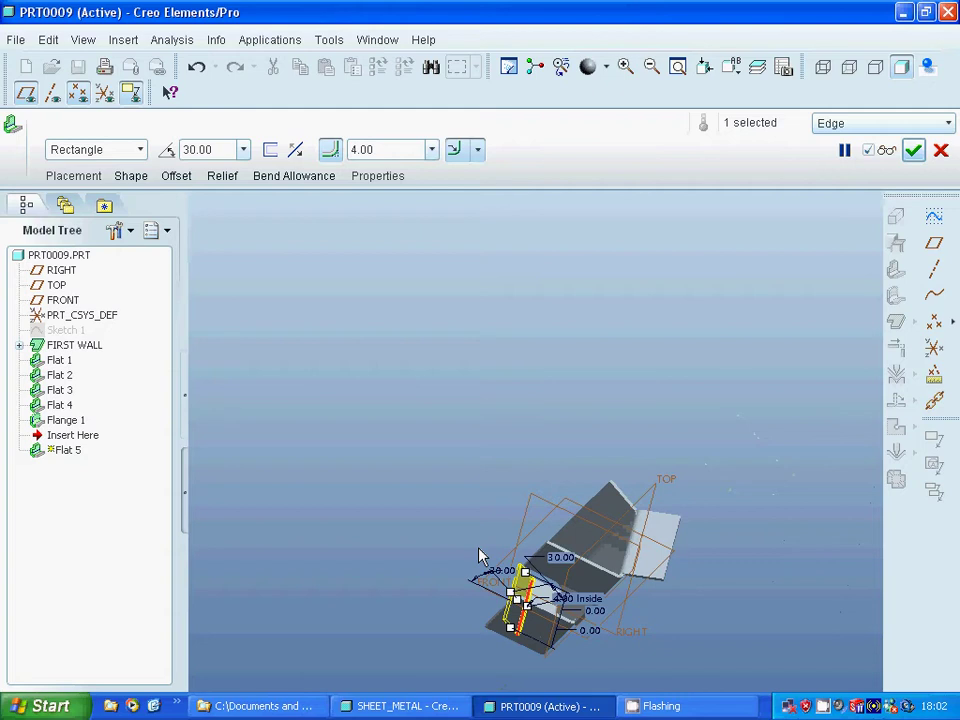
scroll(481, 556, up, 1)
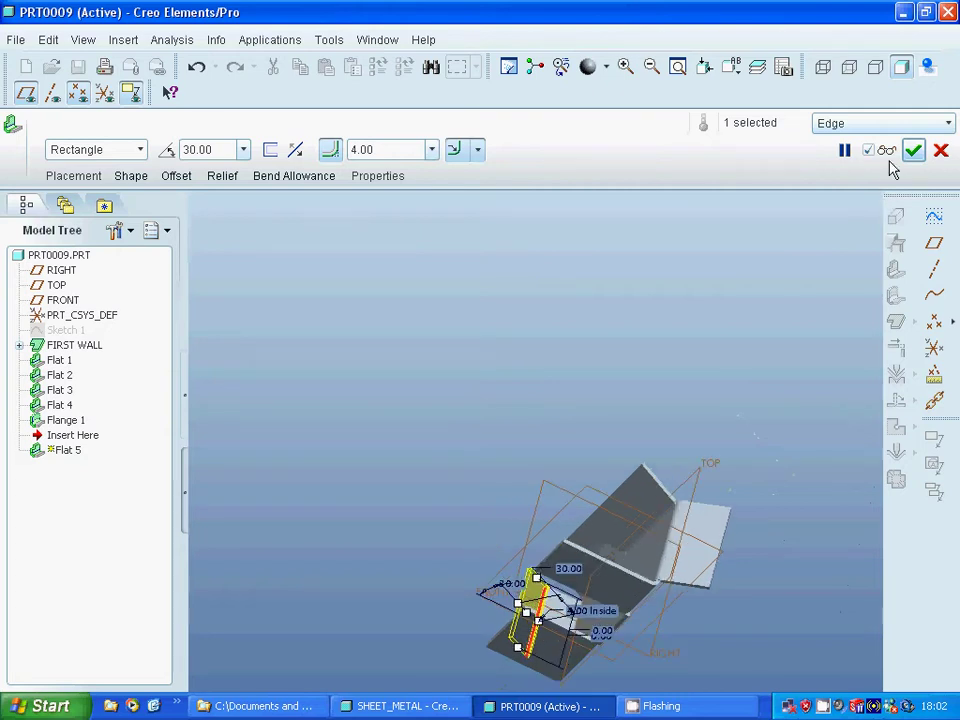
click(914, 150)
click(450, 528)
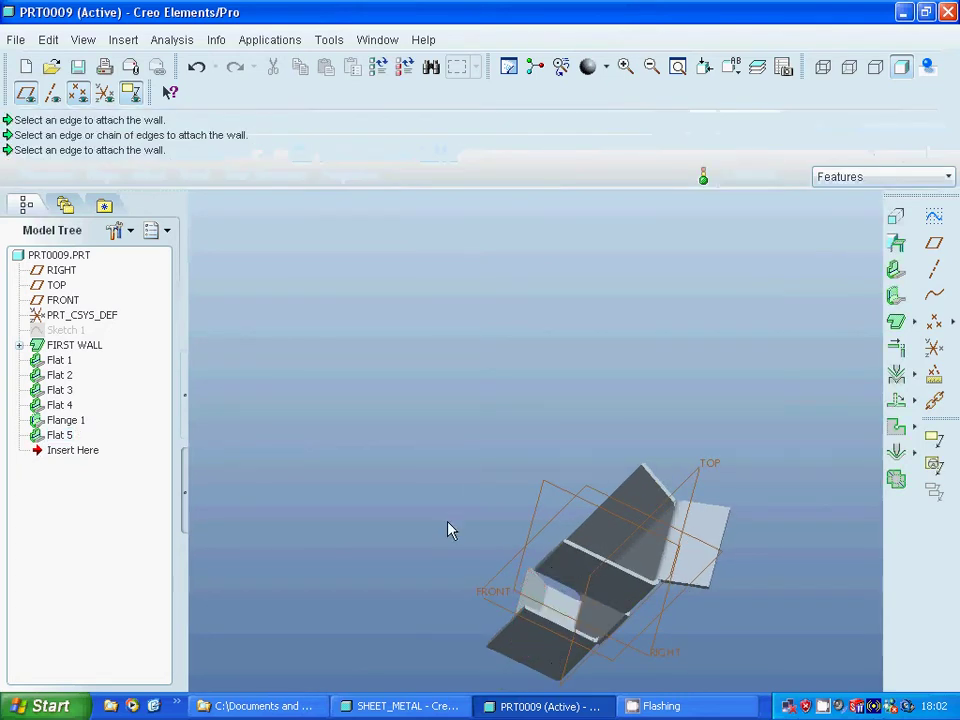
Attach a sixth rectangular flat wall to the free outer edge of the long-side flat wall nearest the fifth wall.
click(896, 269)
click(568, 636)
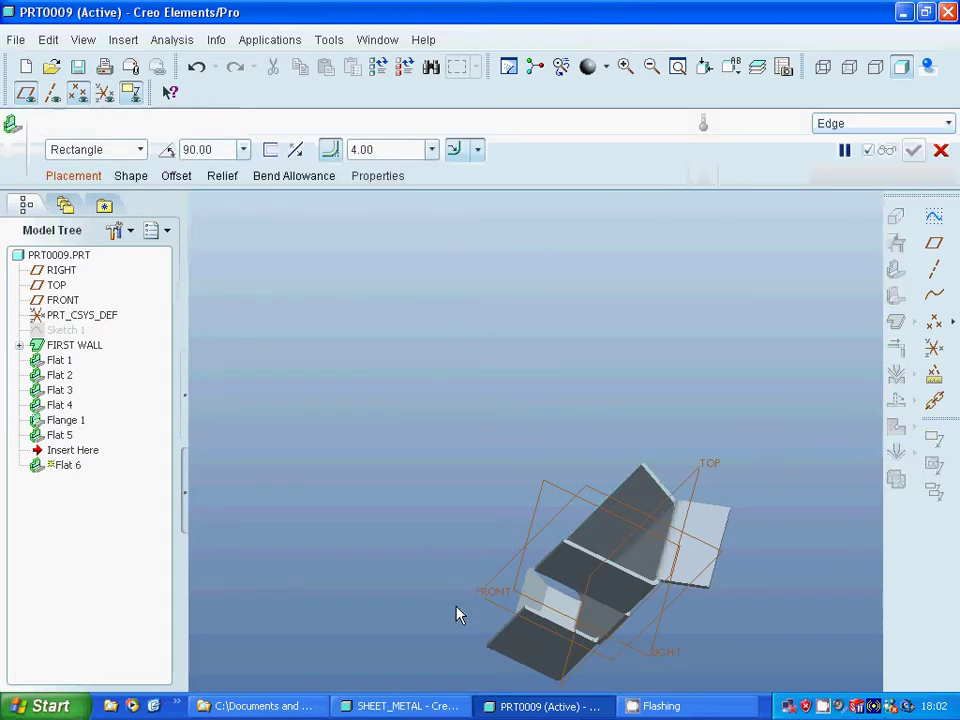
middle_drag(456, 610, 503, 598)
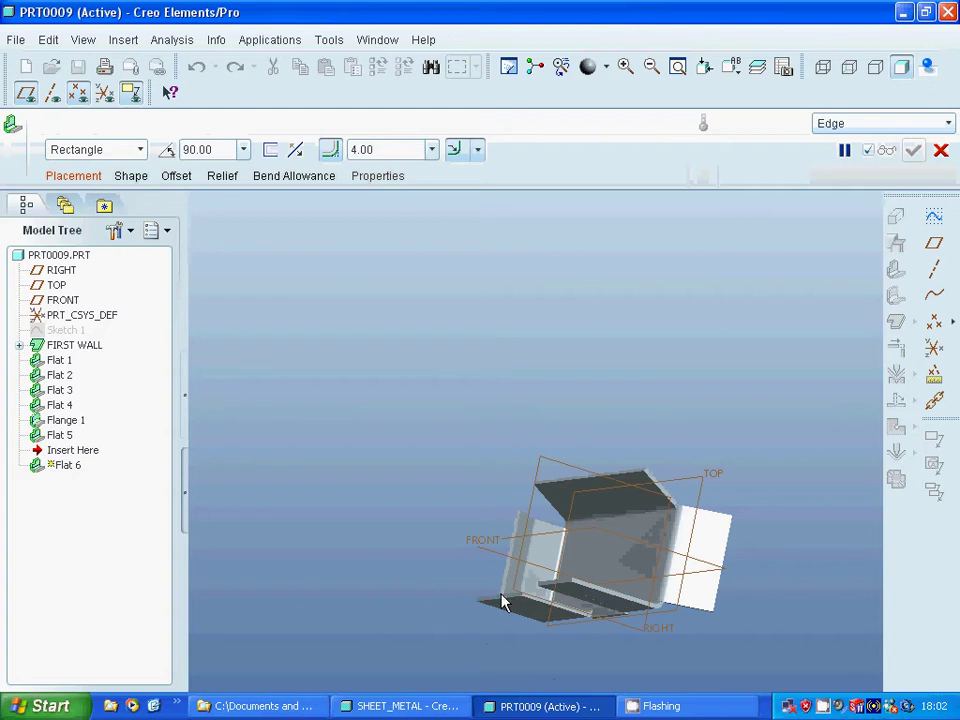
right_click(630, 76)
click(499, 296)
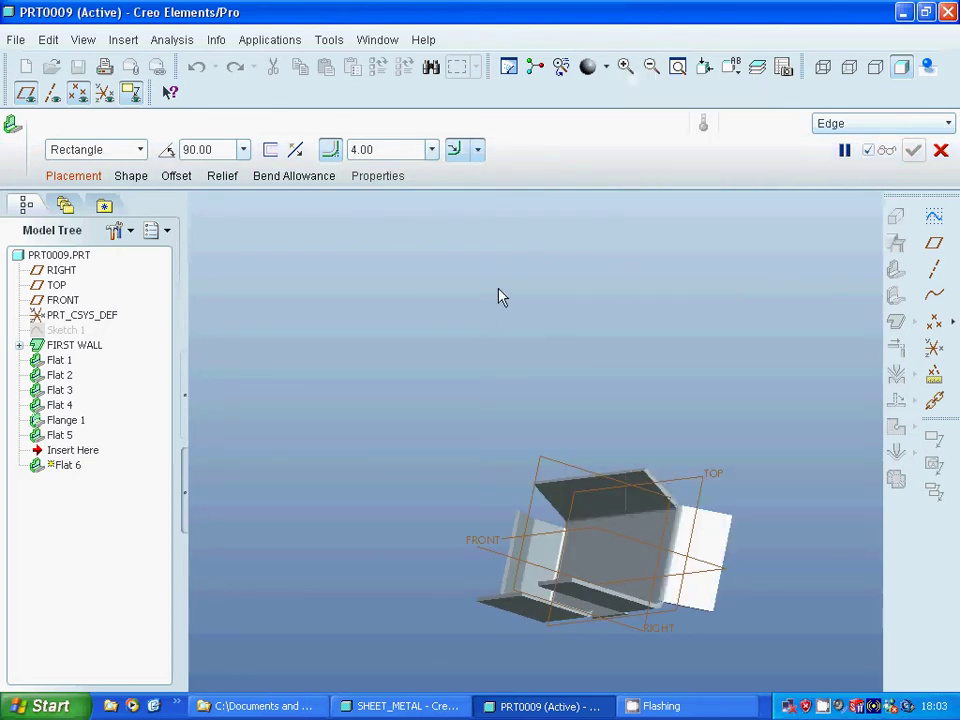
click(626, 68)
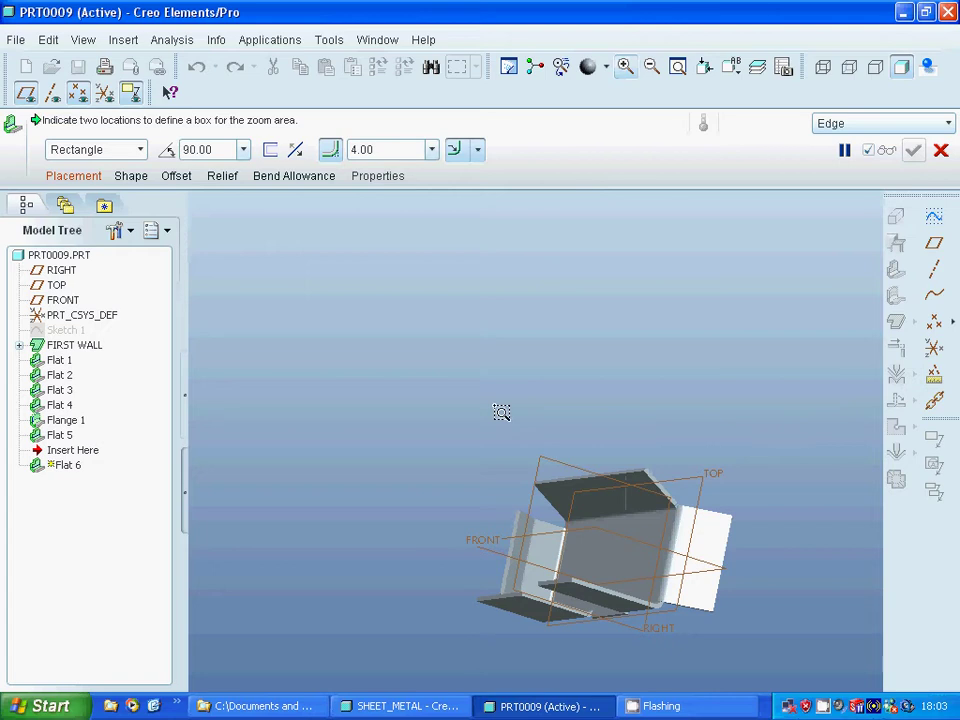
click(447, 574)
click(568, 624)
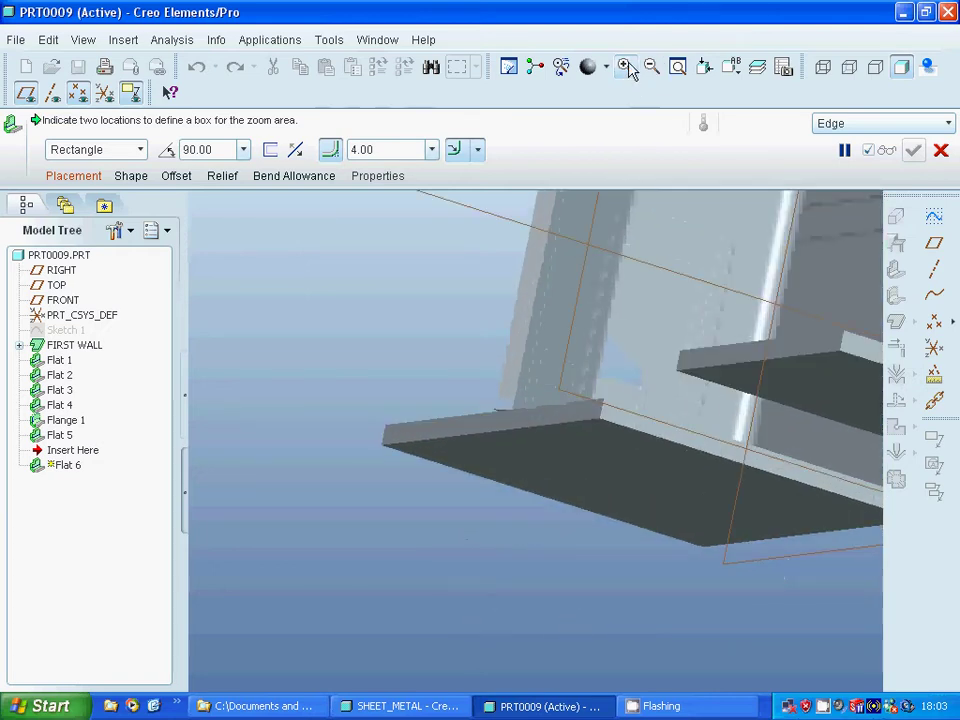
click(626, 67)
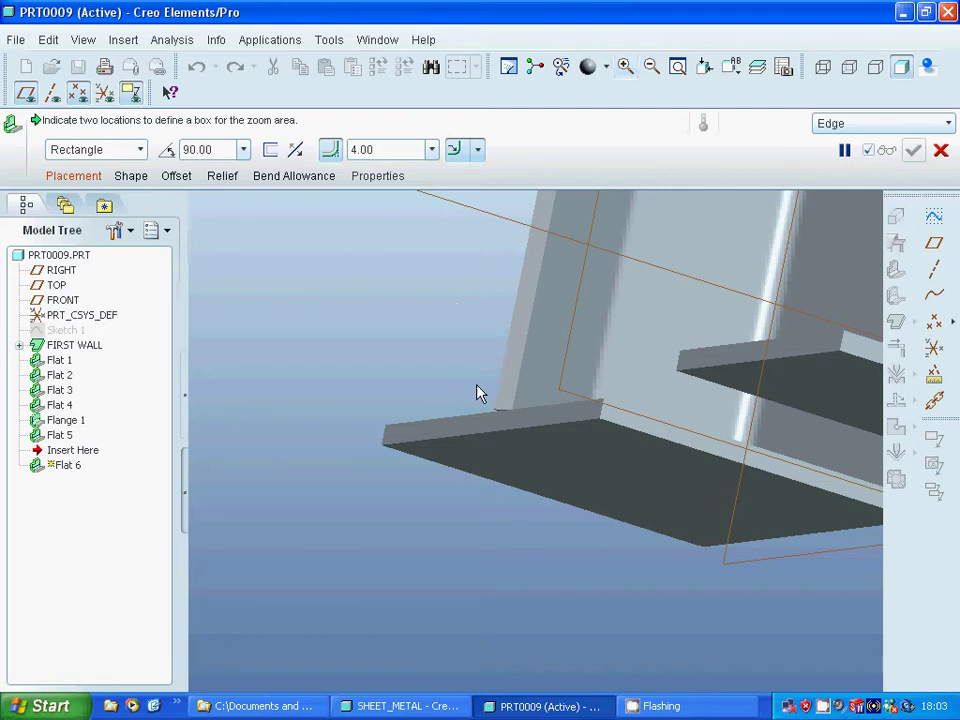
middle_click(491, 416)
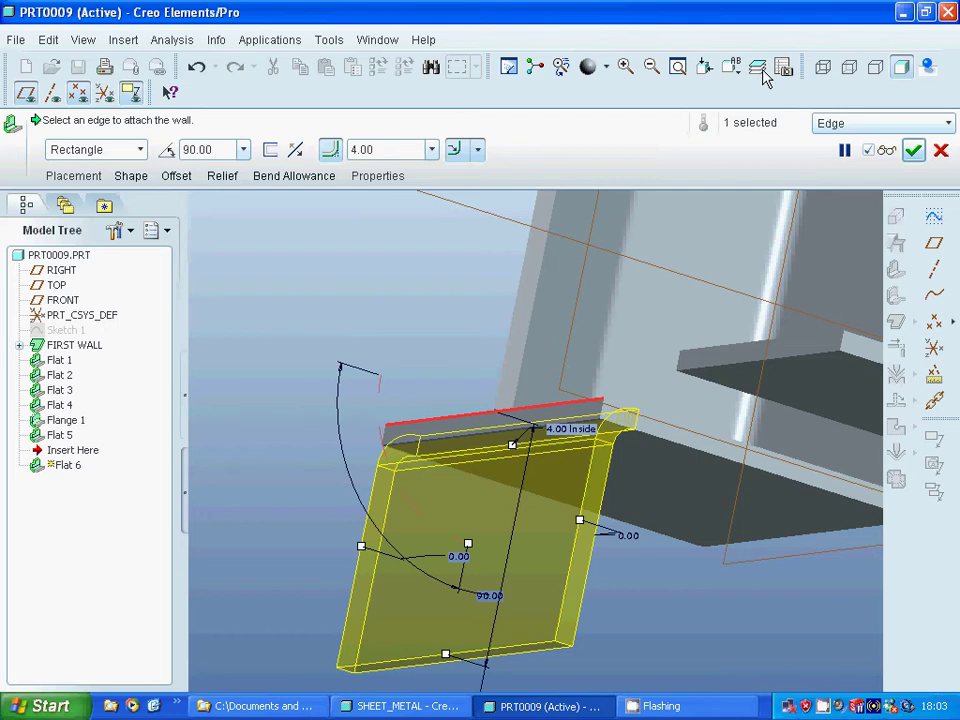
Set the sixth flat wall's height to 20 and complete the wall.
click(675, 70)
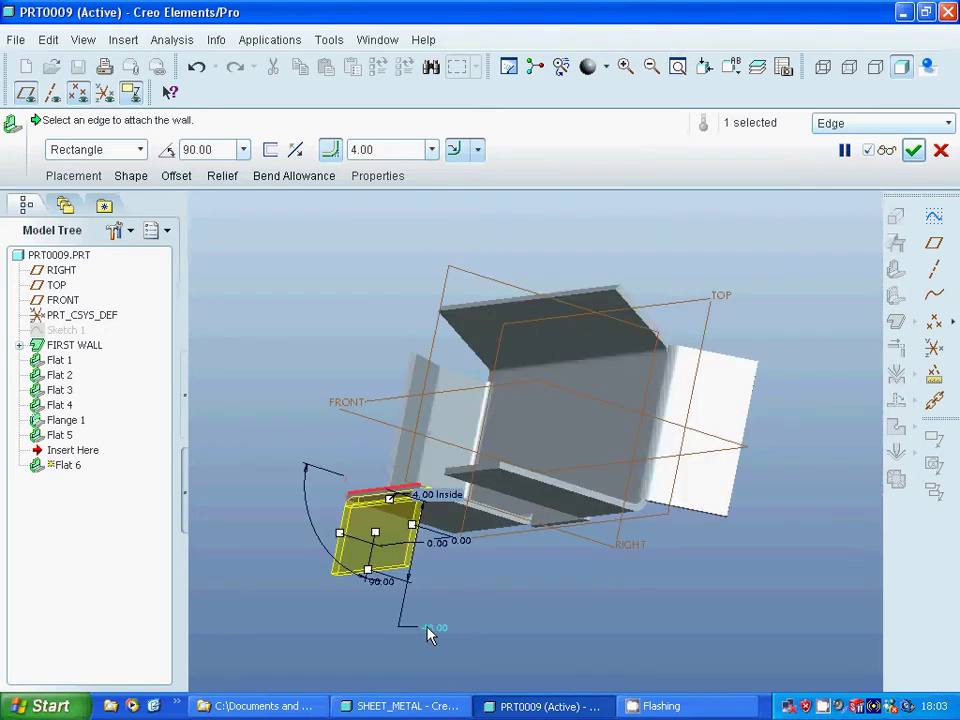
double_click(432, 629)
text(20)
key(Return)
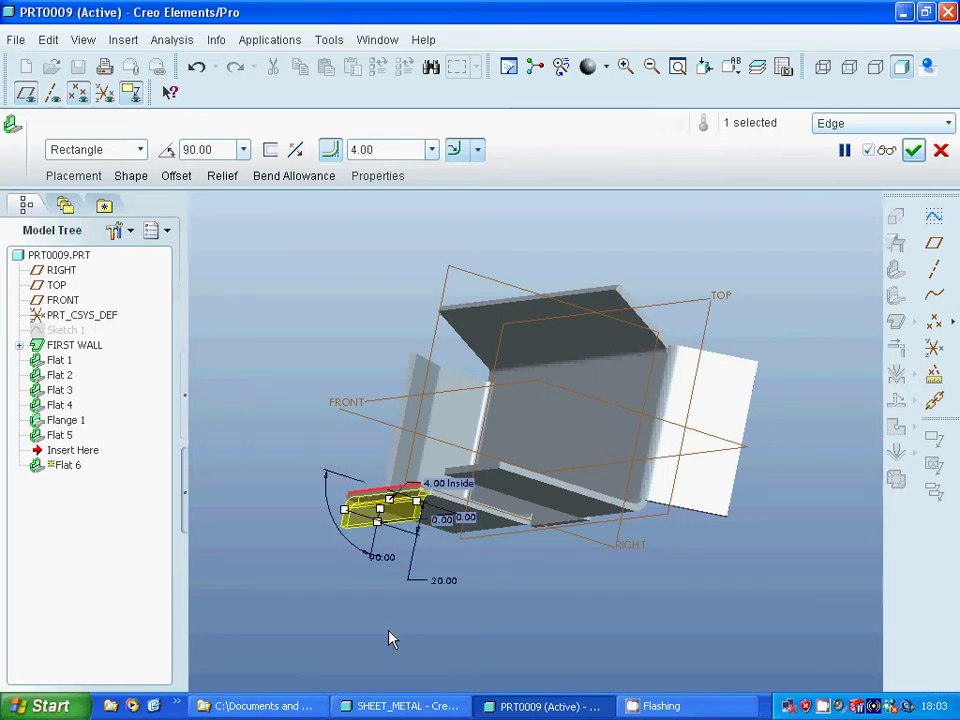
click(914, 150)
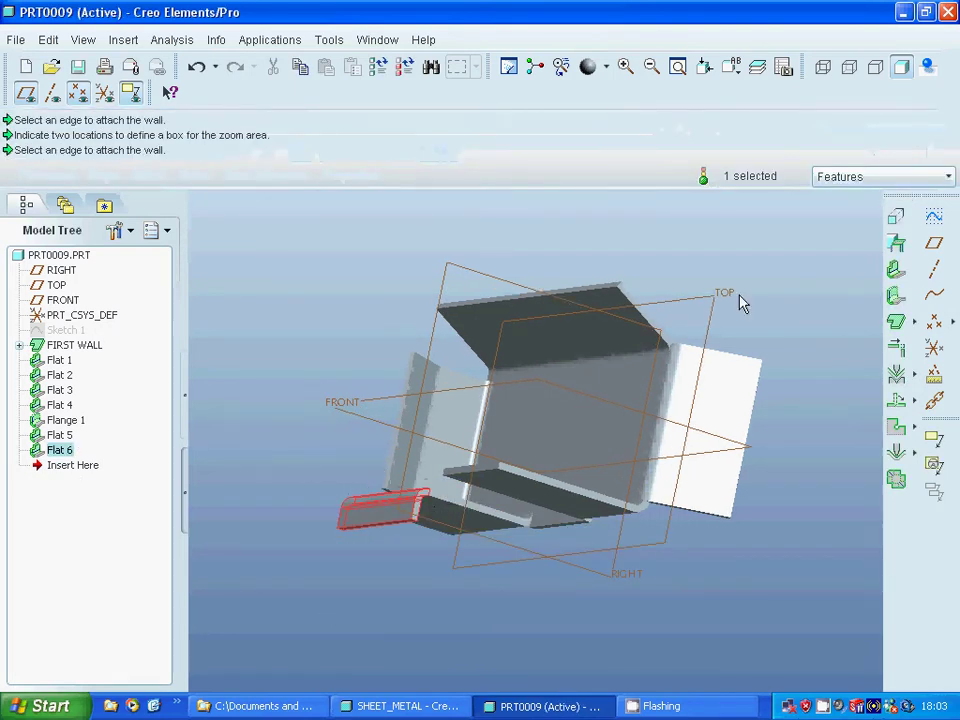
Attach a seventh rectangular flat wall to the outer edge of the long-side wall beside the one carrying the sixth wall, with a 30-degree bend.
click(895, 270)
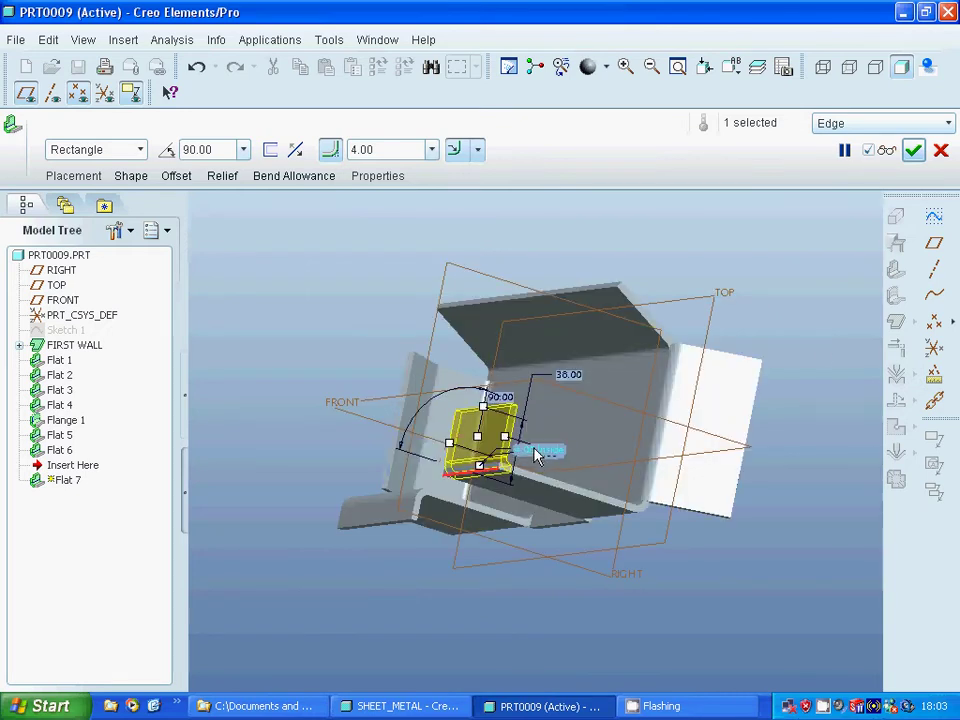
double_click(493, 398)
text(30)
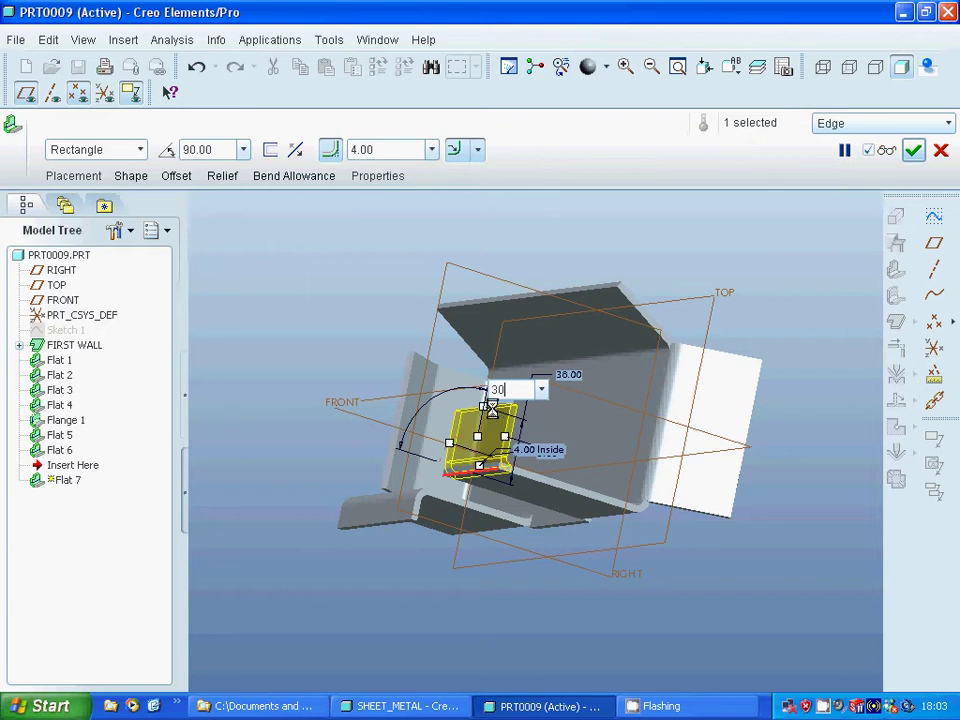
key(Return)
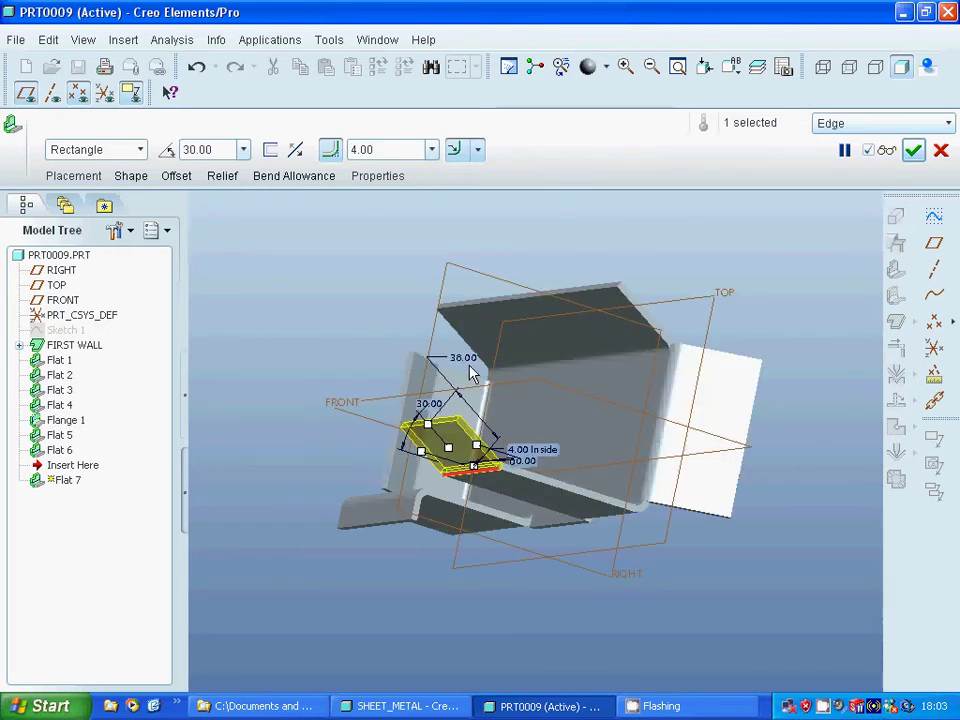
Set the seventh flat wall's height to 20 and complete the wall.
double_click(462, 358)
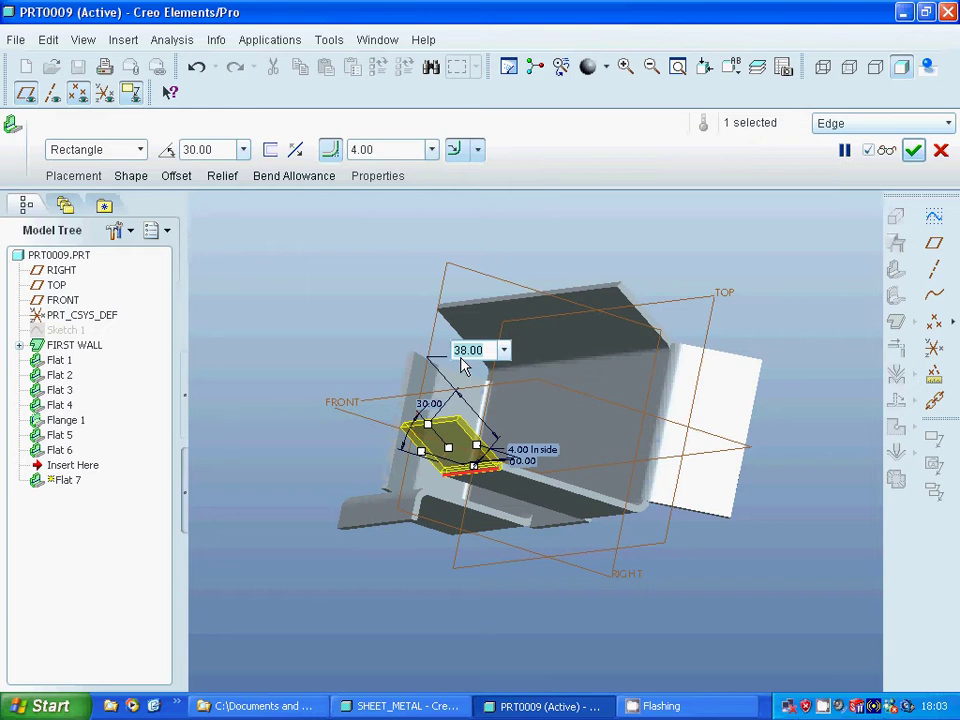
text(20)
key(Return)
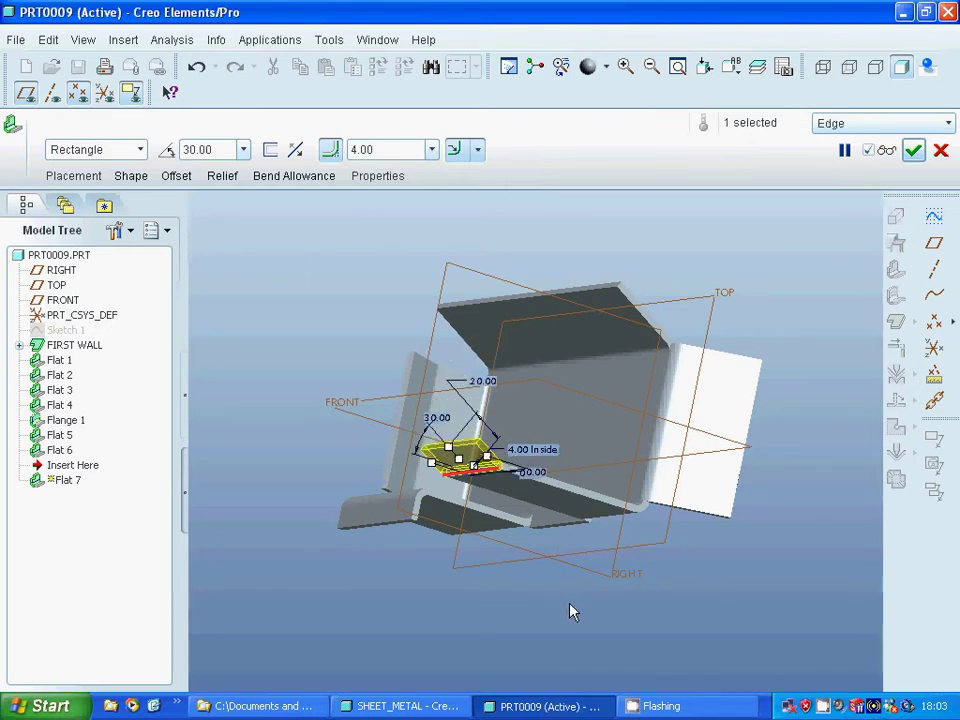
click(913, 150)
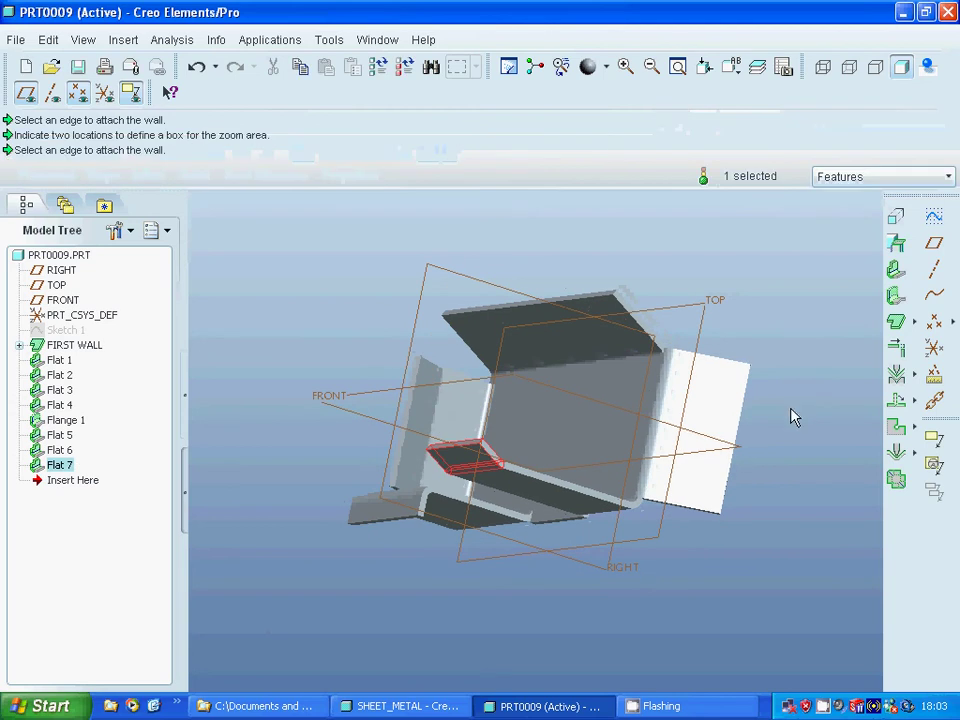
Attach an eighth rectangular flat wall to the outer end of Flat 4, replacing the first placement edge with the opposite edge of that end.
click(896, 269)
click(754, 452)
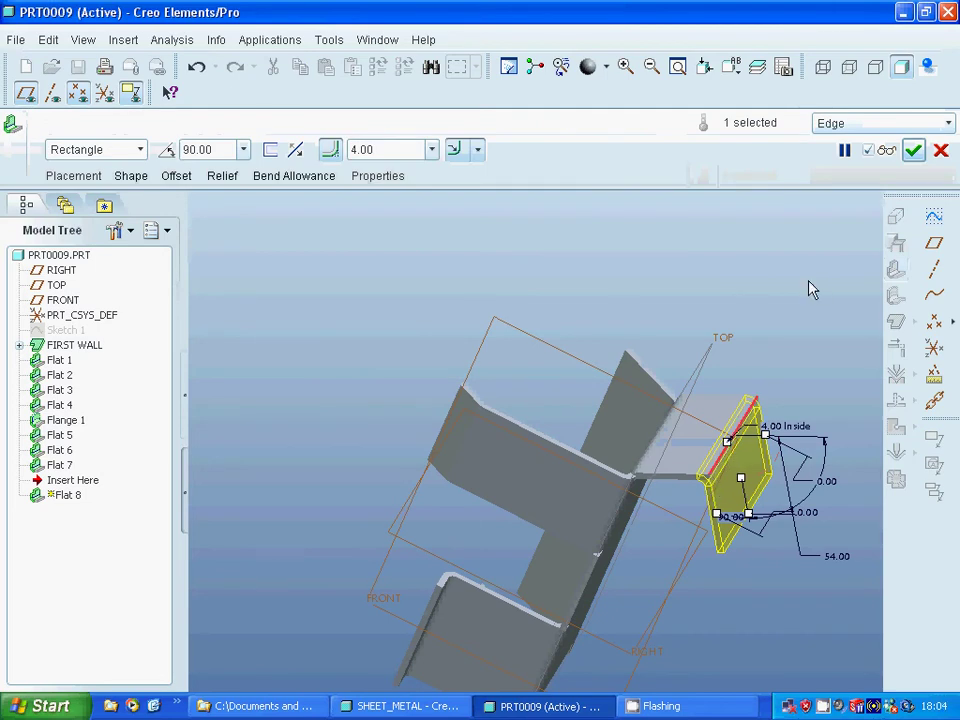
click(75, 176)
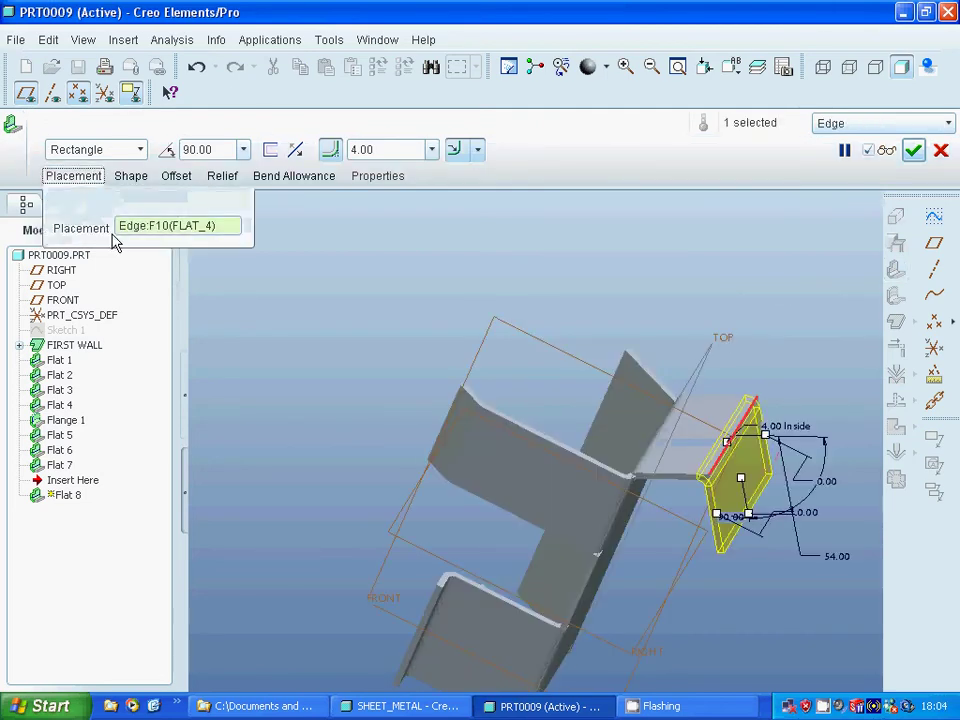
right_click(138, 228)
click(160, 243)
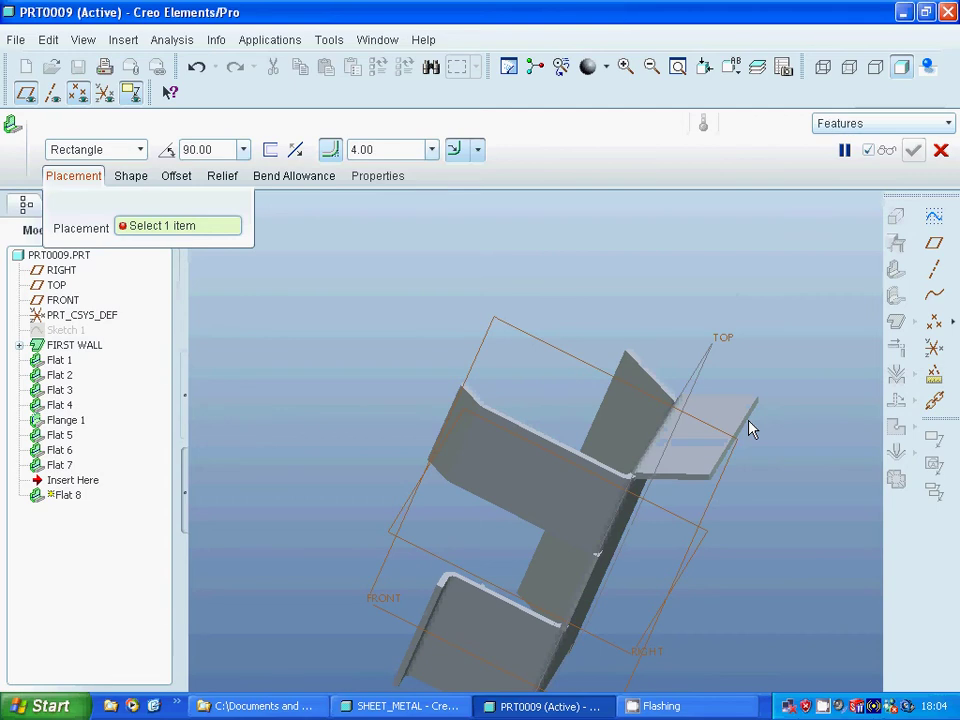
click(752, 428)
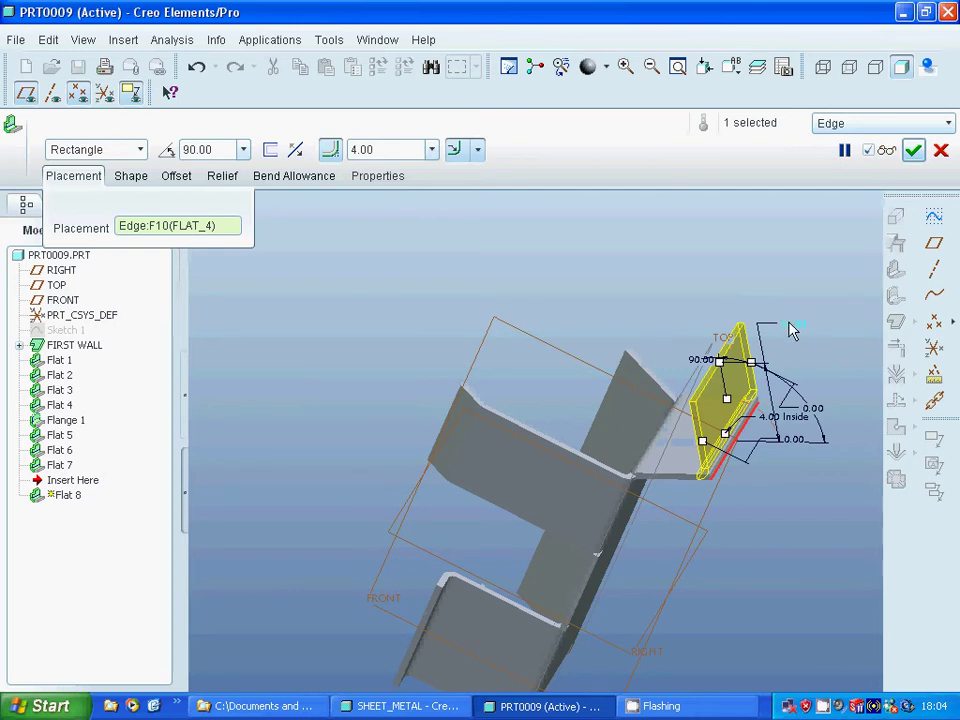
Set the eighth flat wall's height to 30 and extend one of its ends by 20.
double_click(787, 329)
text(30)
key(Return)
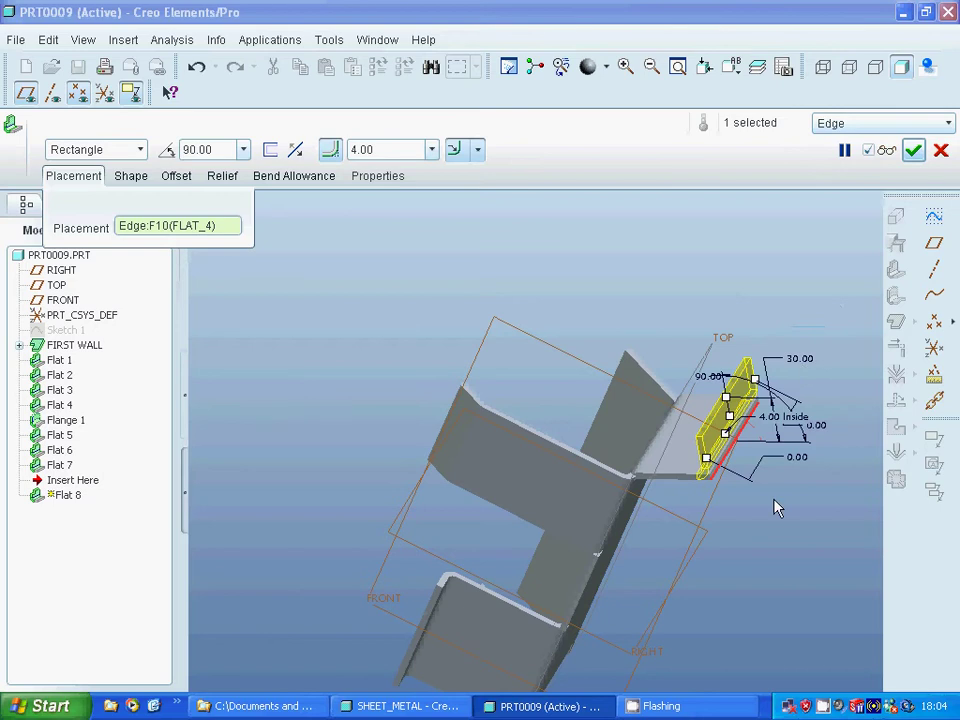
double_click(800, 462)
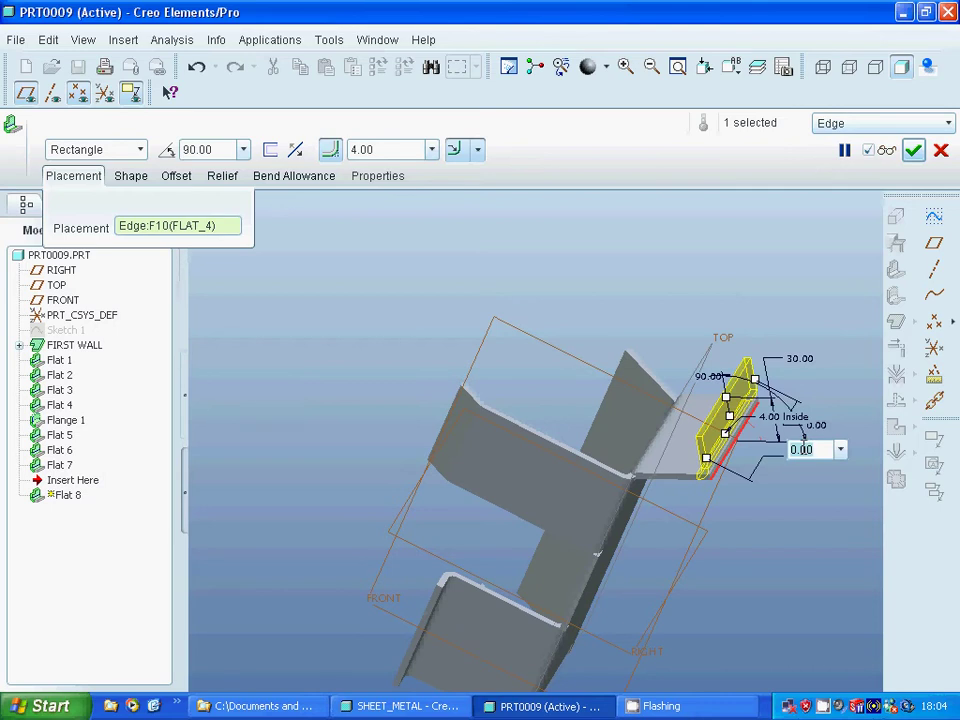
text(20)
key(Return)
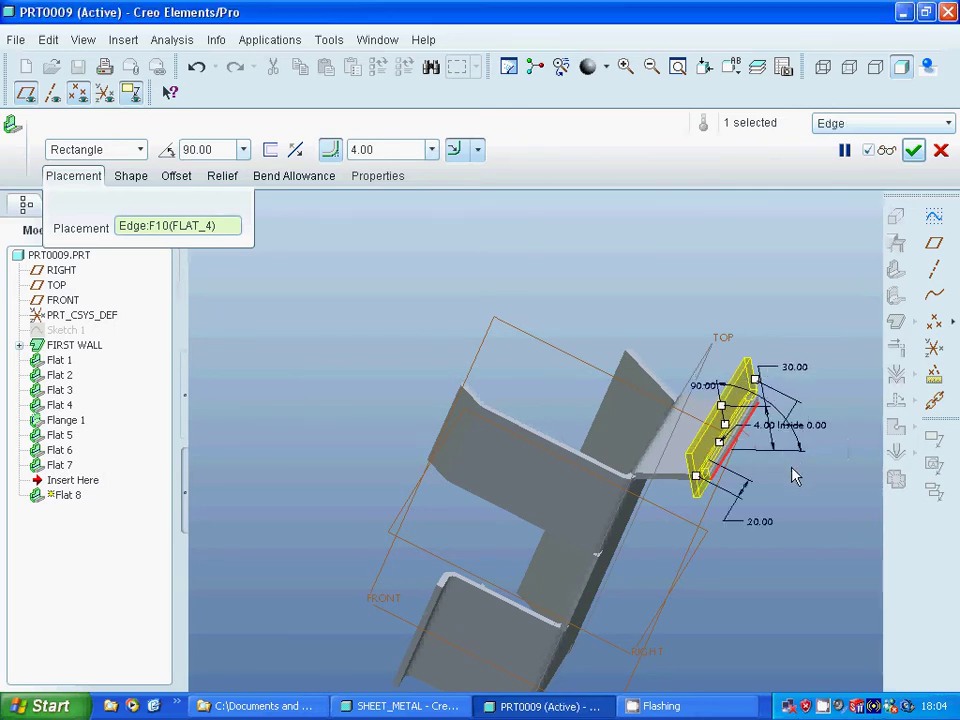
Set the eighth flat wall's other end offset to -20 and complete the wall.
middle_drag(793, 474, 830, 447)
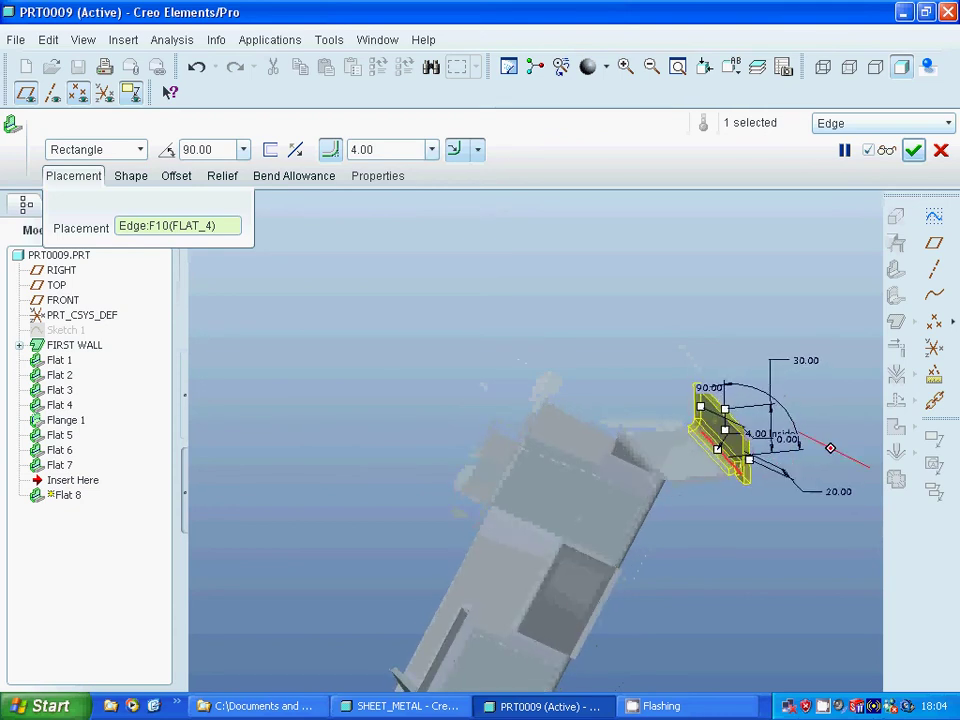
double_click(788, 440)
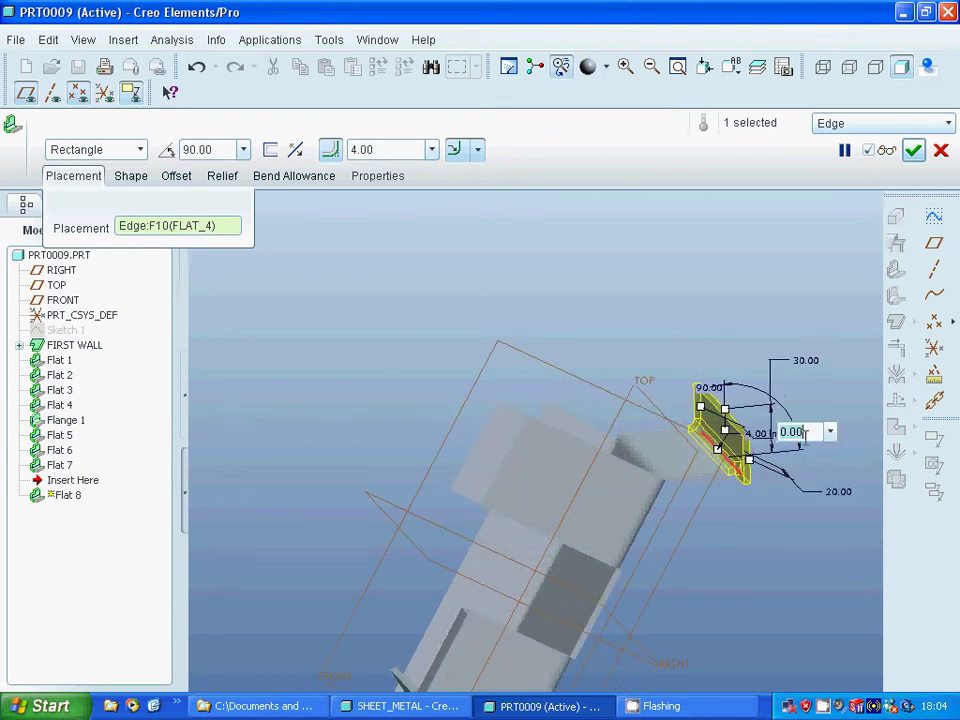
text(-20)
key(Return)
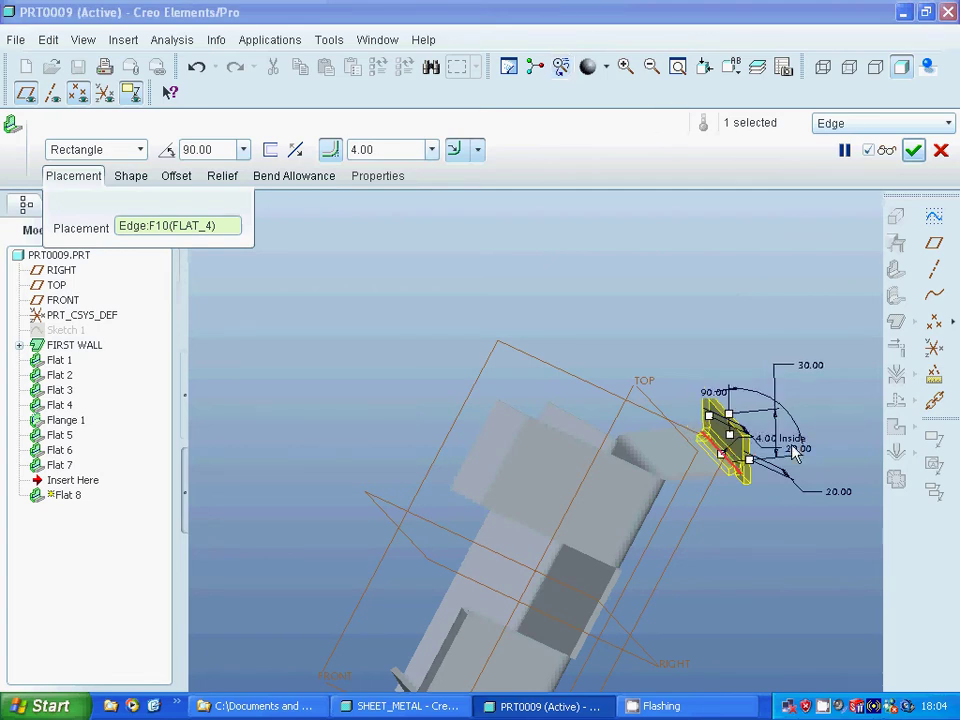
click(913, 150)
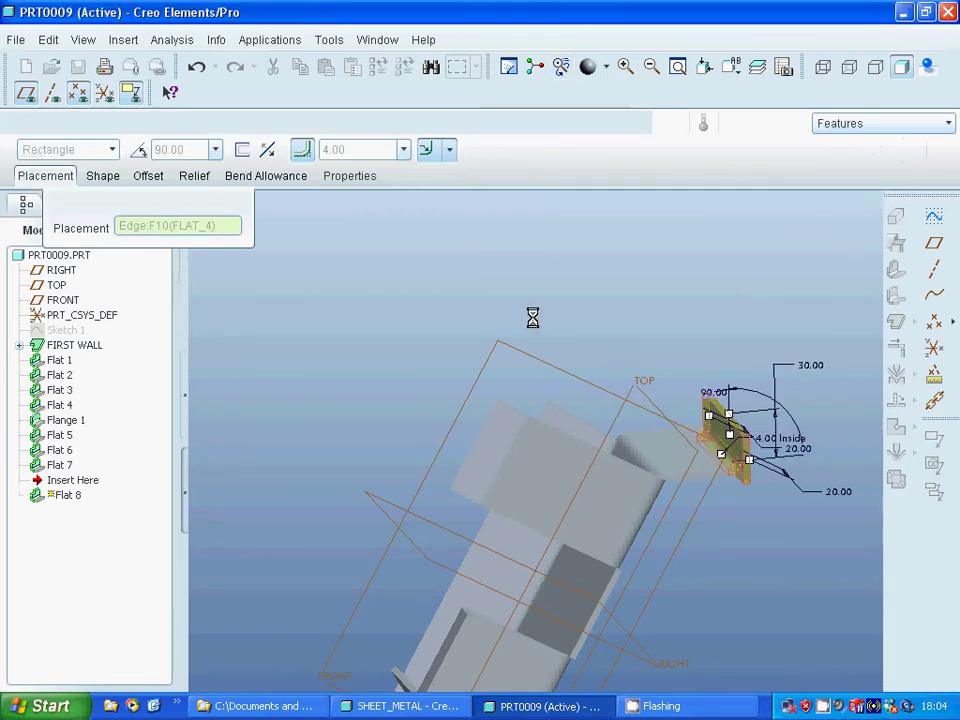
middle_drag(520, 316, 498, 370)
click(392, 412)
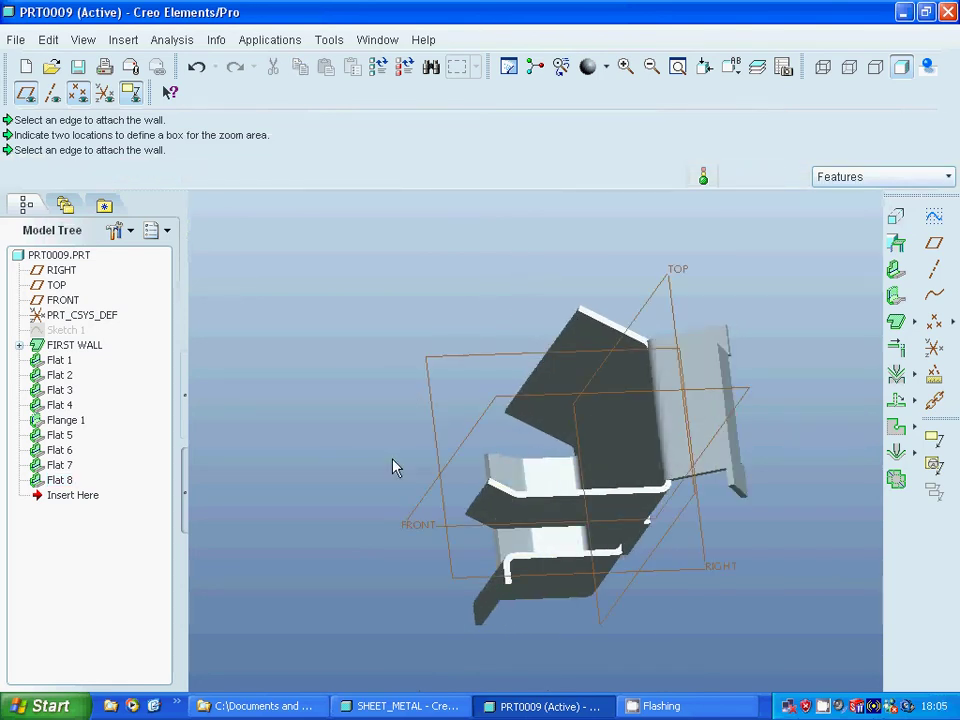
Attach a ninth rectangular flat wall to the outer edge of the full-length long-side wall and set its height to 50.
click(896, 293)
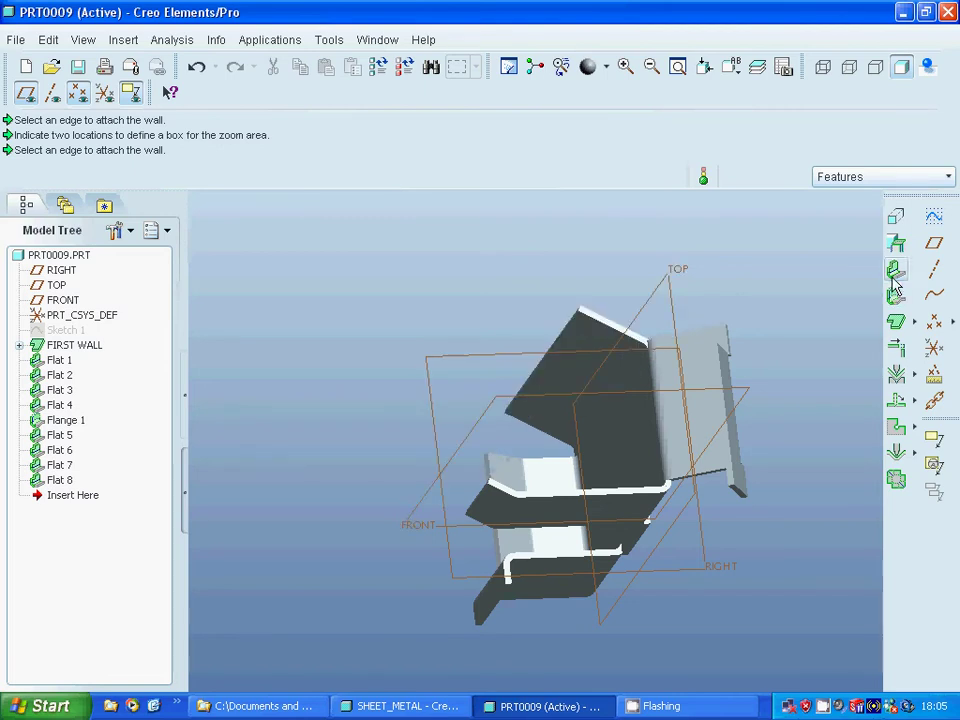
click(550, 353)
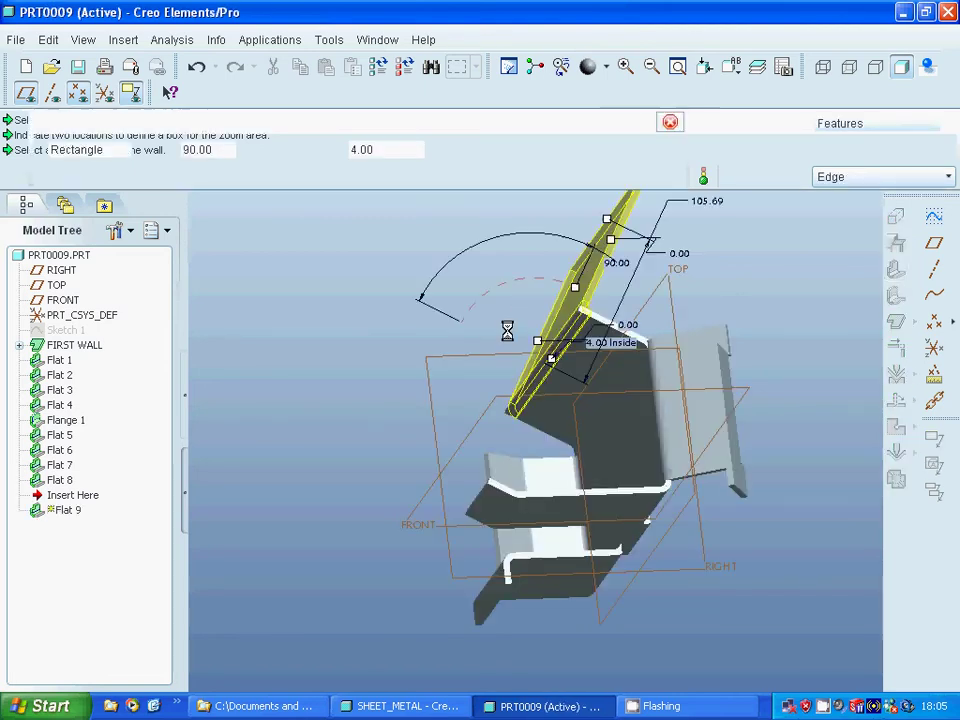
mouse_move(431, 339)
middle_down()
mouse_move(414, 367)
mouse_move(399, 319)
mouse_move(407, 317)
middle_up()
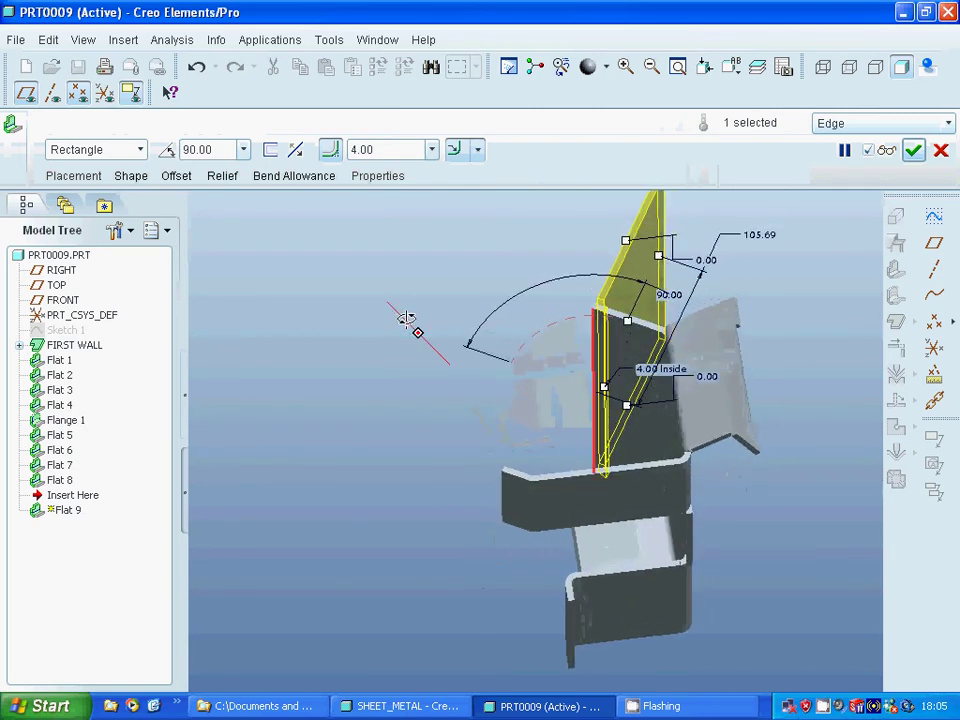
double_click(767, 231)
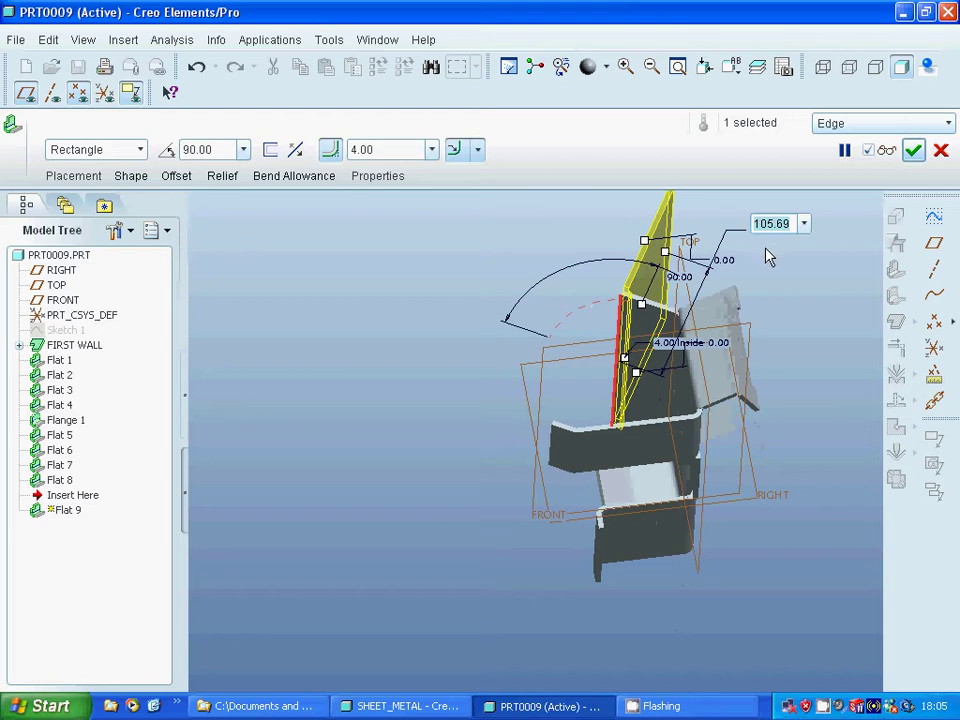
text(50)
key(Return)
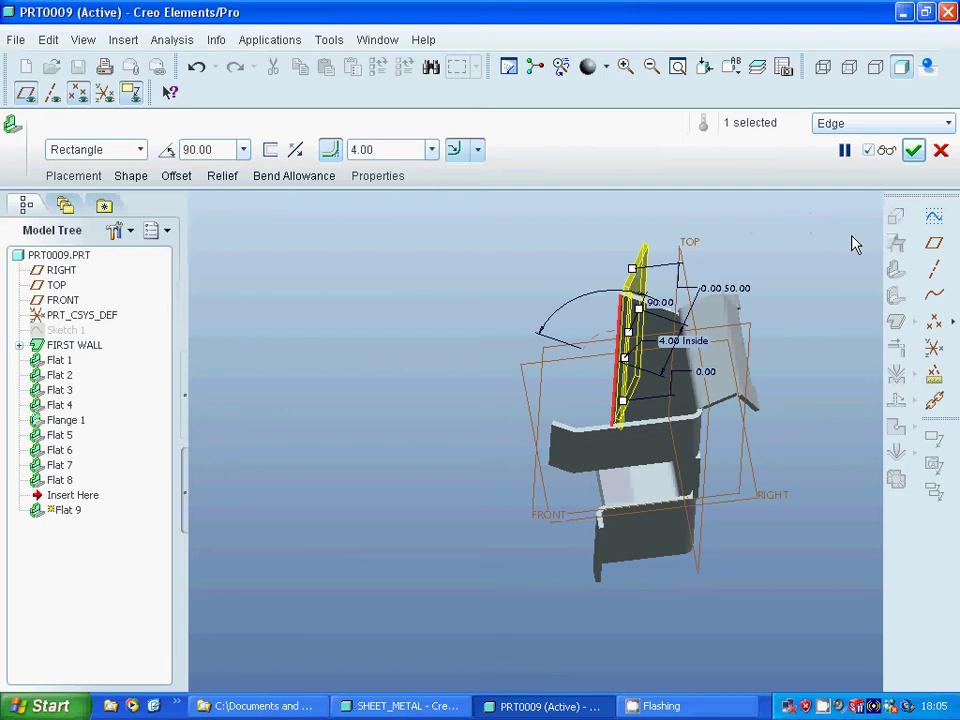
Try a bend angle of 120 degrees on the ninth flat wall.
click(731, 67)
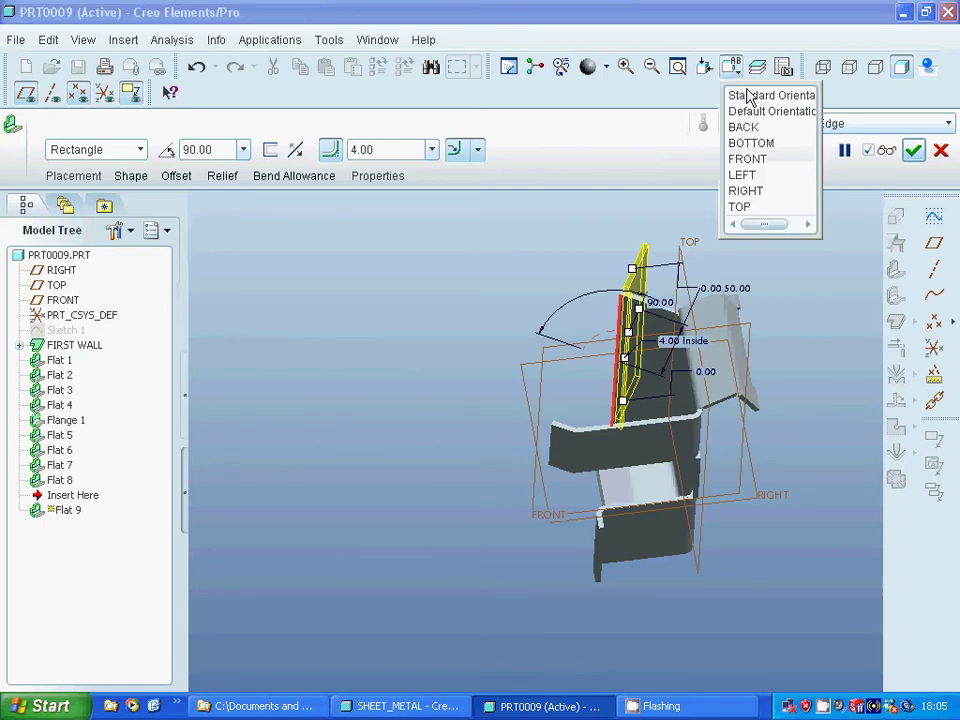
click(736, 143)
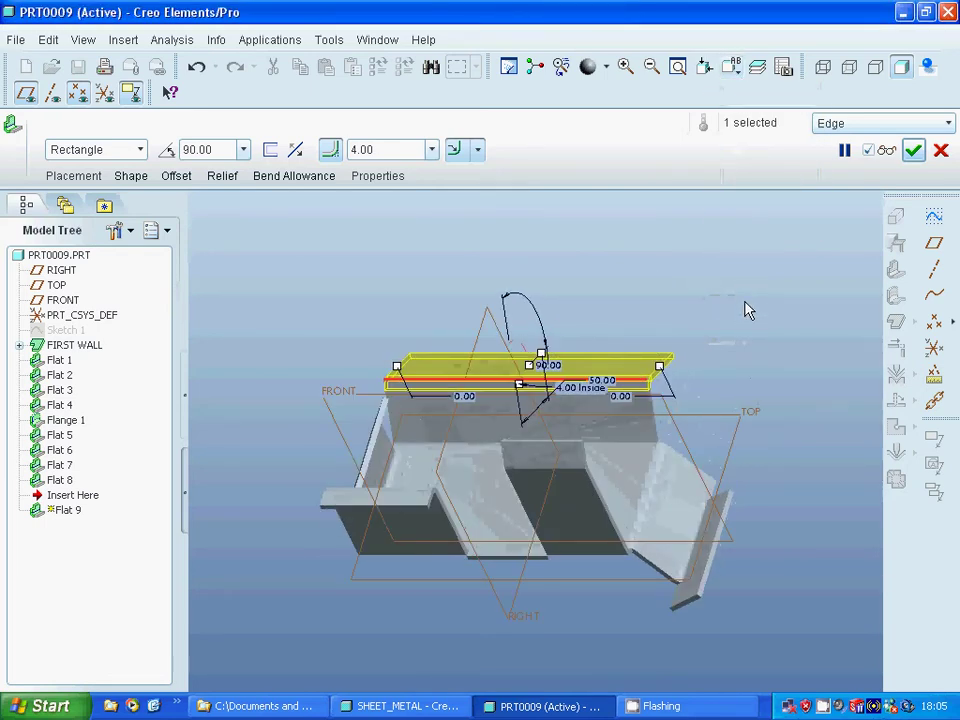
double_click(547, 368)
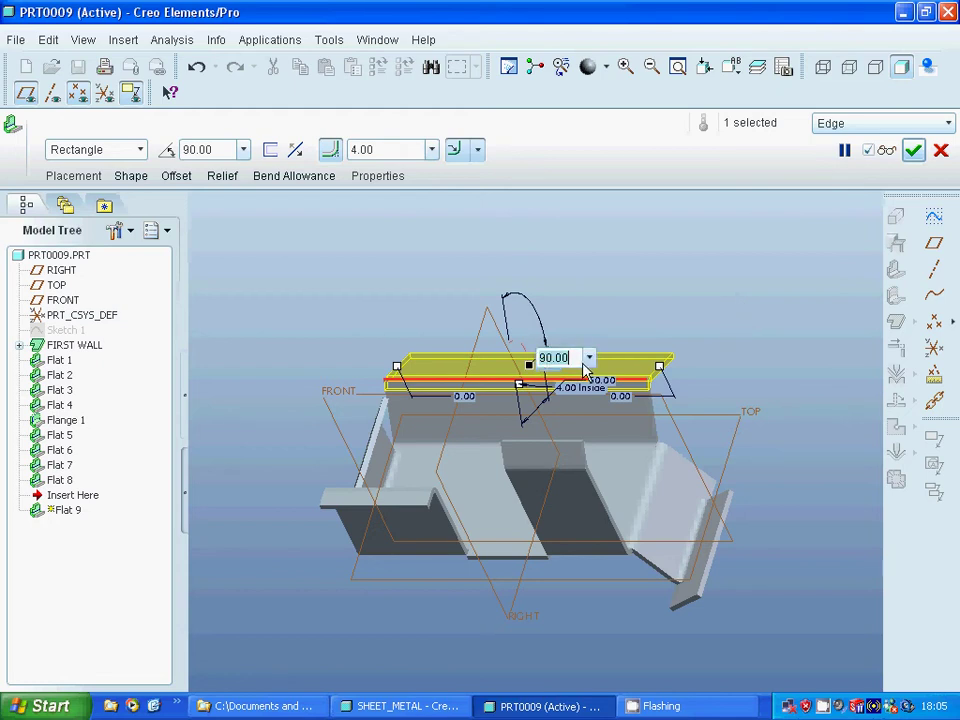
text(120)
key(Return)
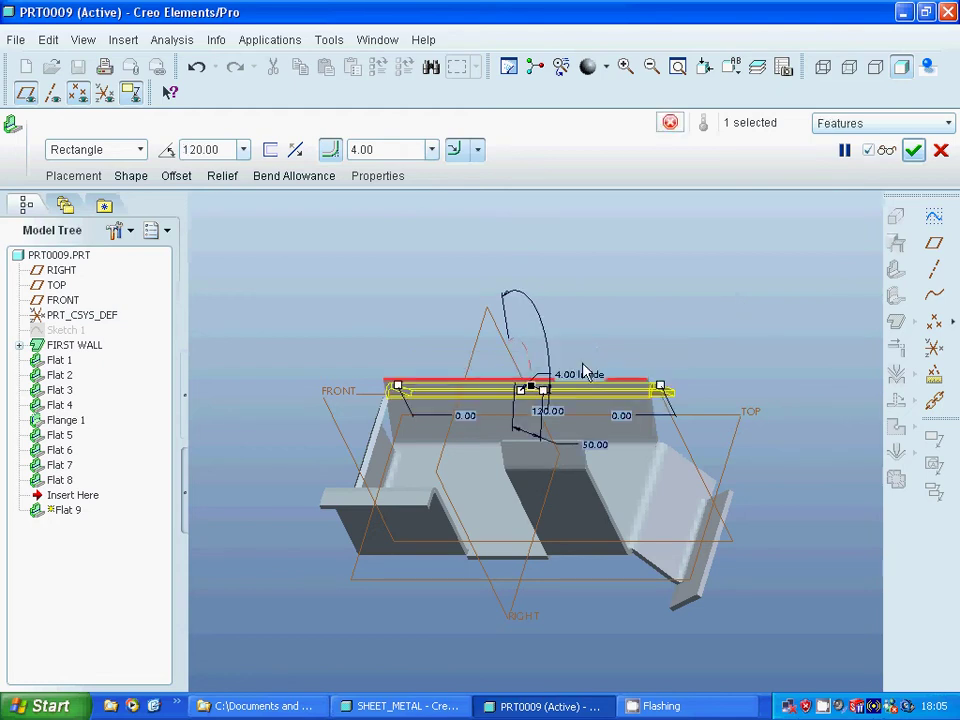
Set the ninth flat wall's bend angle to 60 degrees.
double_click(550, 410)
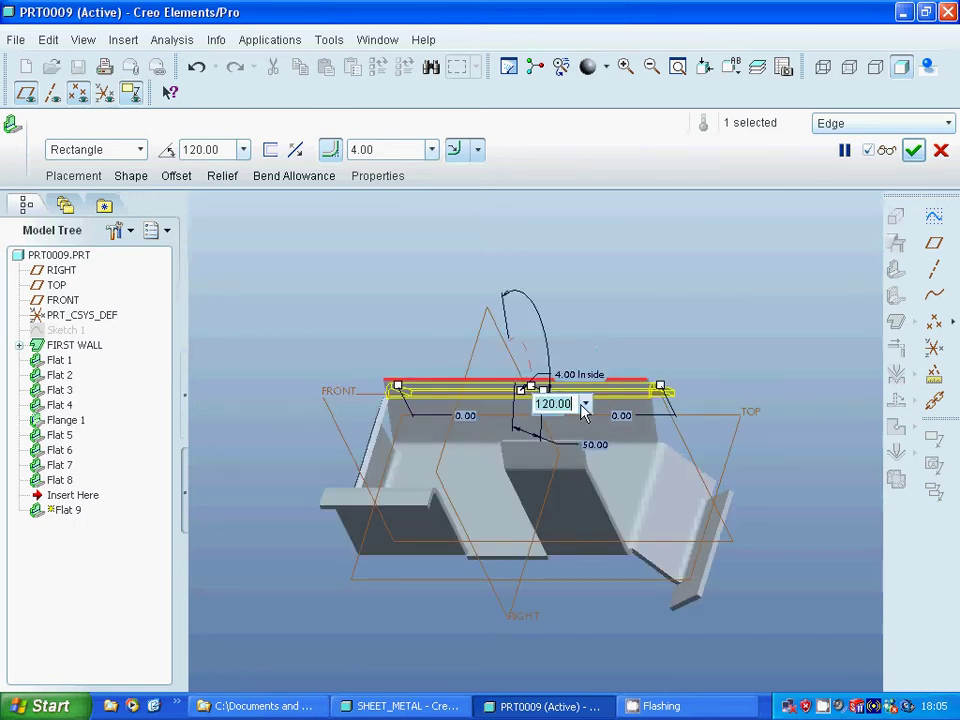
text(60)
key(Return)
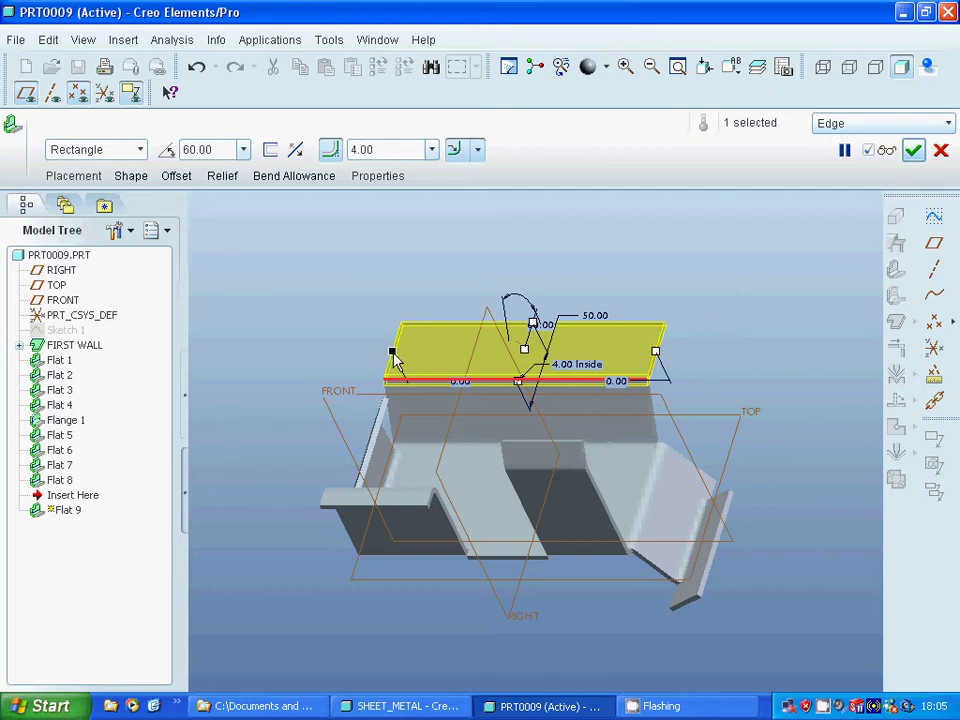
Set both end offsets of the ninth flat wall to -50 and complete the wall.
double_click(460, 381)
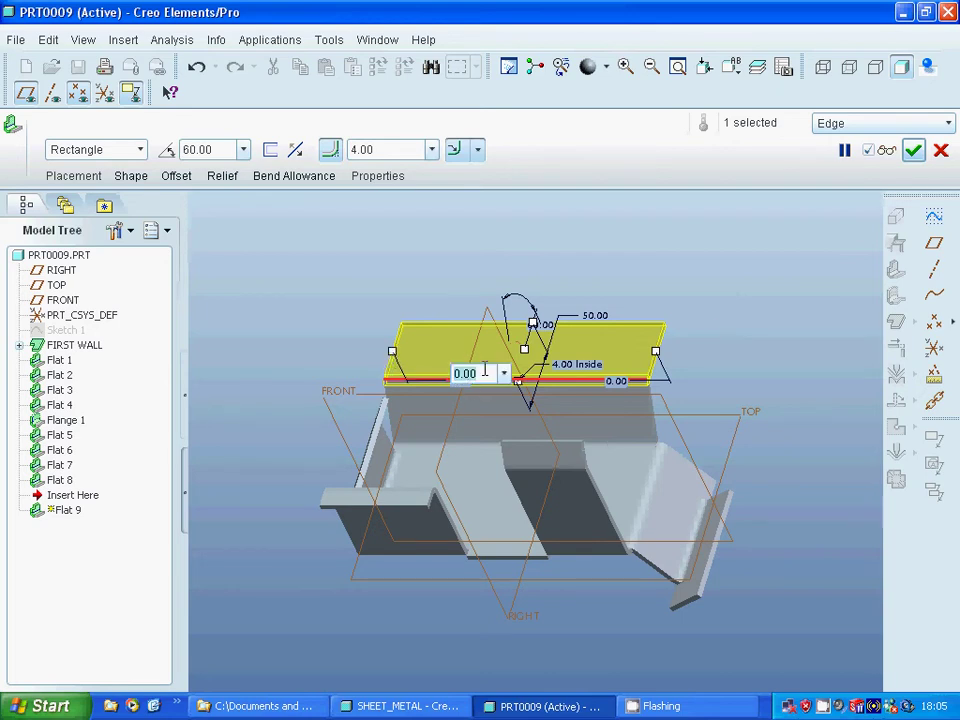
text(-50)
key(Return)
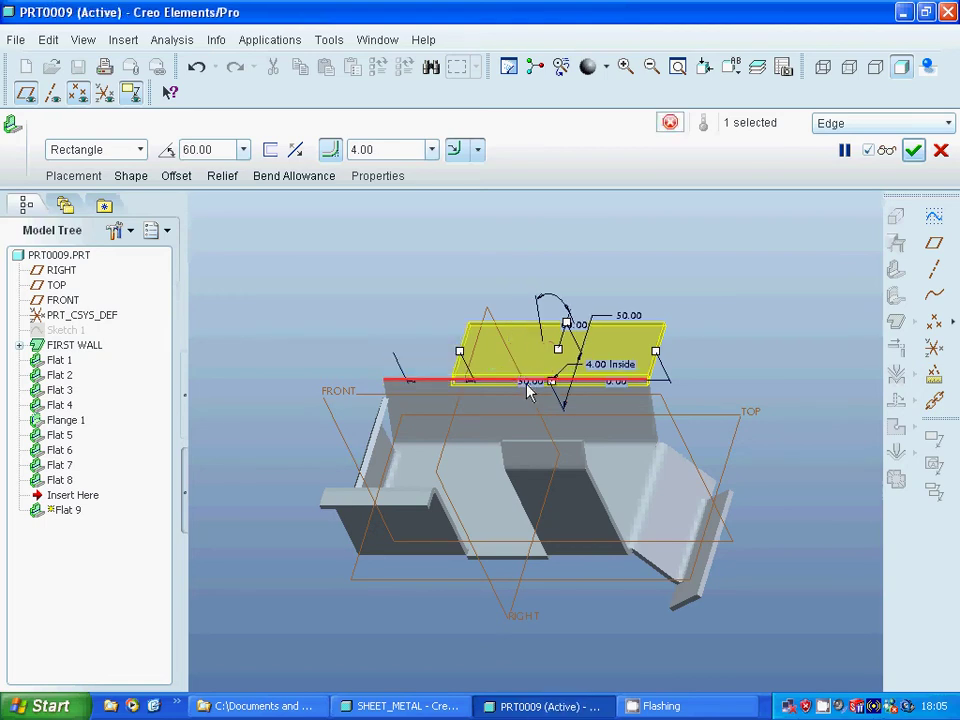
double_click(617, 386)
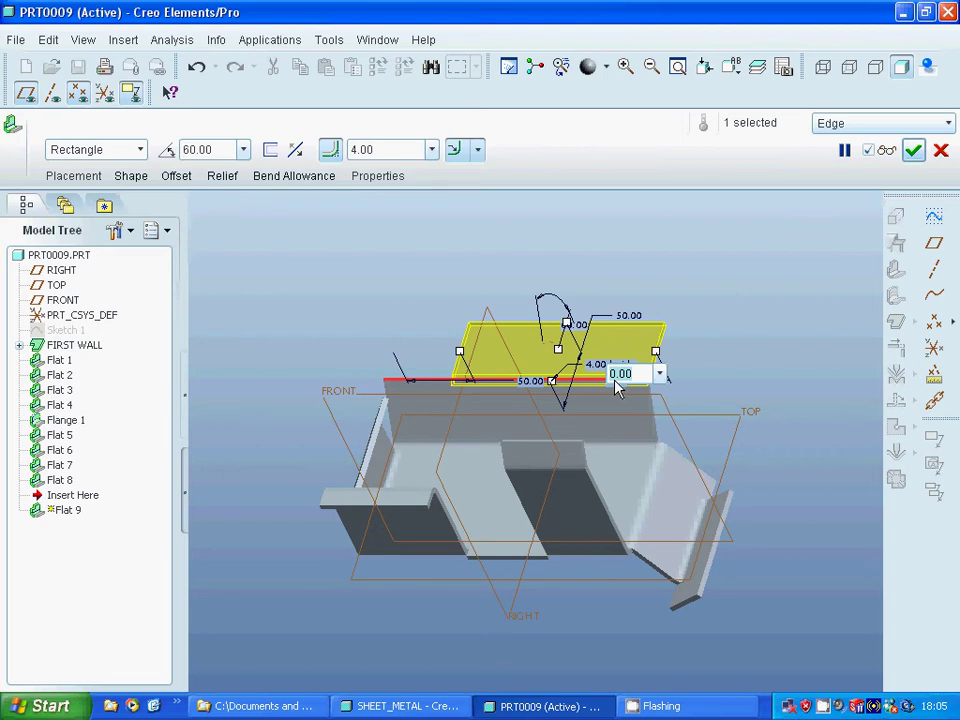
text(-50)
key(Return)
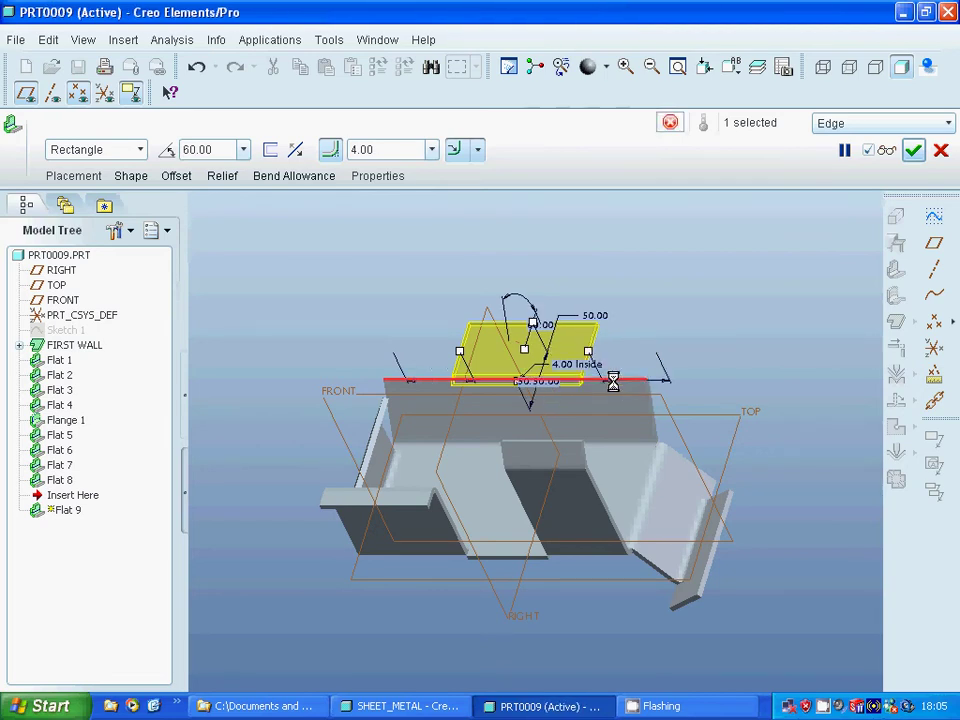
click(912, 150)
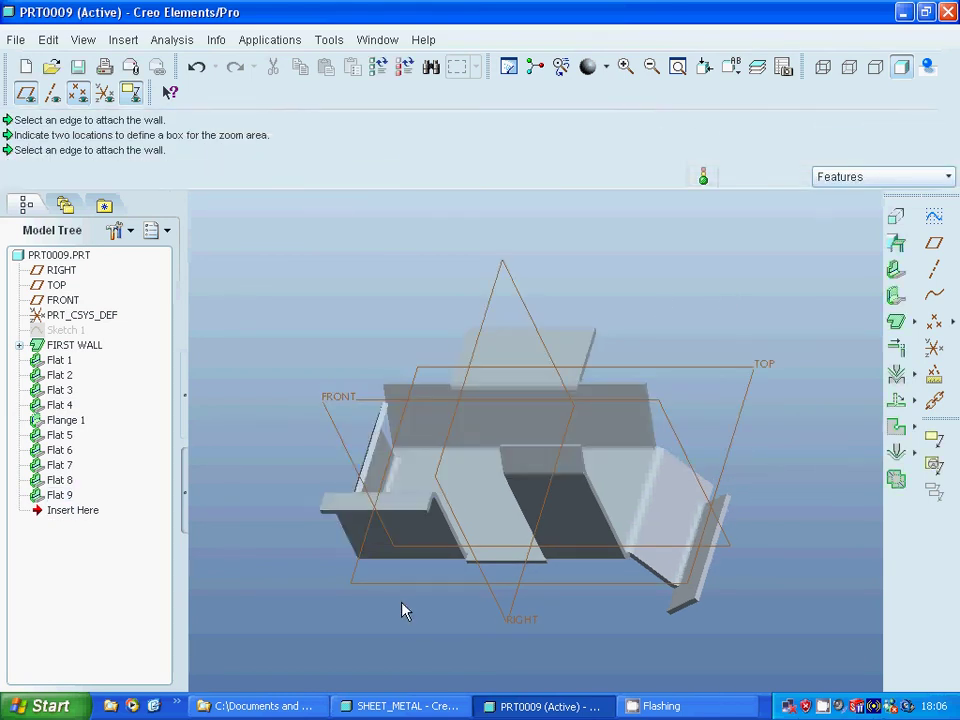
click(502, 537)
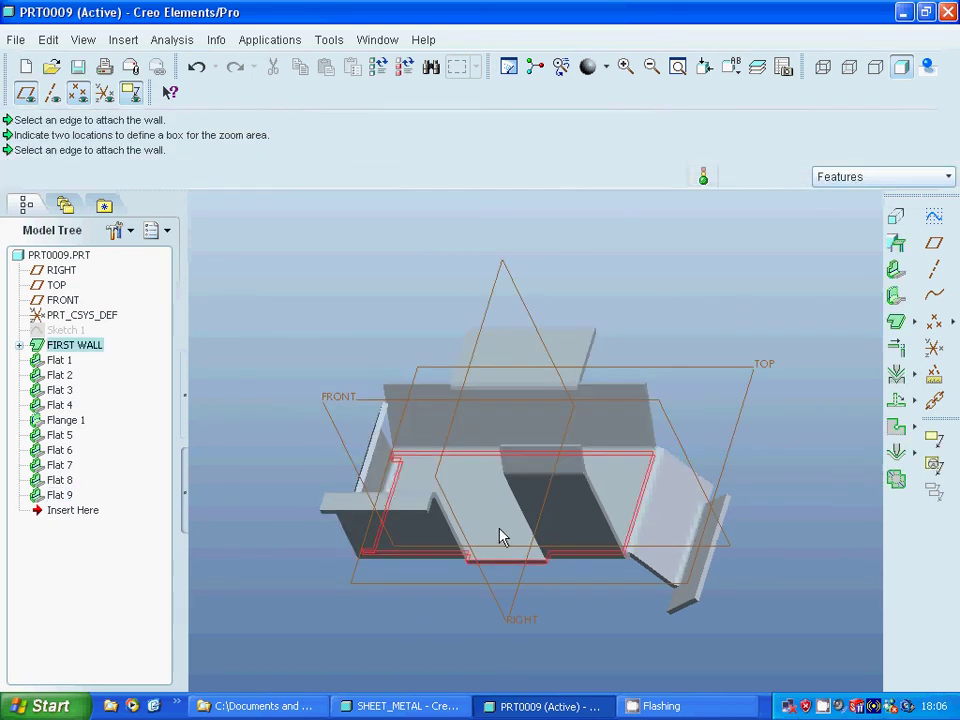
Start a sketch on the TOP plane and draw a circle about 37 in diameter centred on the first wall's open long edge.
click(933, 216)
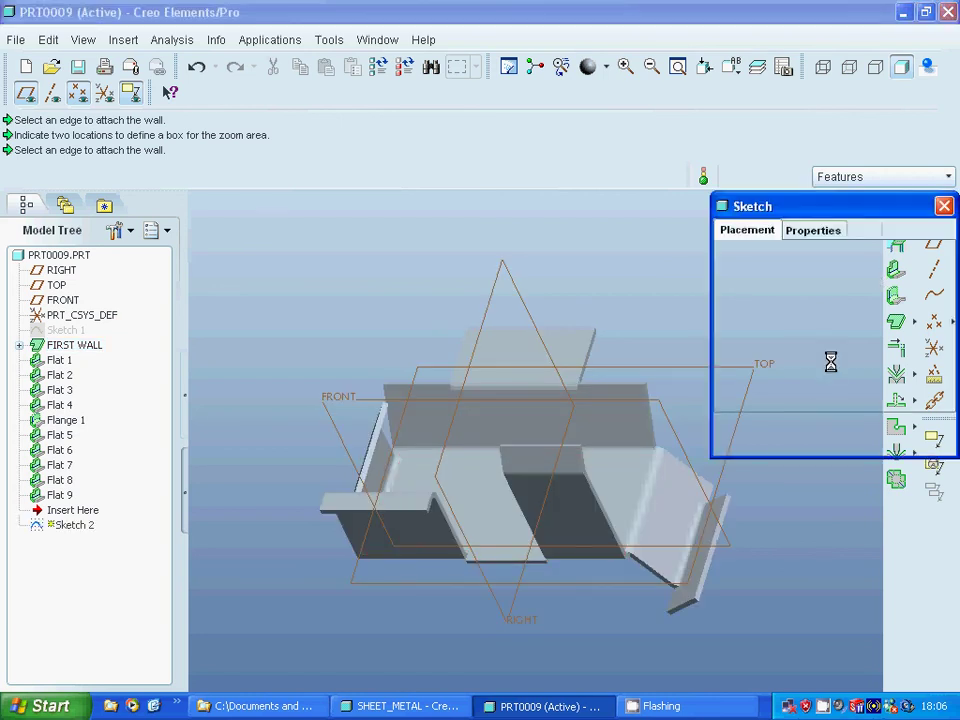
click(586, 577)
click(872, 440)
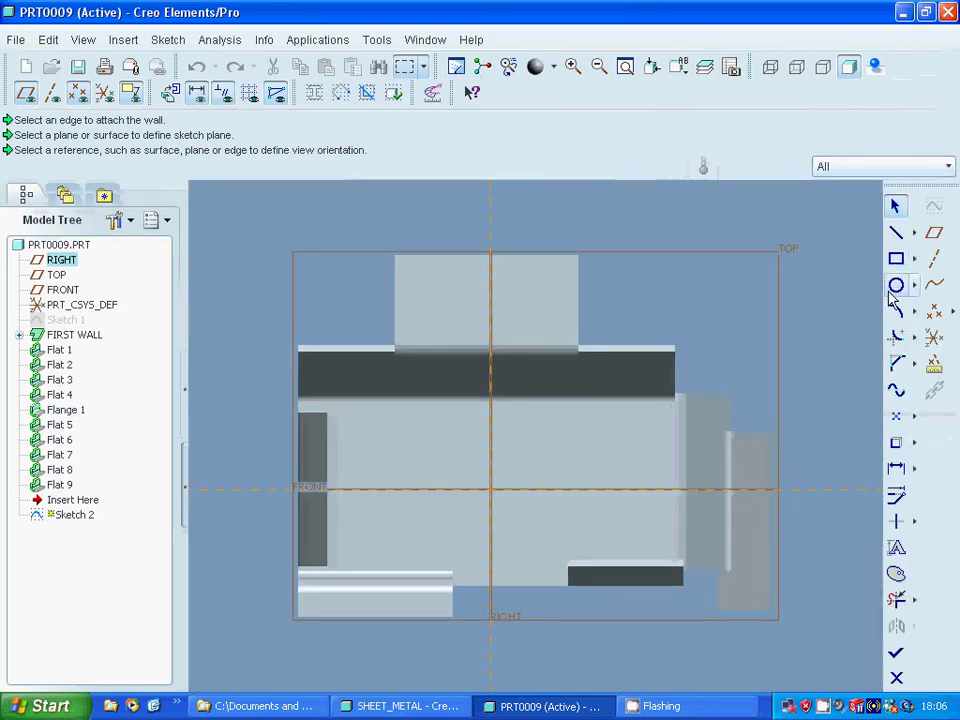
click(895, 288)
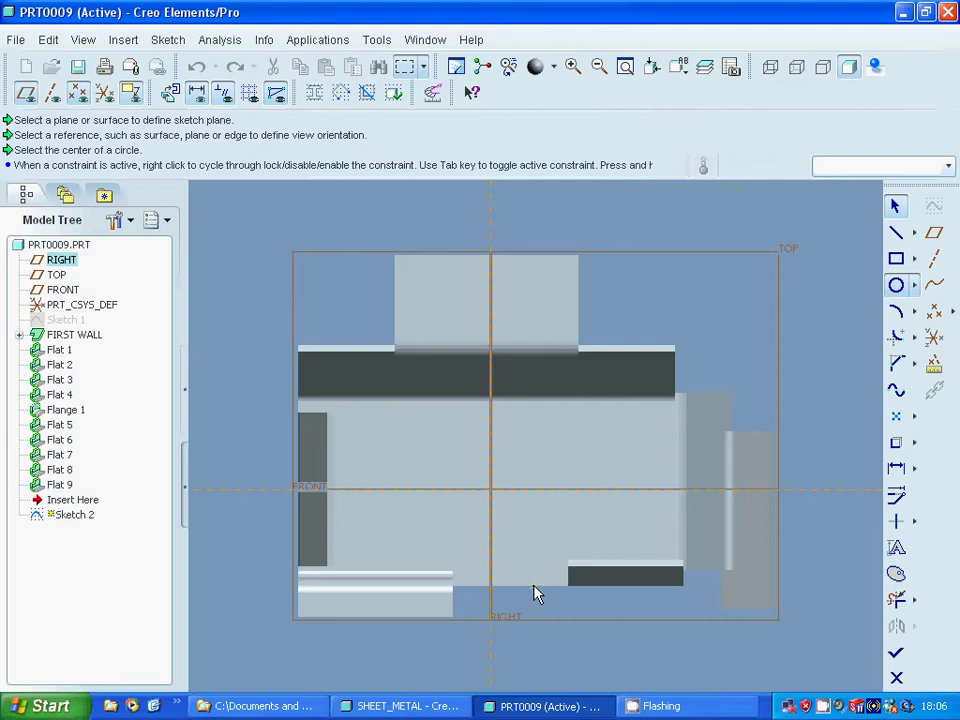
click(533, 586)
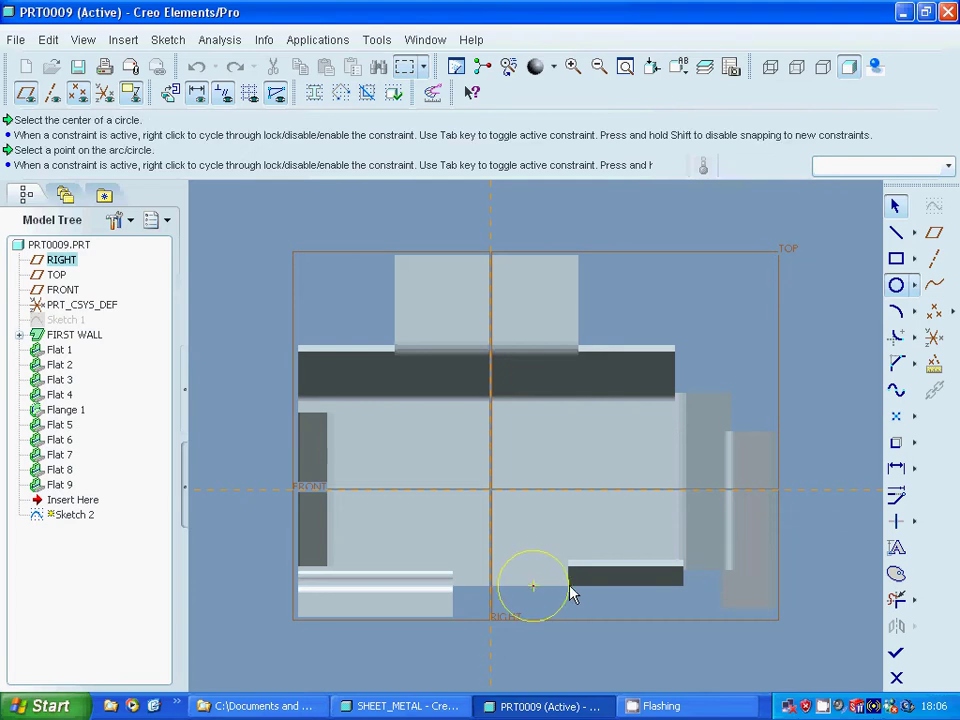
click(572, 594)
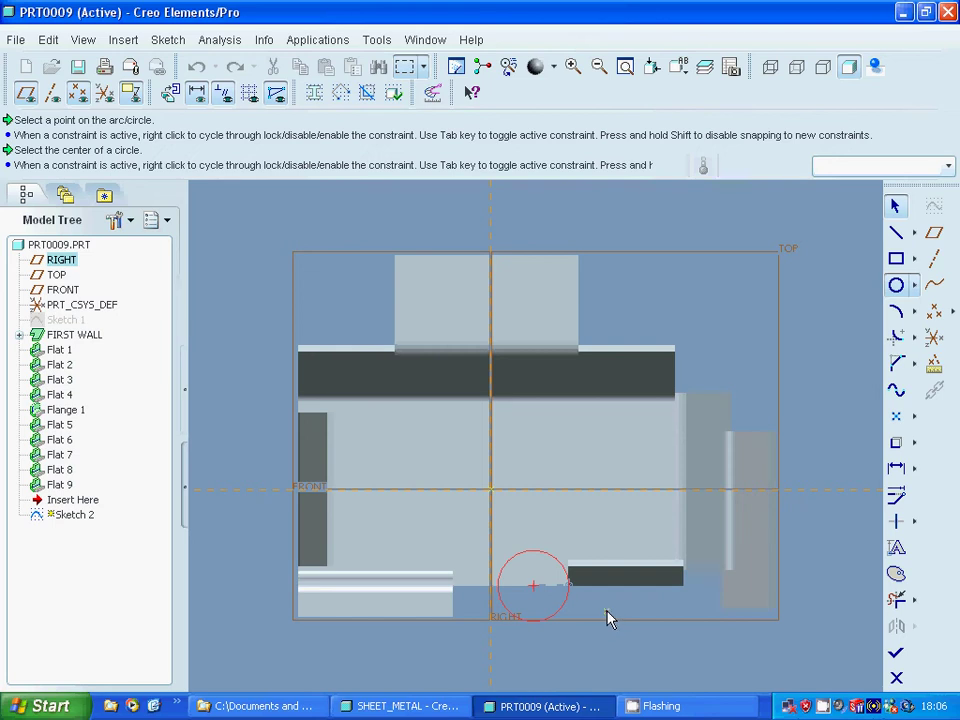
middle_click(740, 474)
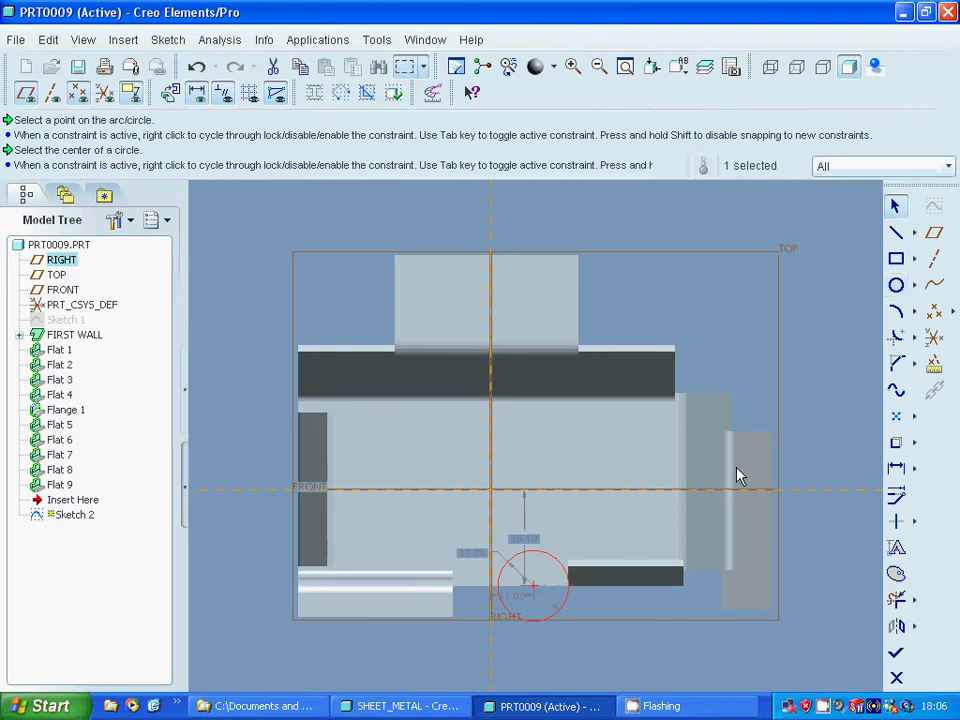
Try a diameter of 40 for the circle.
double_click(470, 555)
key(End)
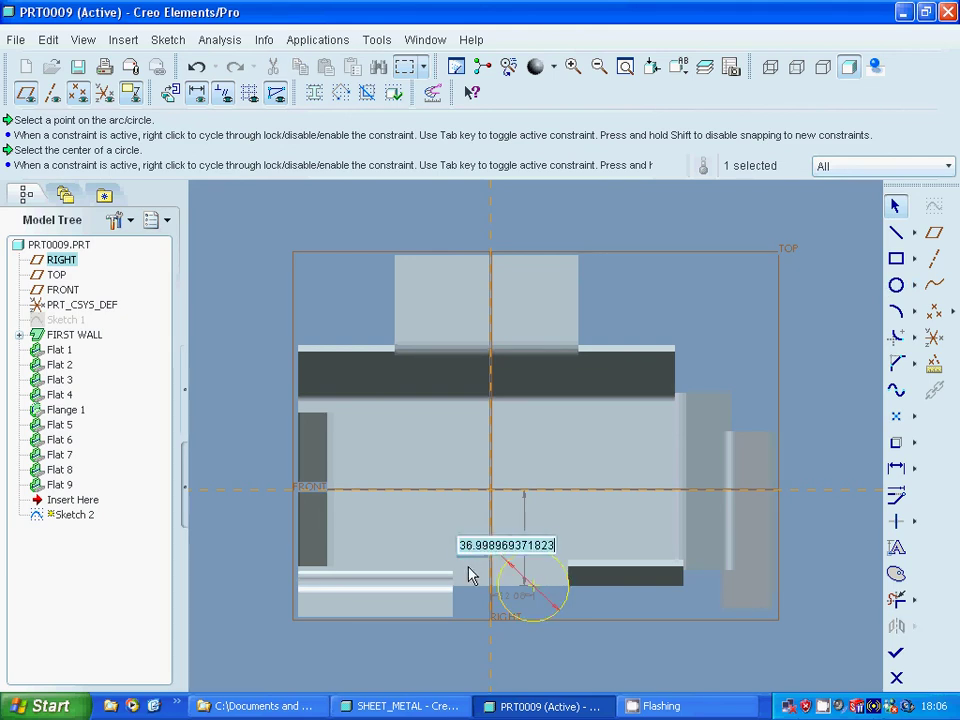
text(40)
key(Return)
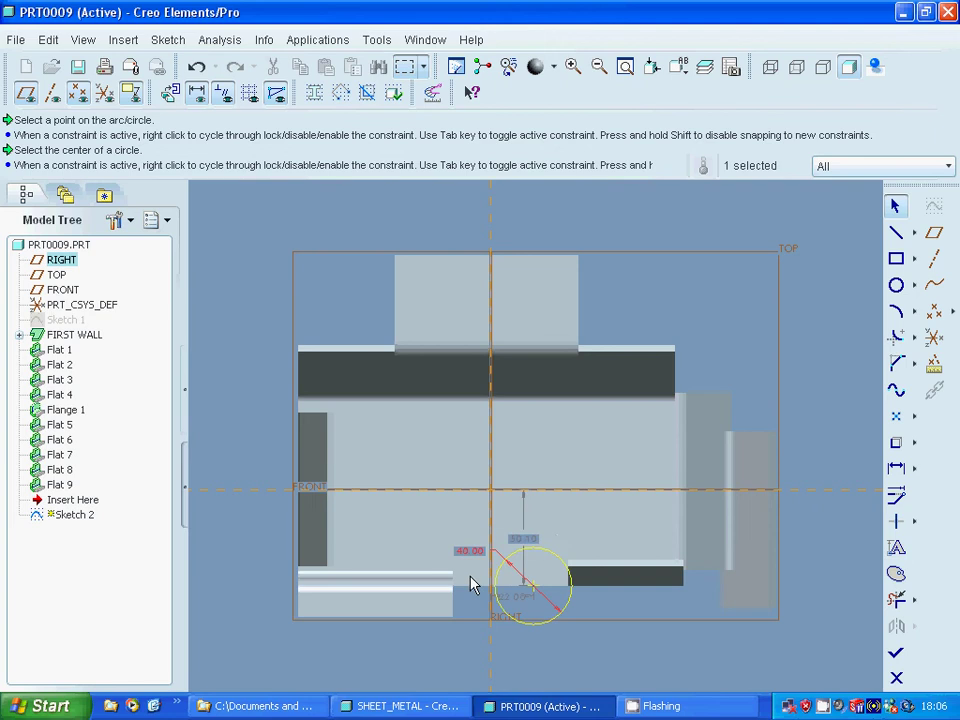
click(608, 648)
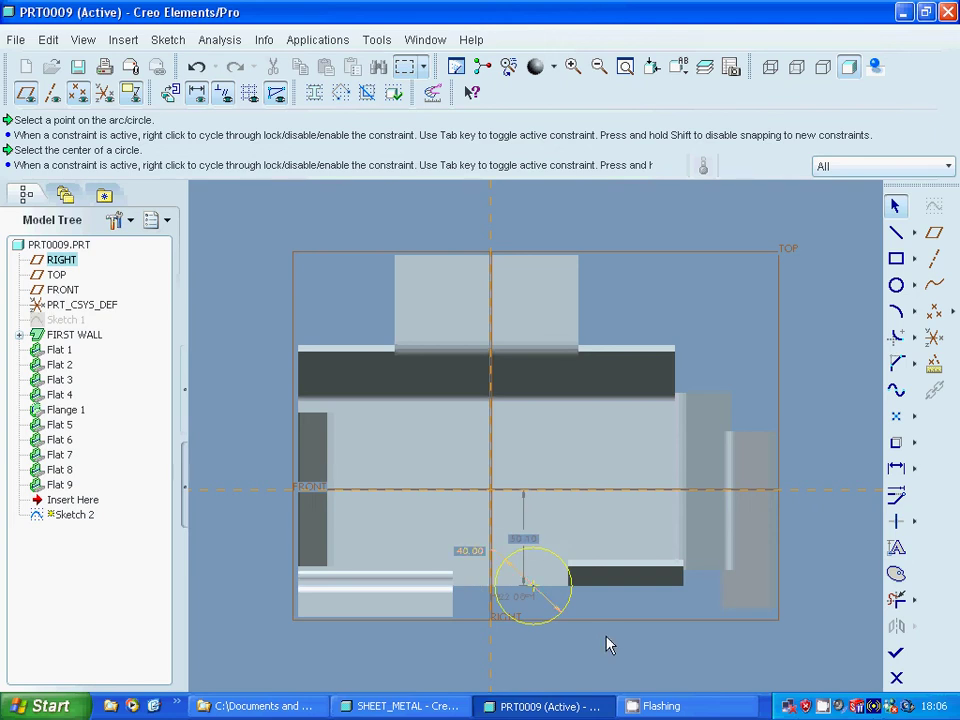
Set the circle's diameter to 30.
double_click(474, 553)
text(30)
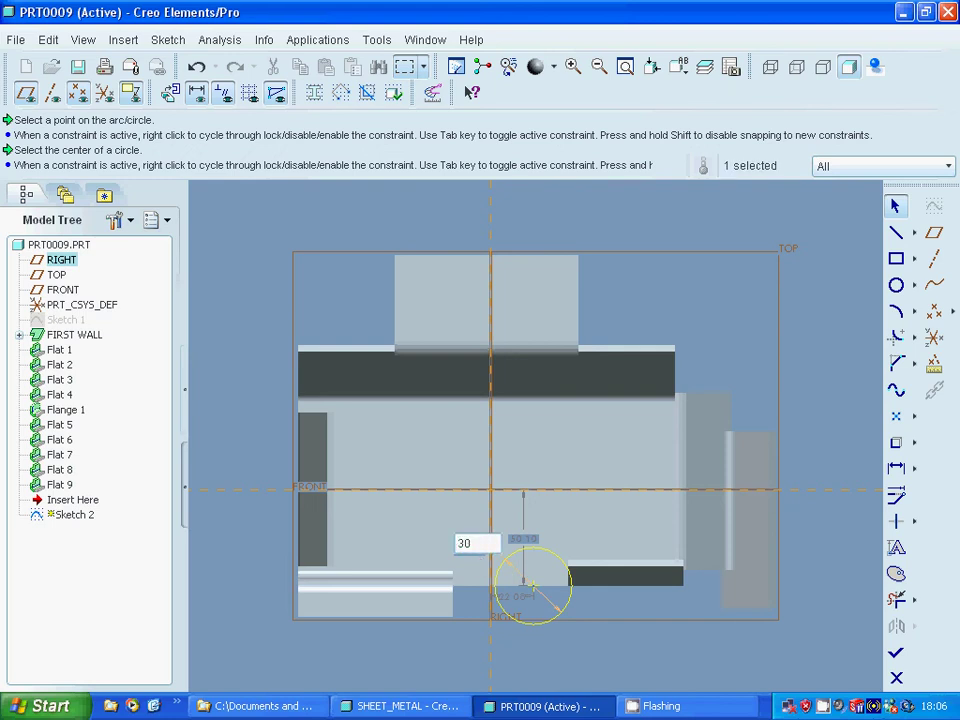
key(Return)
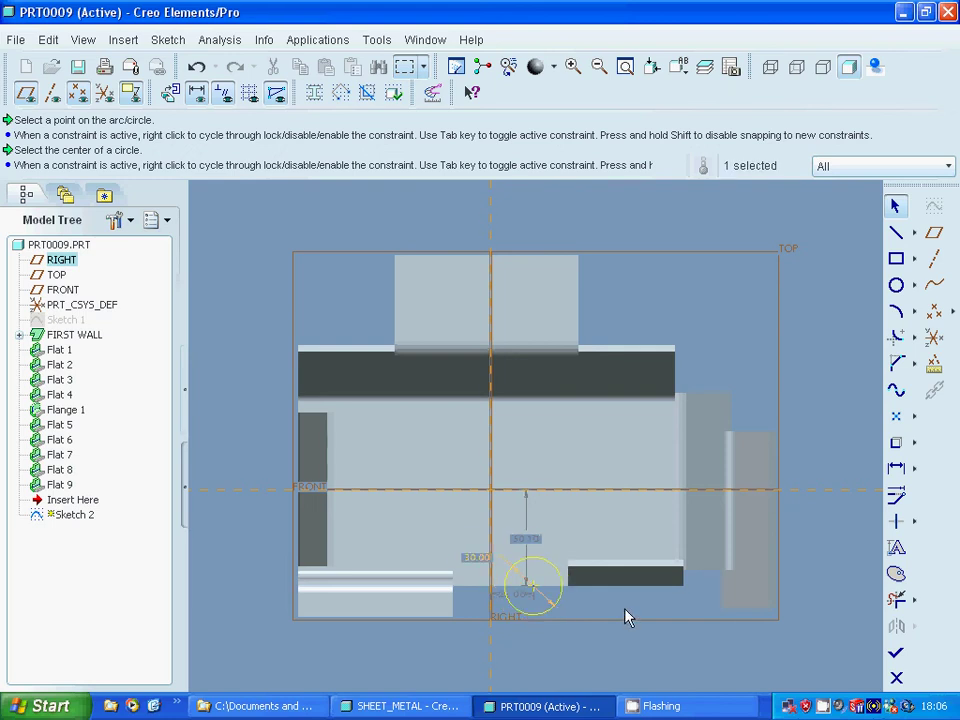
Sketch a narrow upright rectangle about 11 by 34 across the same wall edge, beside the circle and the RIGHT reference.
click(899, 262)
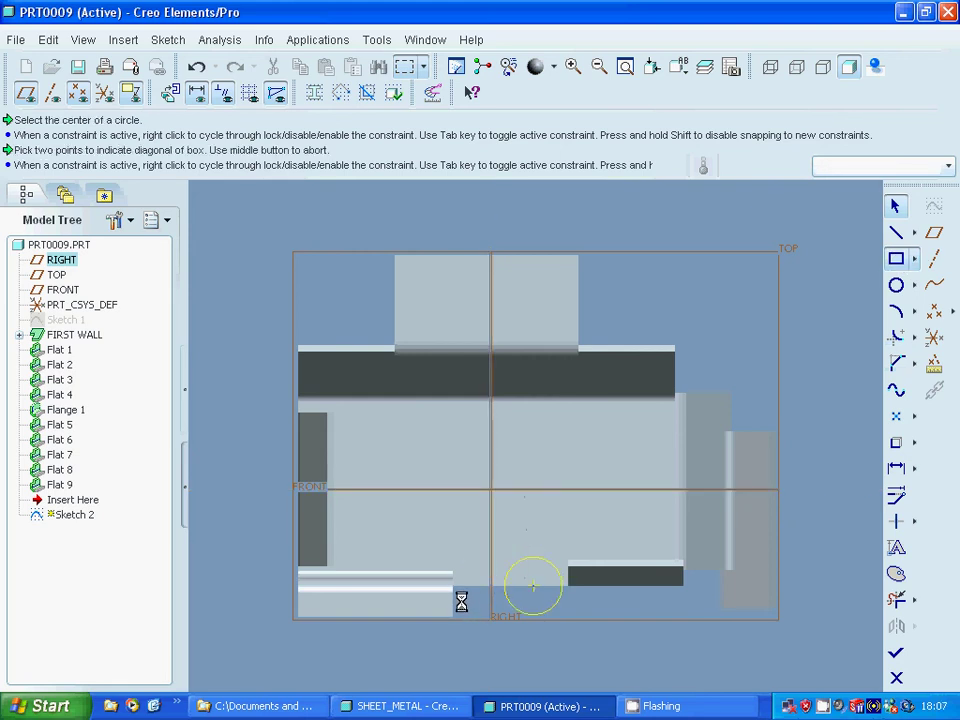
click(484, 552)
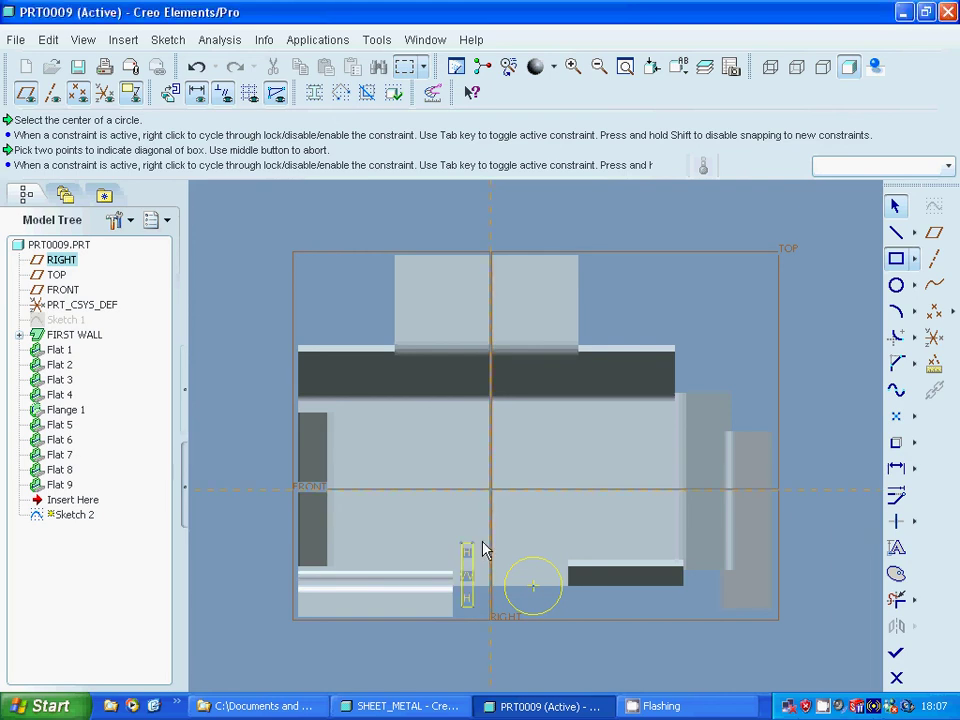
click(482, 606)
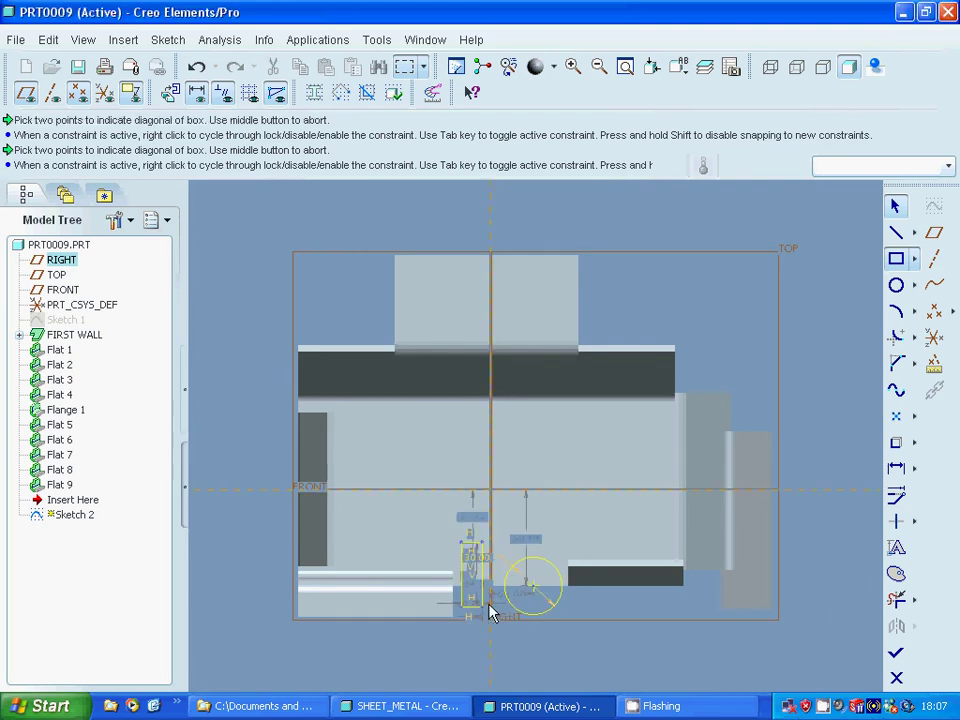
Round the rectangle's two inner corners on the wall with circular fillets of about 3 radius.
click(896, 337)
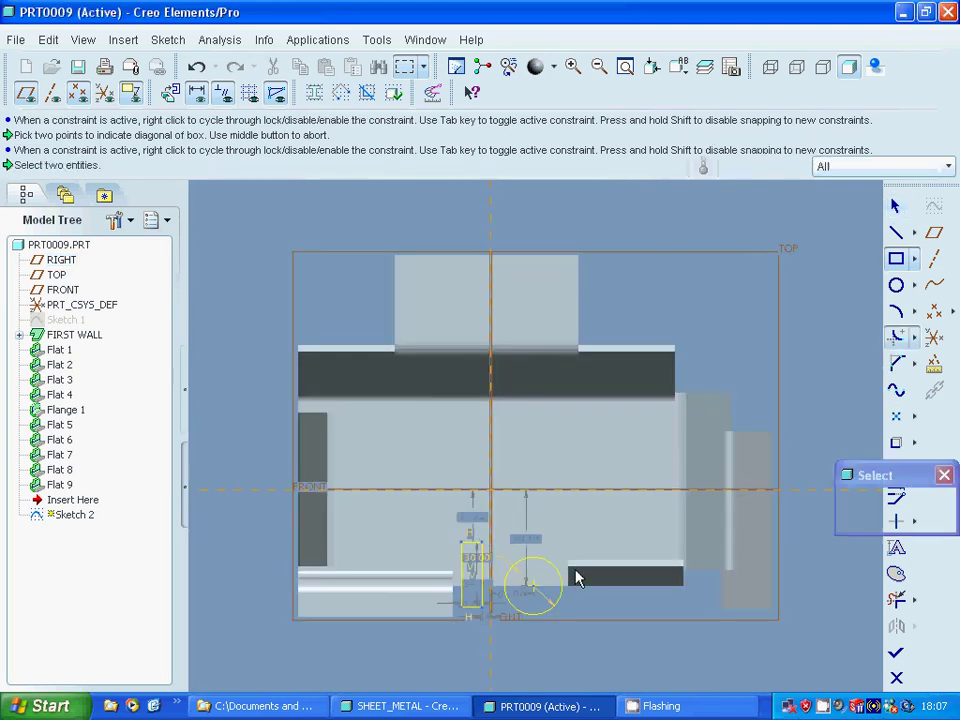
click(482, 548)
click(483, 555)
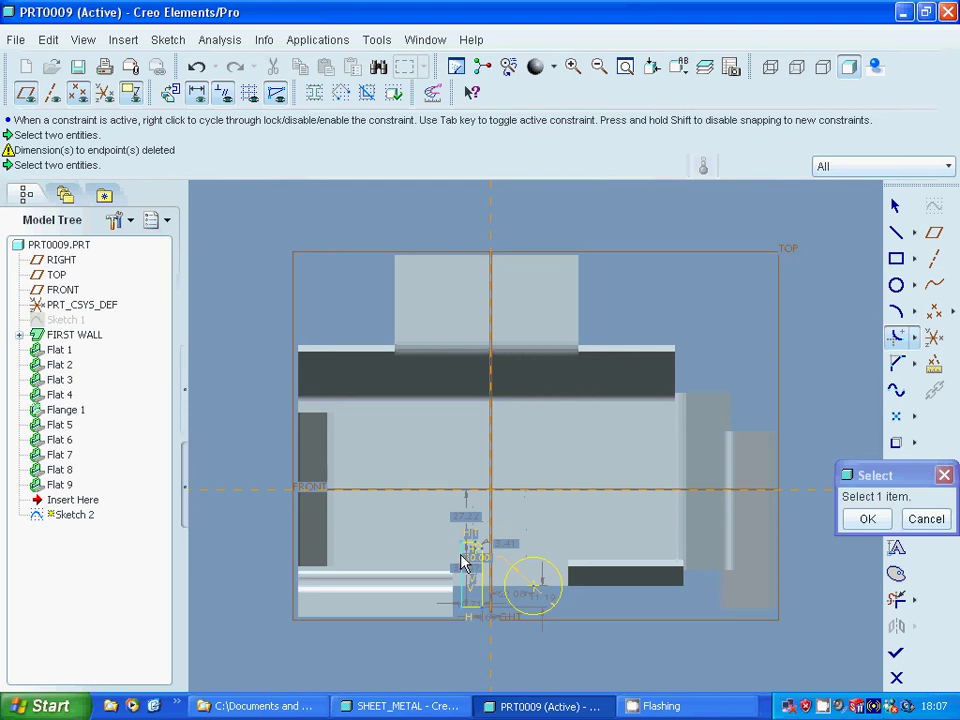
click(469, 552)
click(467, 595)
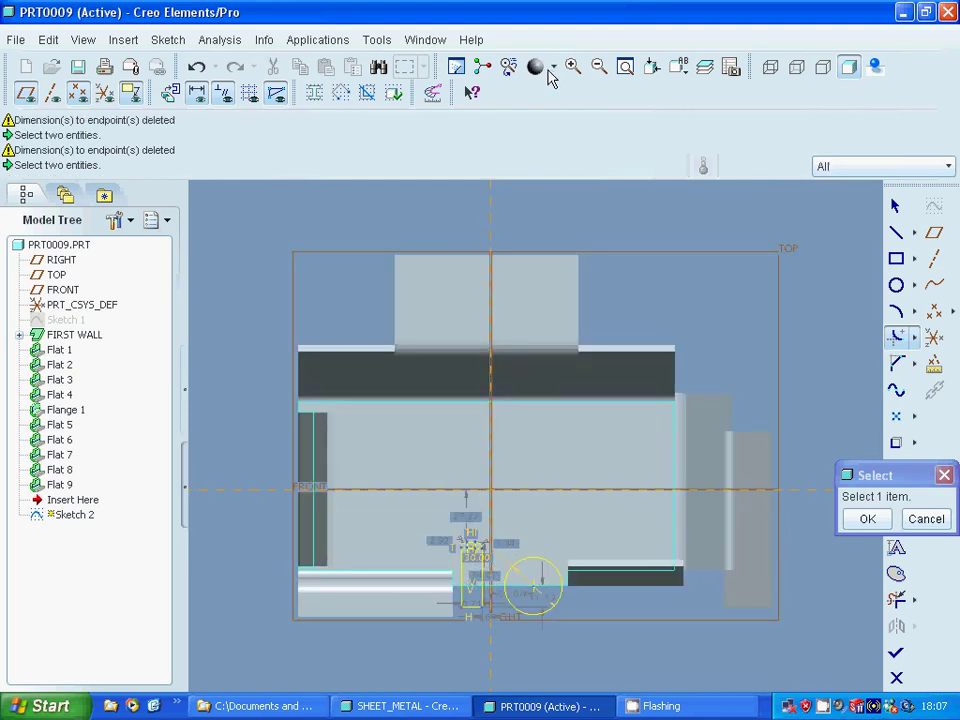
click(446, 536)
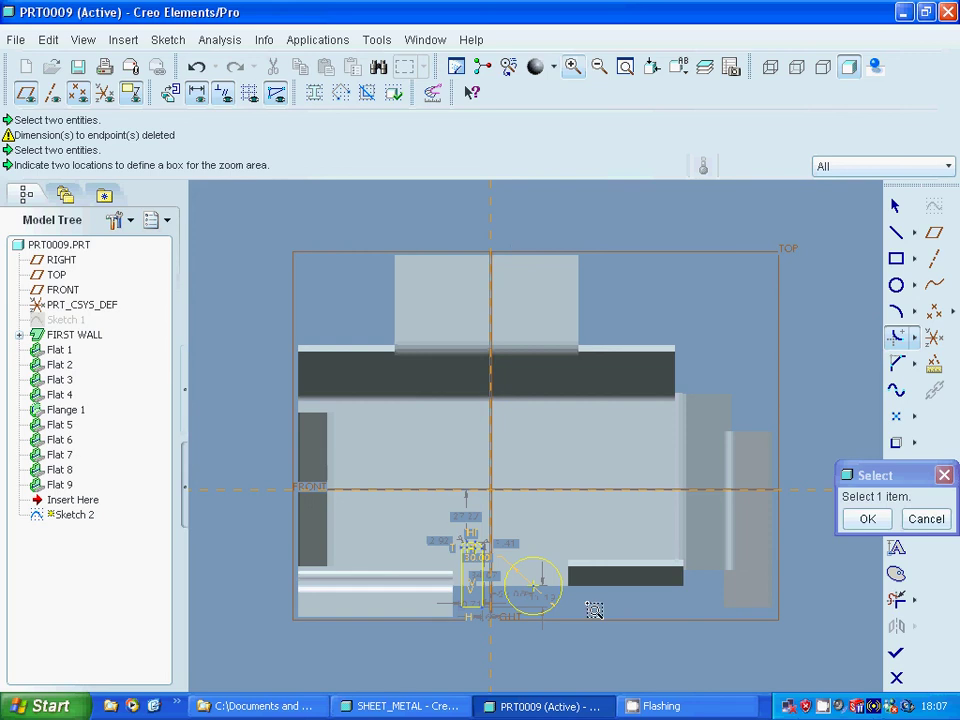
click(595, 608)
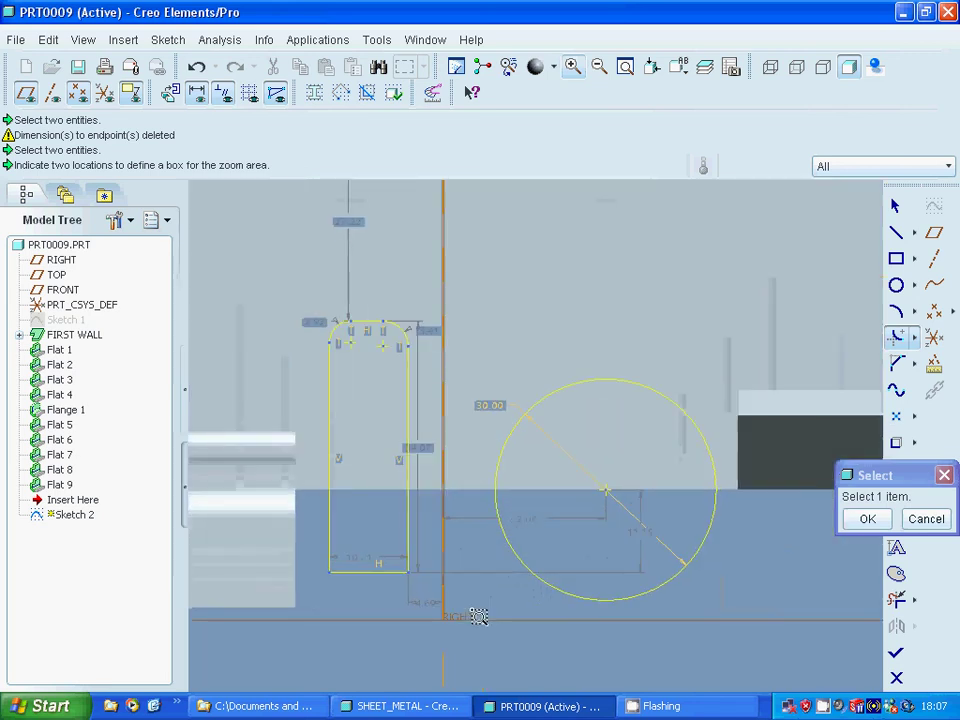
click(866, 521)
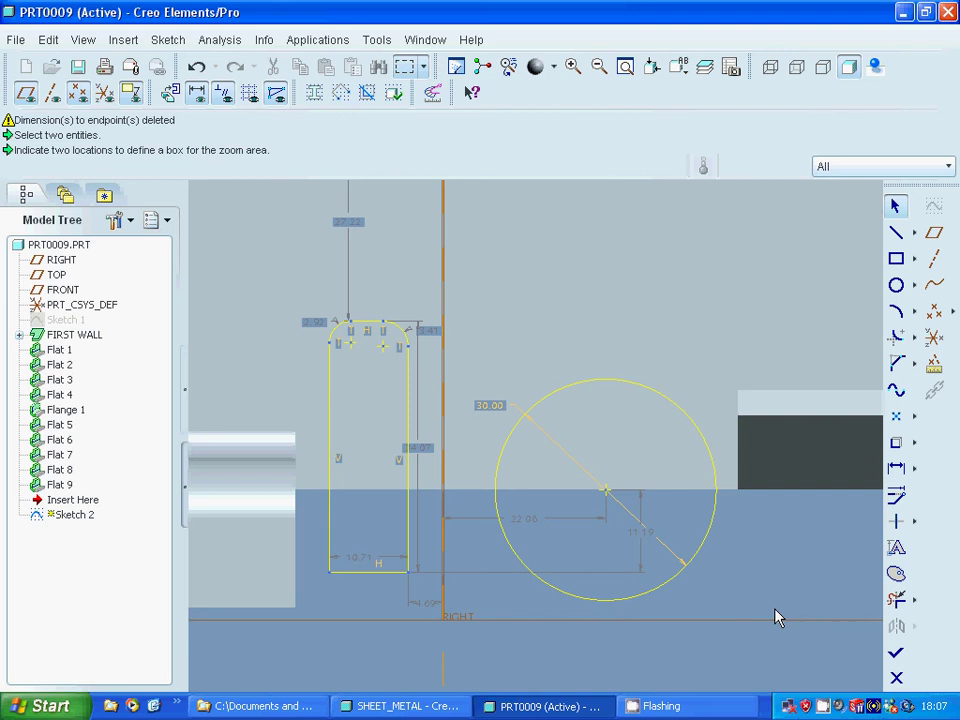
Set both corner fillet radii of the rectangle to 3.
double_click(428, 336)
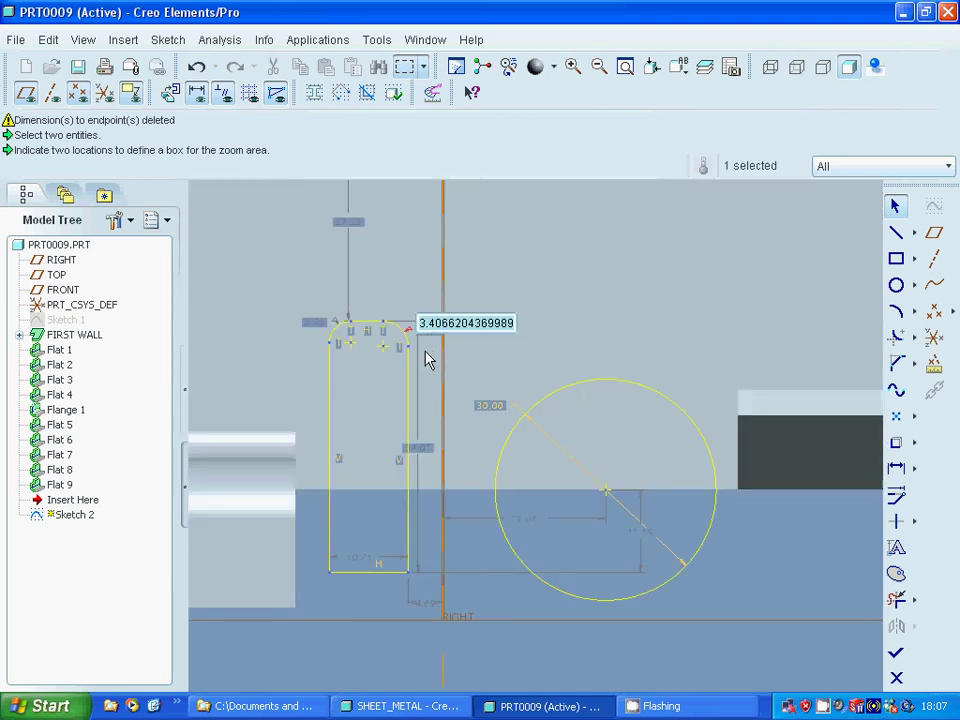
text(3)
key(Return)
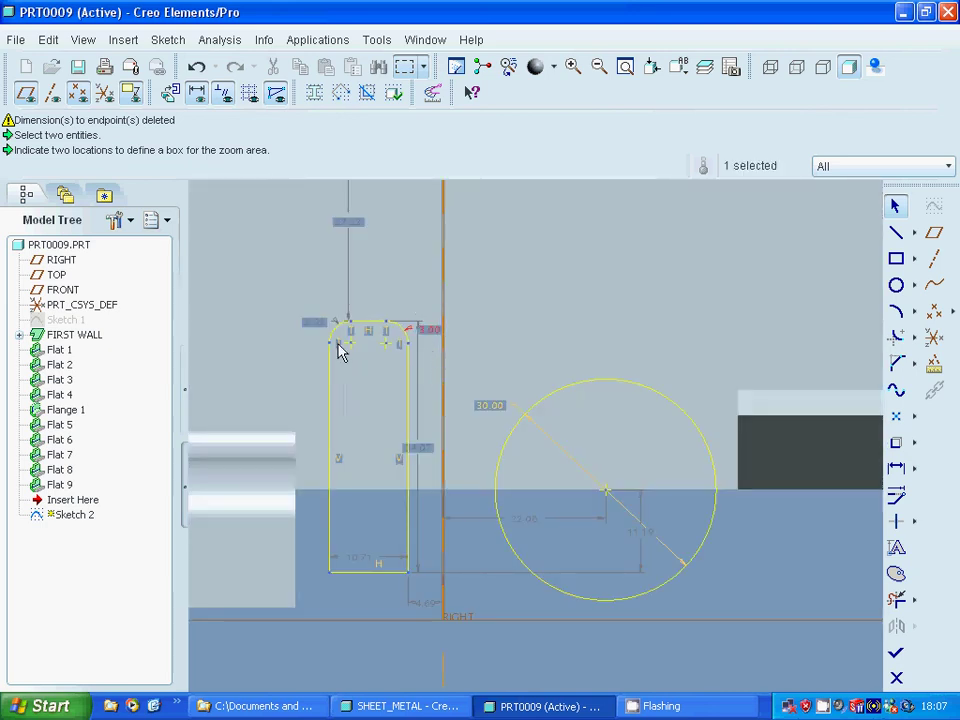
double_click(317, 324)
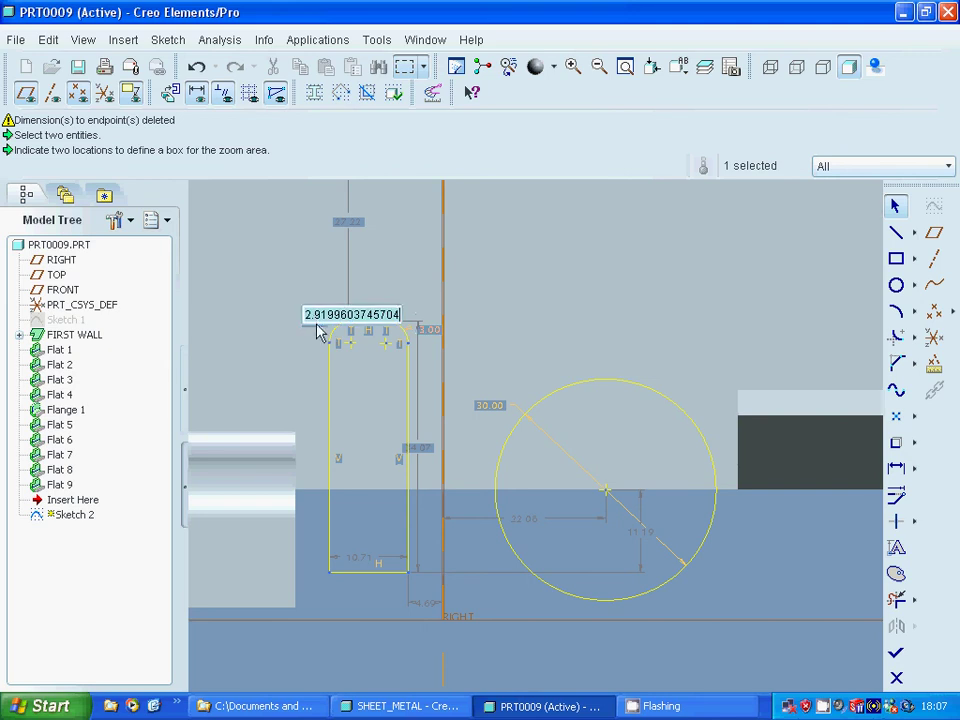
text(3)
key(Return)
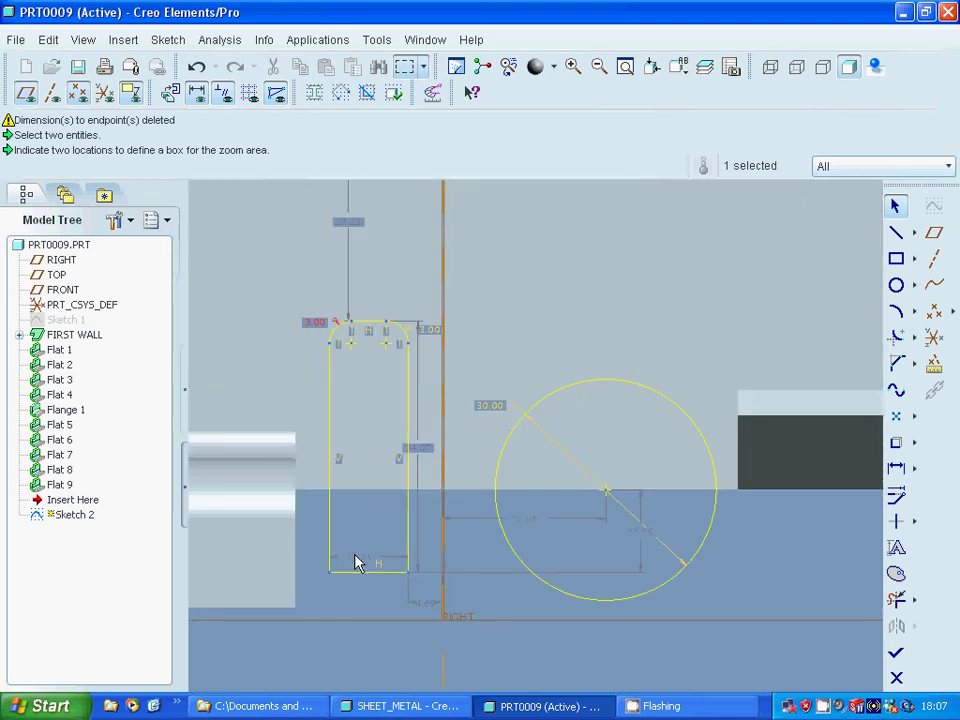
Set the rectangle's width to 10 and finish the sketch.
double_click(360, 566)
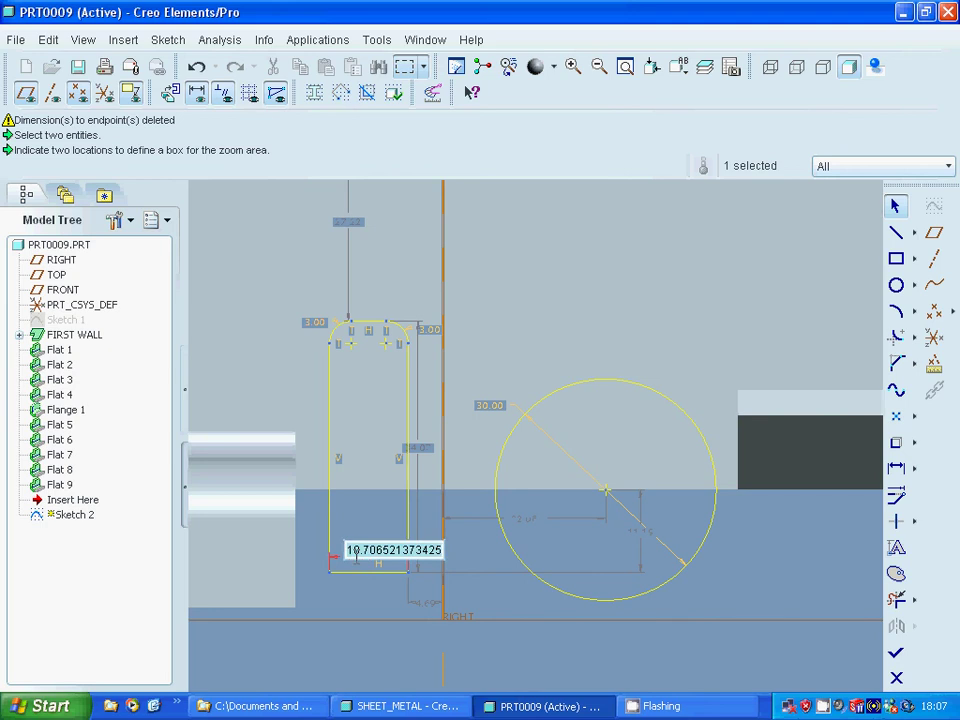
text(10)
key(Return)
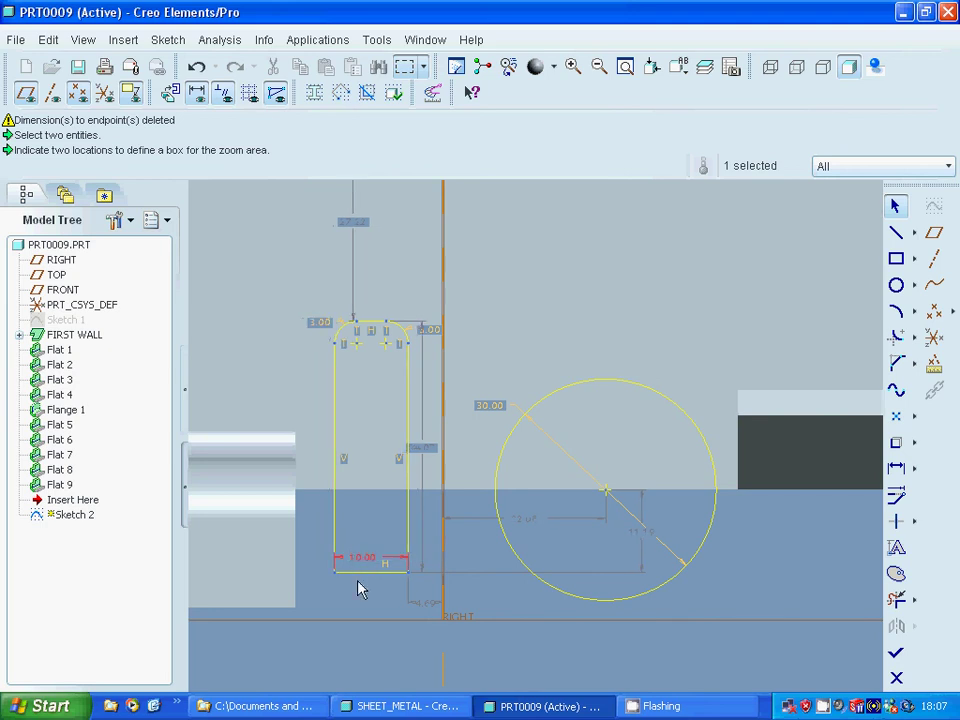
click(896, 655)
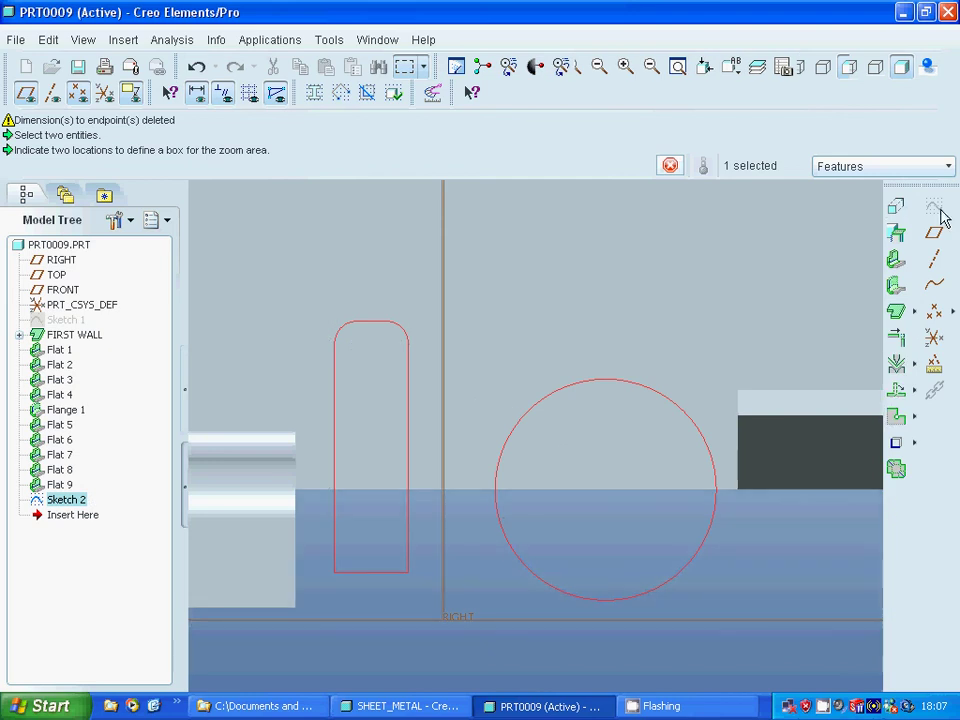
Extrude the circle and rounded-rectangle sketch as a Through All cut in the sheet metal wall.
click(896, 206)
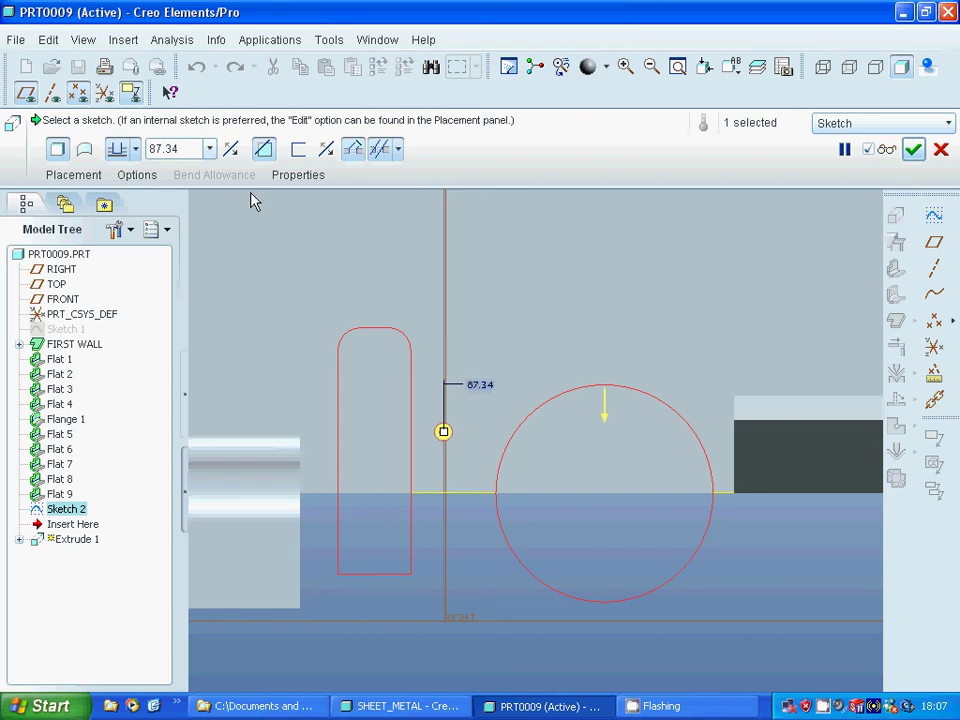
mouse_move(439, 557)
middle_down()
mouse_move(416, 521)
mouse_move(473, 569)
middle_up()
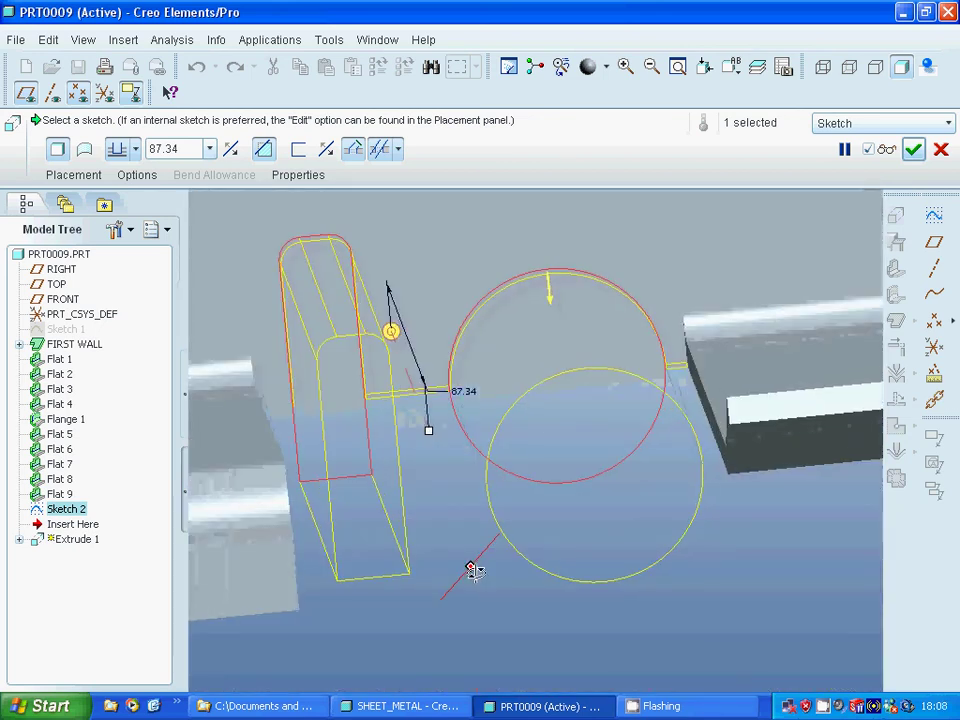
click(731, 66)
click(760, 95)
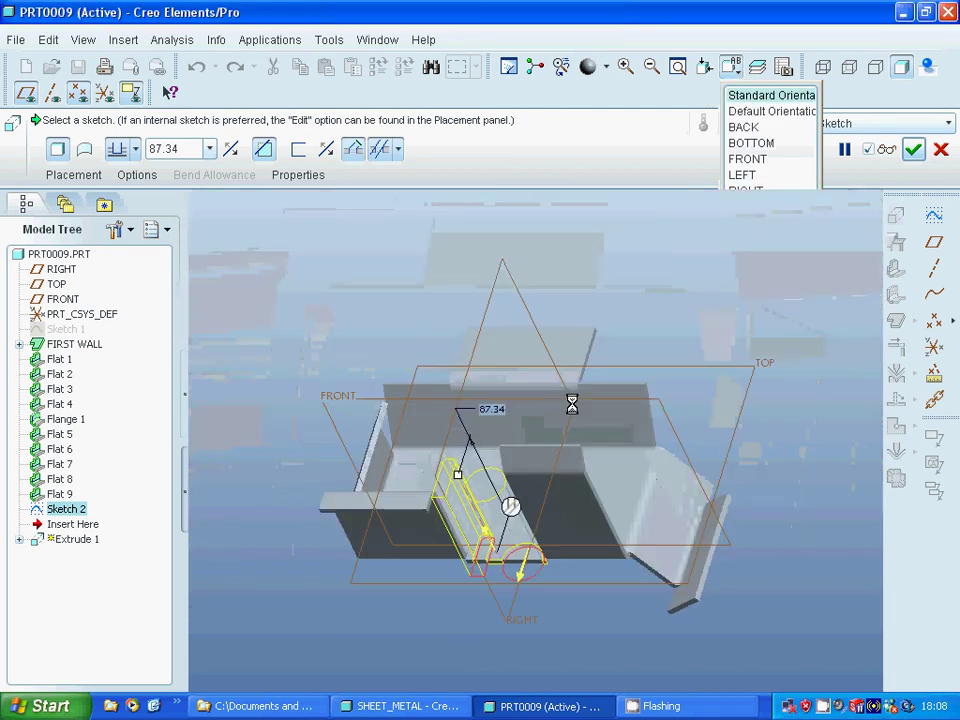
click(135, 149)
click(118, 230)
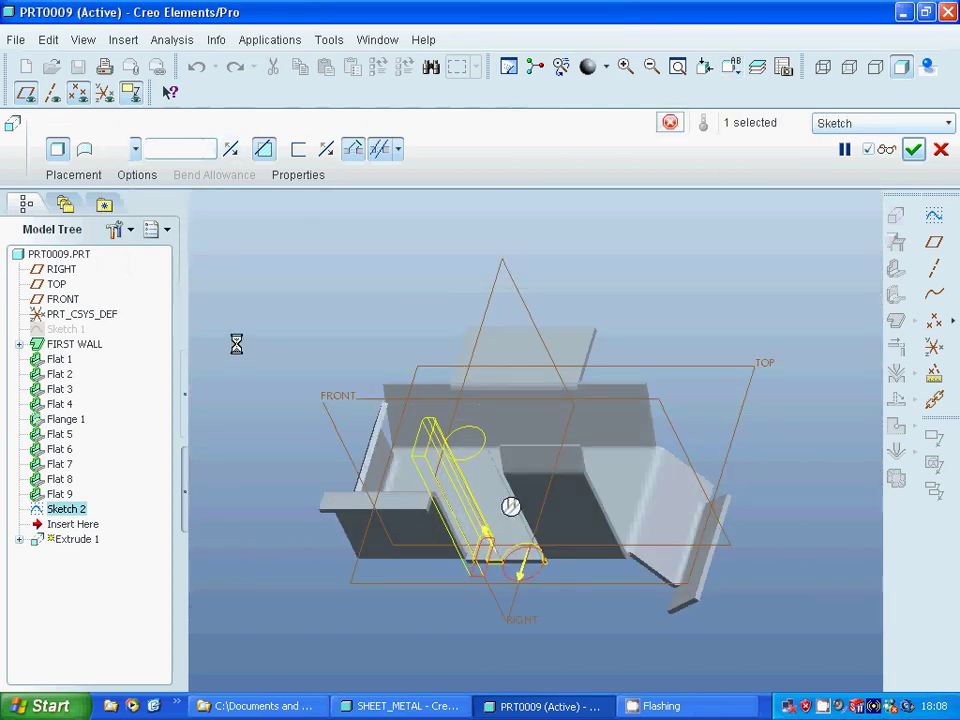
click(914, 150)
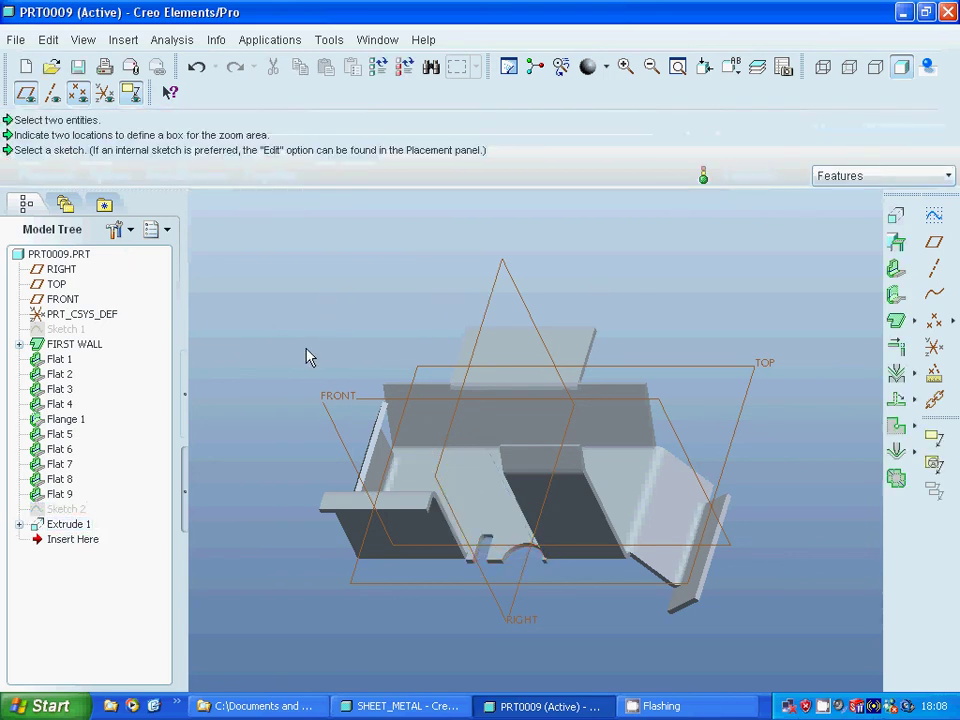
mouse_move(312, 360)
middle_down()
mouse_move(283, 364)
mouse_move(291, 377)
mouse_move(317, 373)
mouse_move(306, 349)
mouse_move(296, 356)
middle_up()
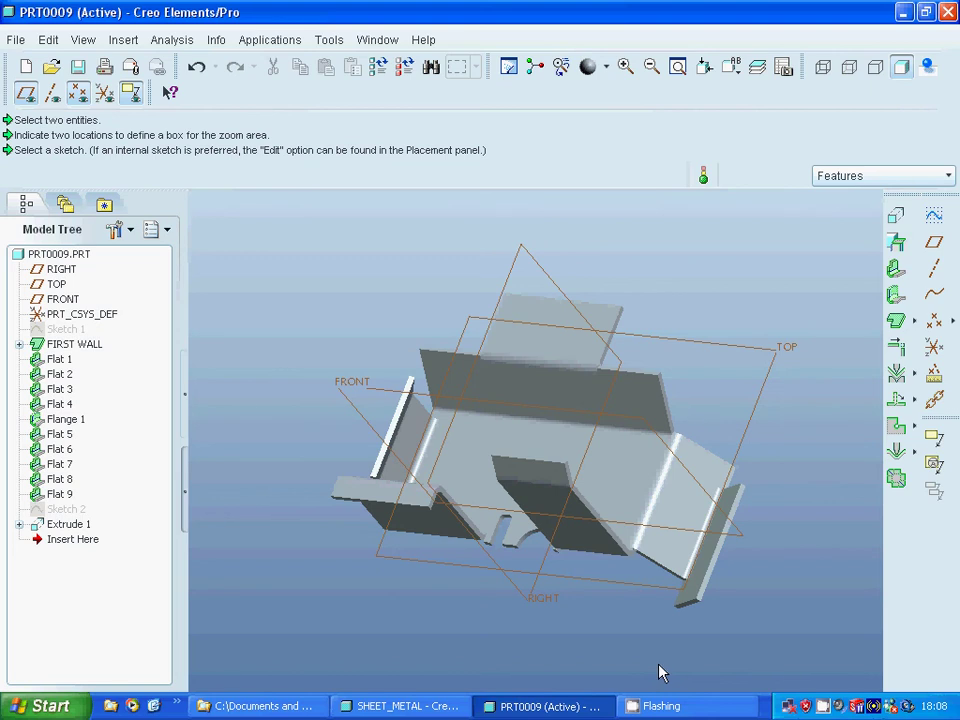
right_click(824, 708)
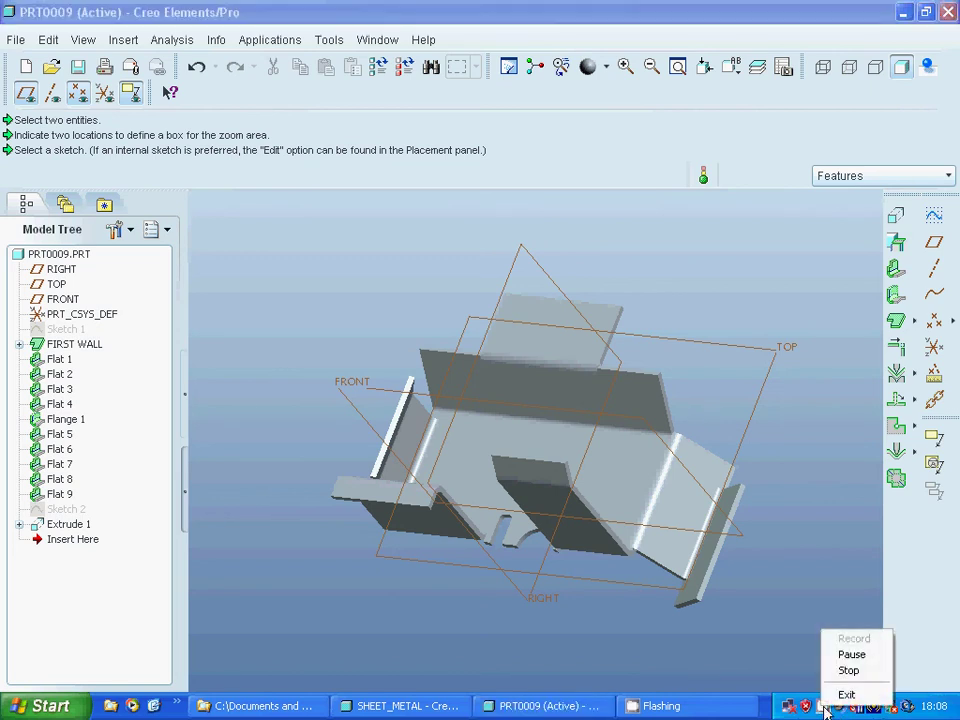